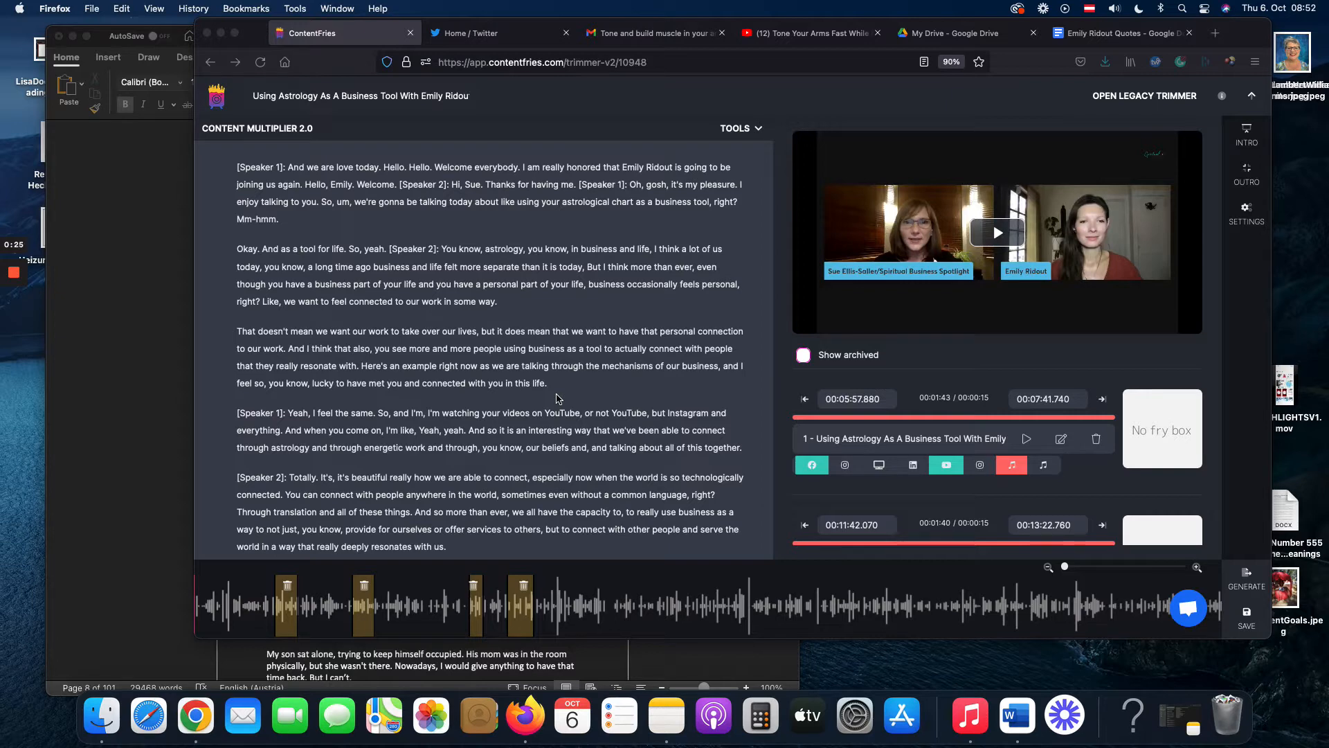
Step: Review the cut clips and generate the content pieces from the "Using Astrology As A Business Tool" video
{"action": "scroll", "coordinate": [557, 399], "scroll_direction": "down", "scroll_amount": 10}
{"action": "scroll", "coordinate": [905, 487], "scroll_direction": "down", "scroll_amount": 3}
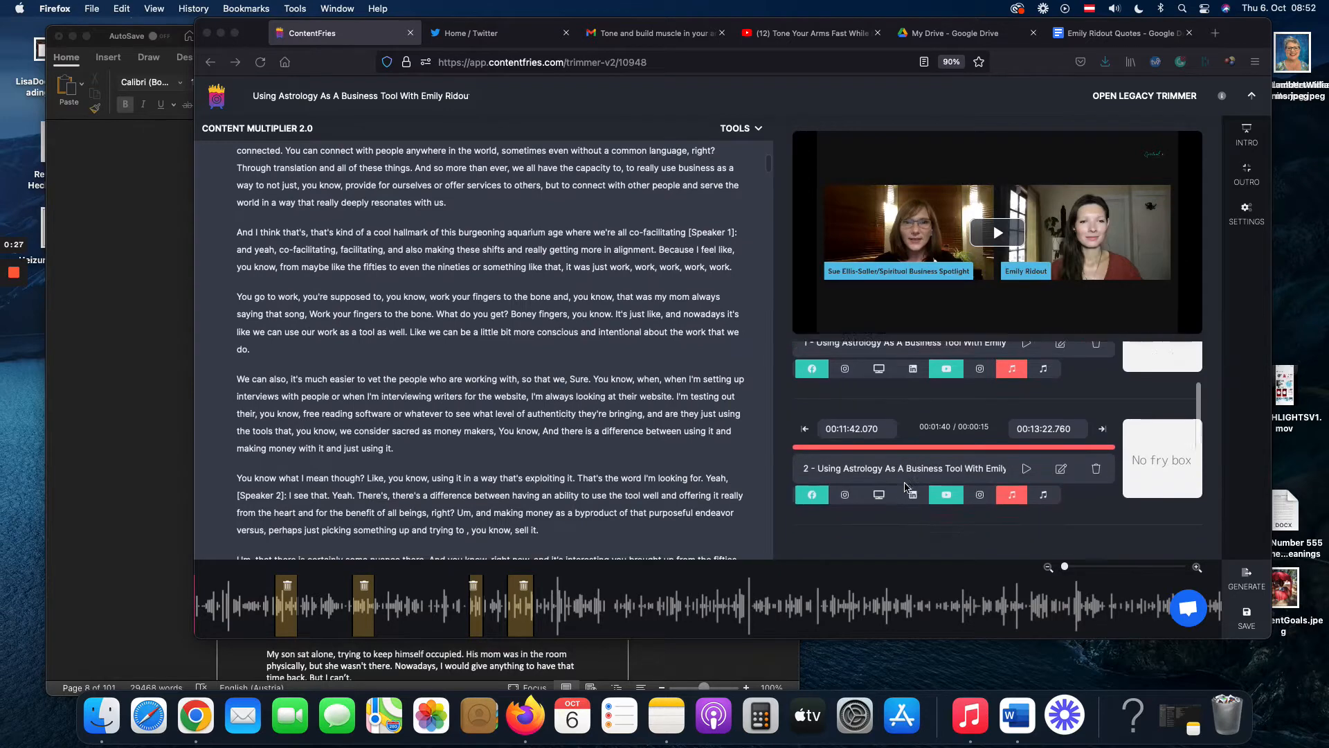
{"action": "scroll", "coordinate": [904, 486], "scroll_direction": "down", "scroll_amount": 5}
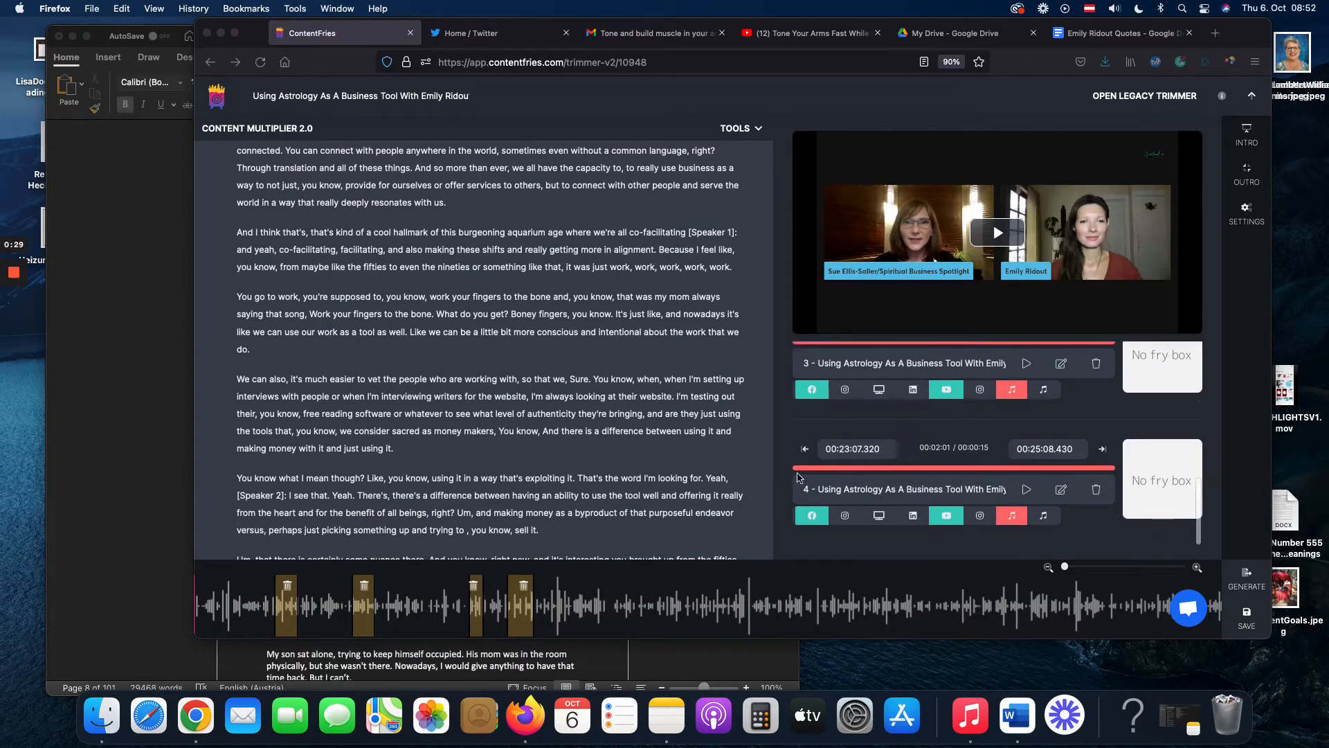
{"action": "scroll", "coordinate": [946, 455], "scroll_direction": "up", "scroll_amount": 6}
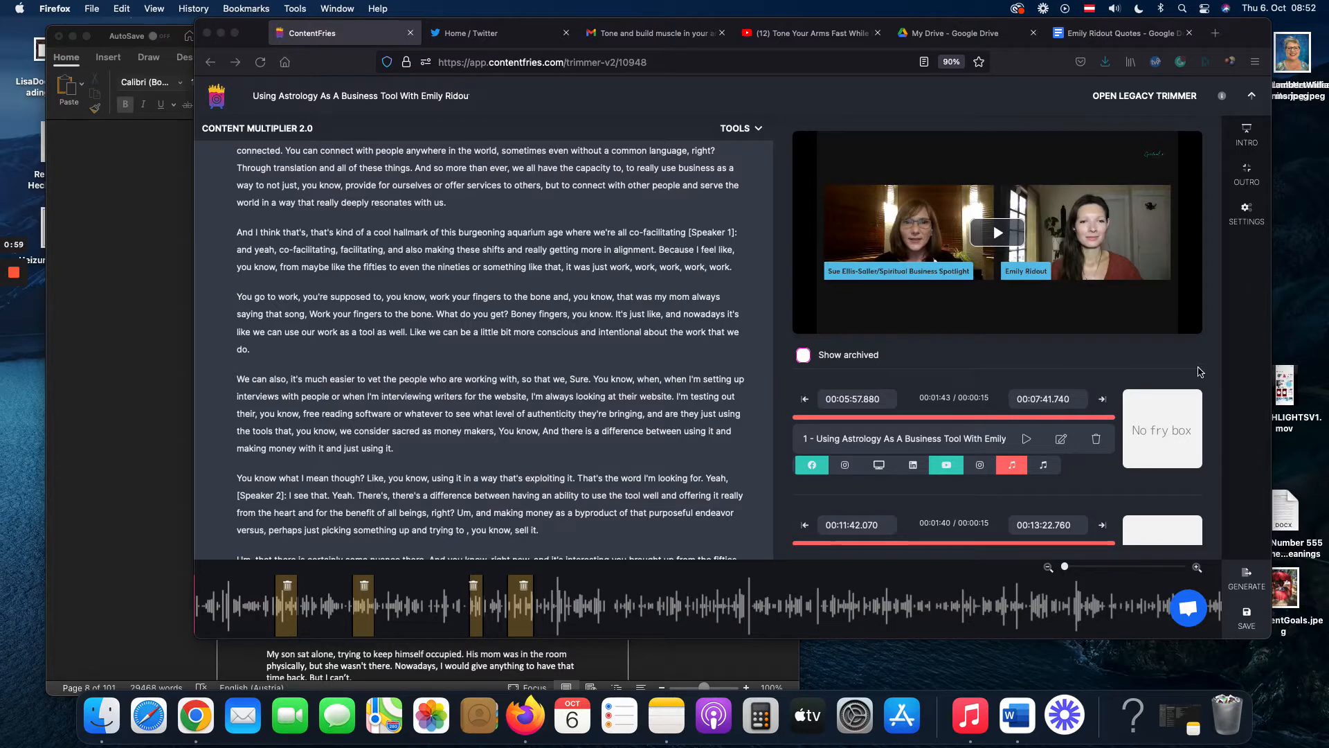
{"action": "left_click", "coordinate": [1255, 576]}
{"action": "left_click", "coordinate": [1255, 576]}
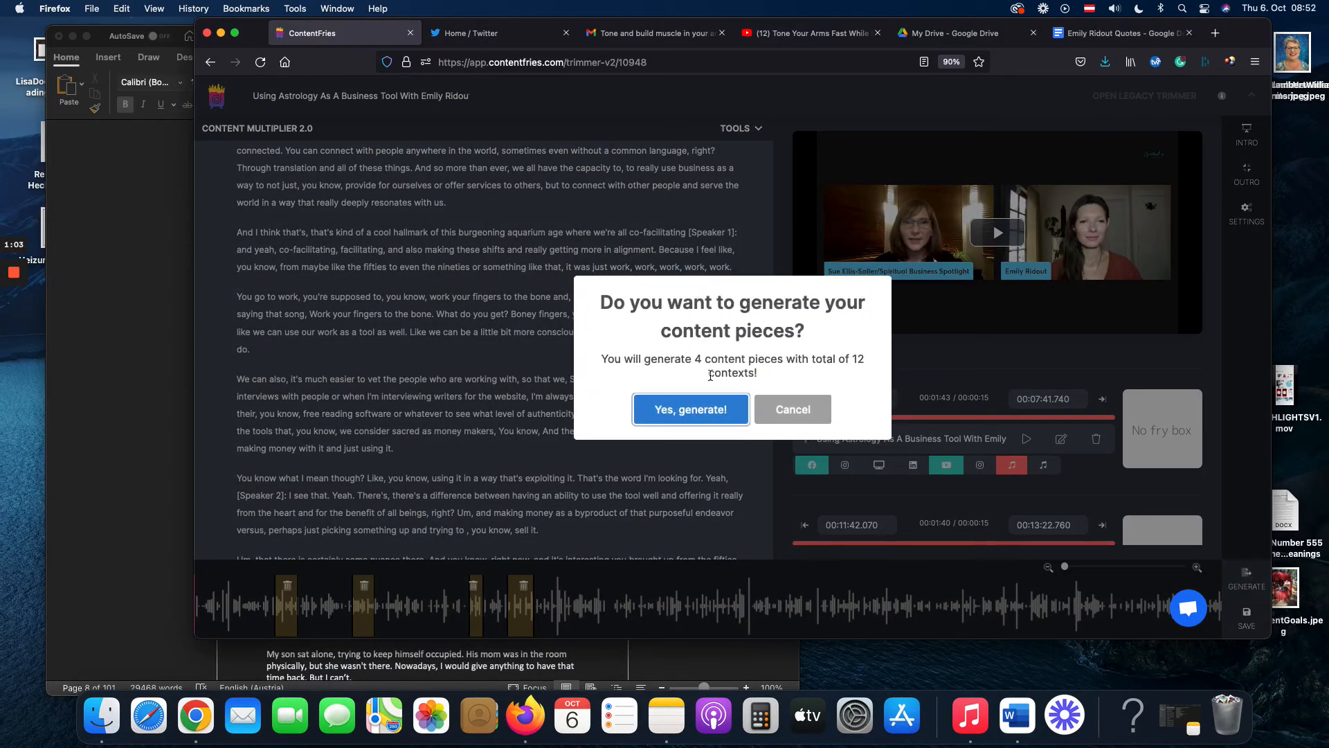
{"action": "left_click", "coordinate": [720, 415]}
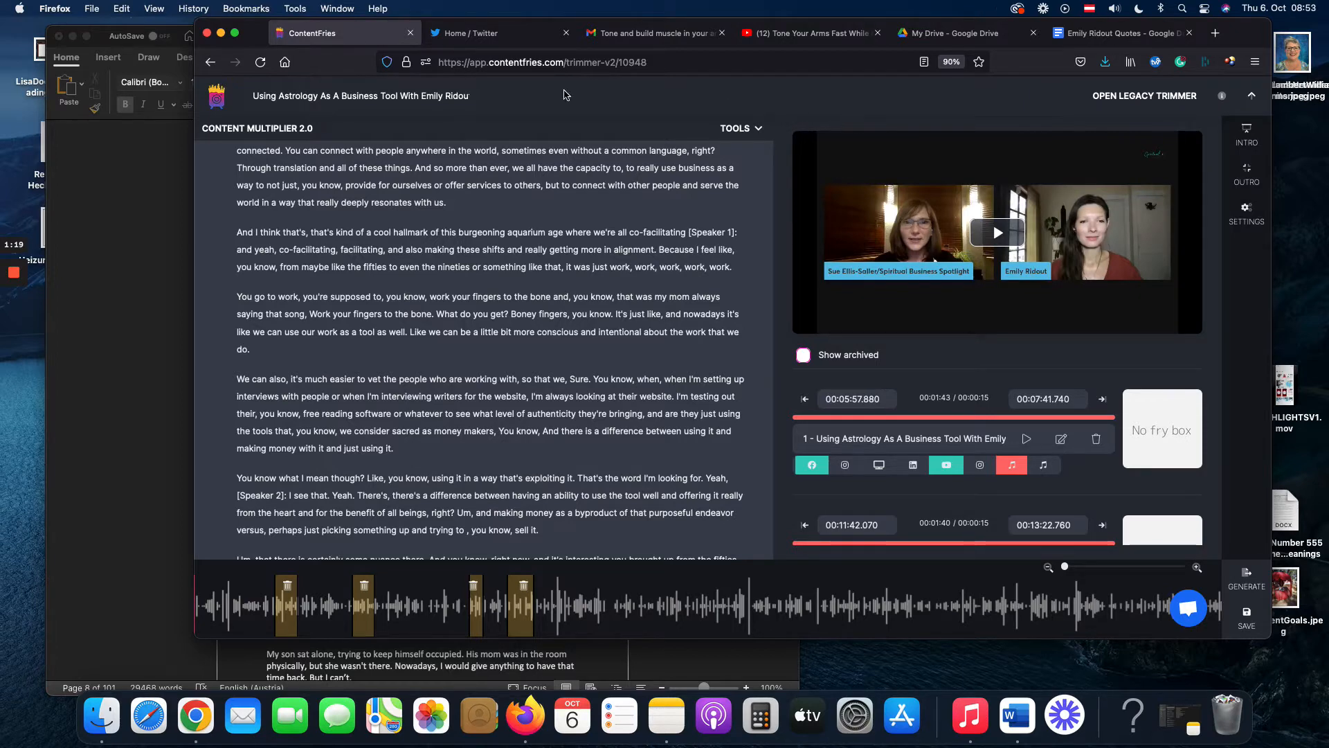
Step: Return to the dashboard and examine the pillar videos and the Trimmer and Context Editor wizard options
{"action": "left_click", "coordinate": [214, 101]}
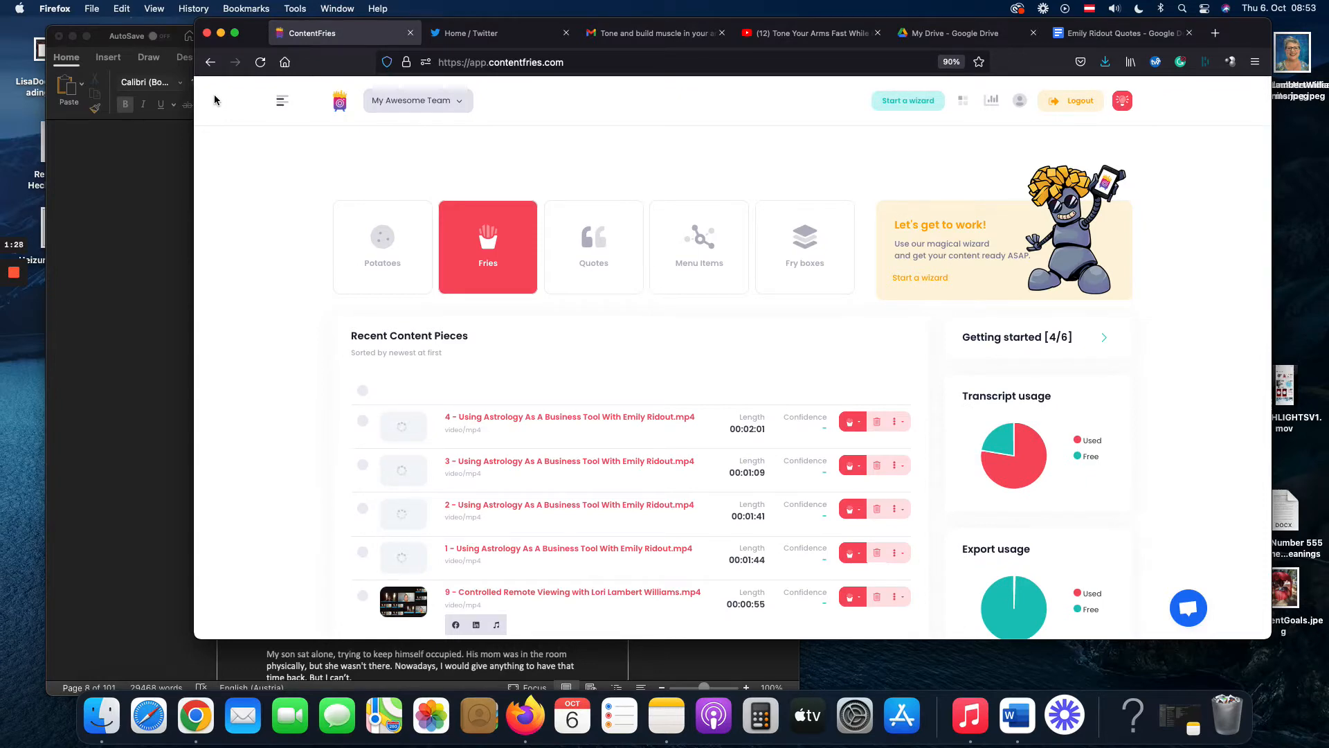
{"action": "left_click", "coordinate": [392, 248]}
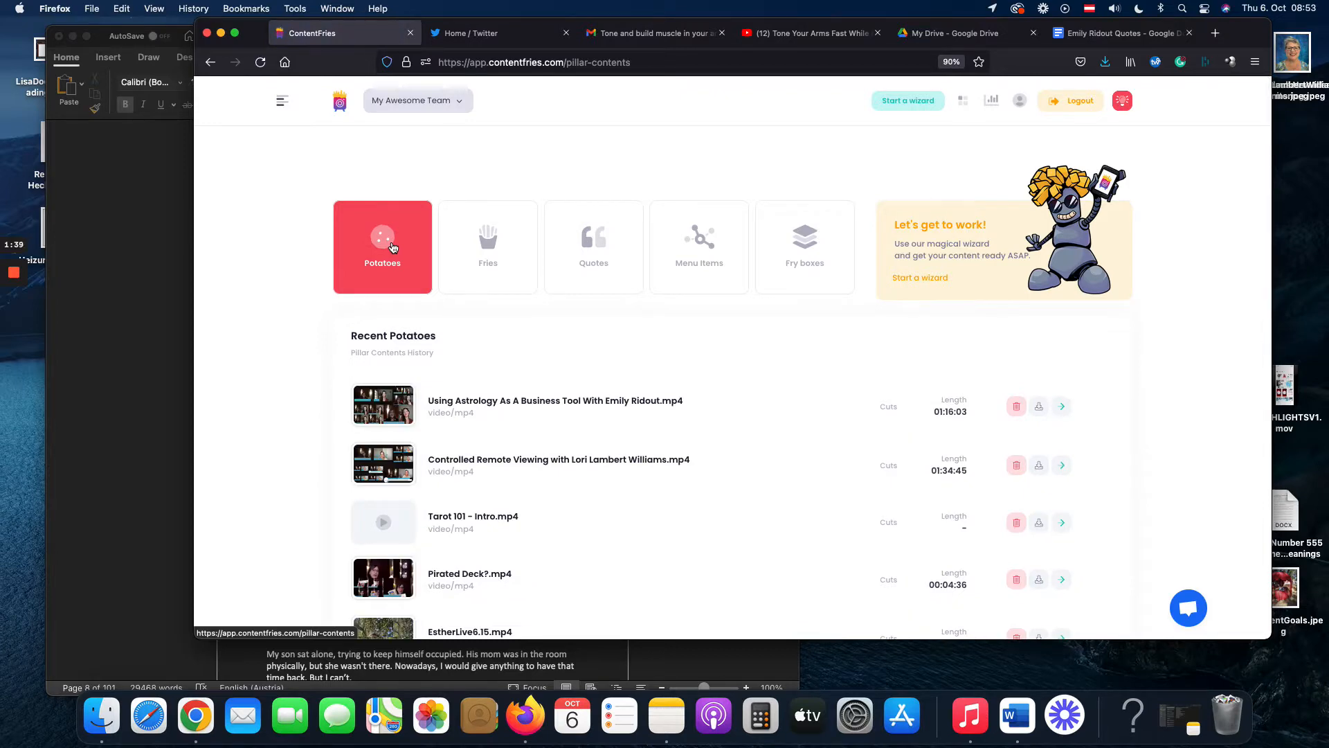
{"action": "left_click", "coordinate": [934, 279]}
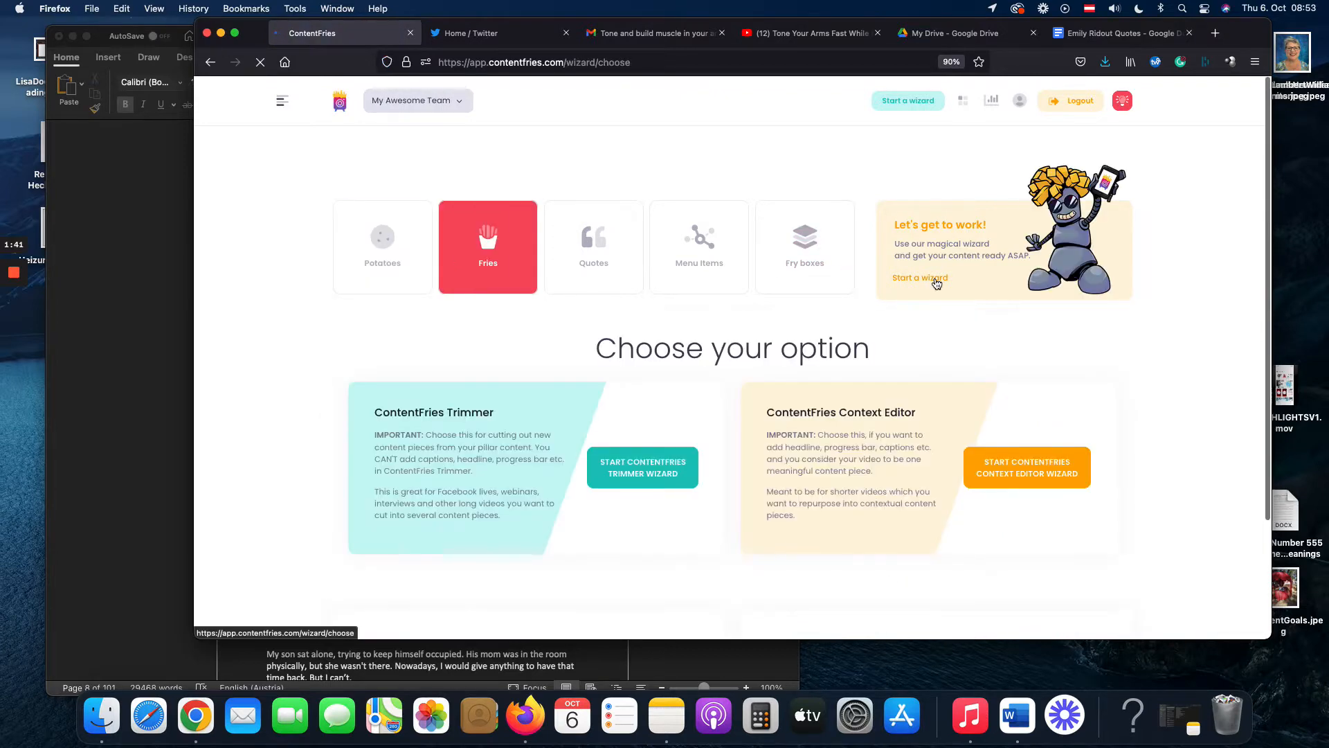
{"action": "scroll", "coordinate": [935, 278], "scroll_direction": "down", "scroll_amount": 3}
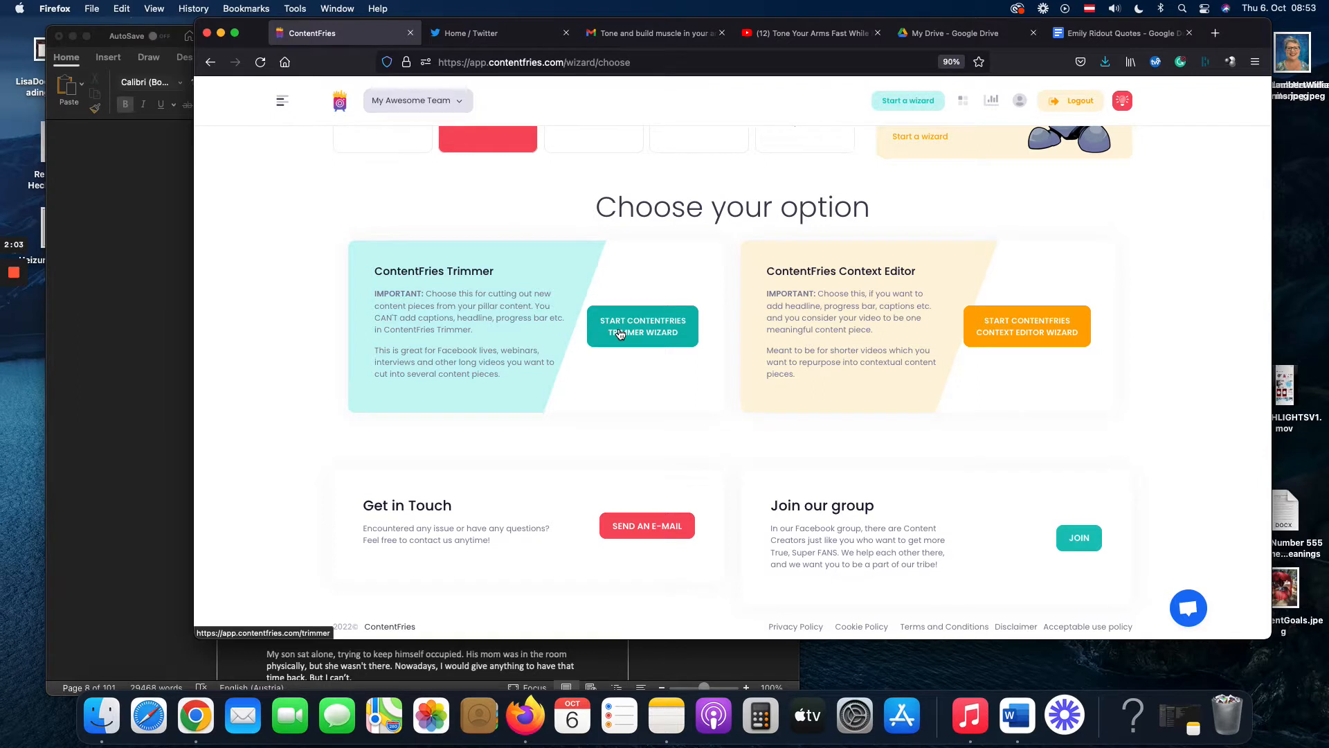
{"action": "scroll", "coordinate": [484, 304], "scroll_direction": "up", "scroll_amount": 3}
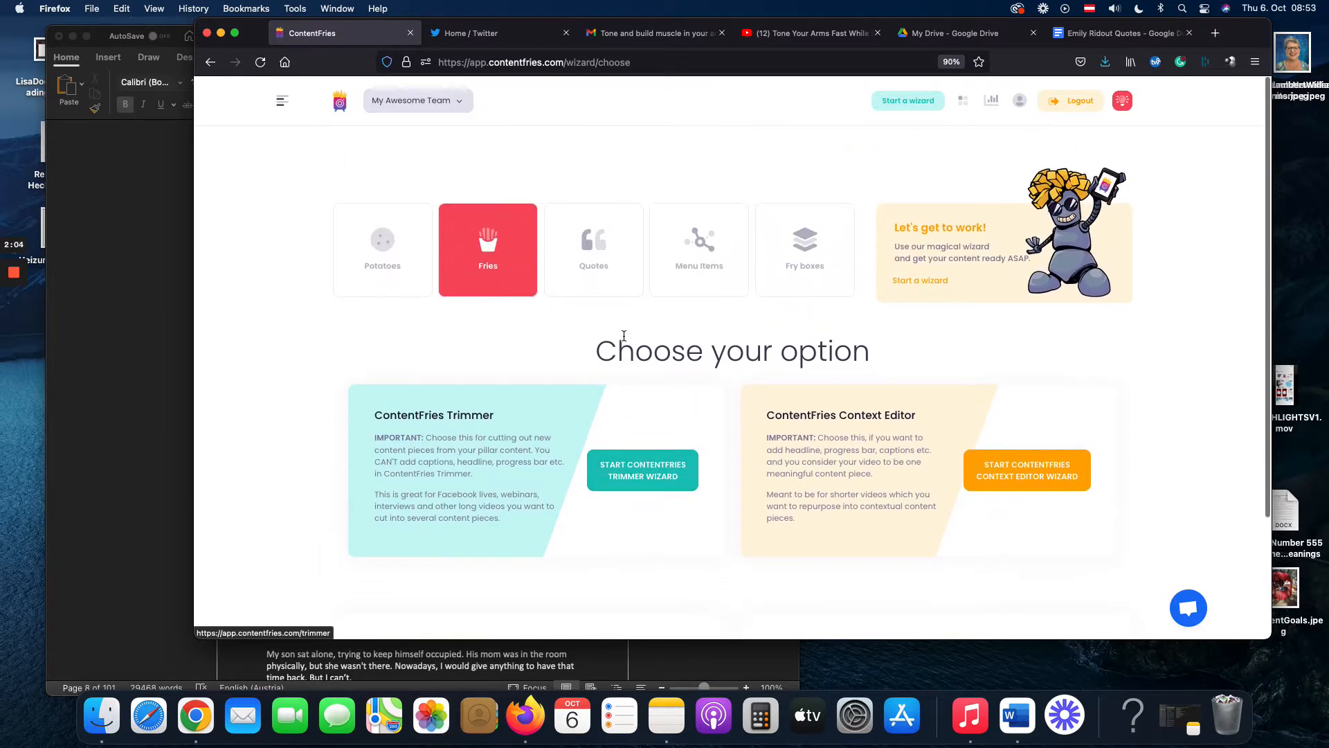
Step: Open the "Using Astrology As A Business Tool" pillar video from the Potatoes list in the trimmer
{"action": "left_click", "coordinate": [379, 252]}
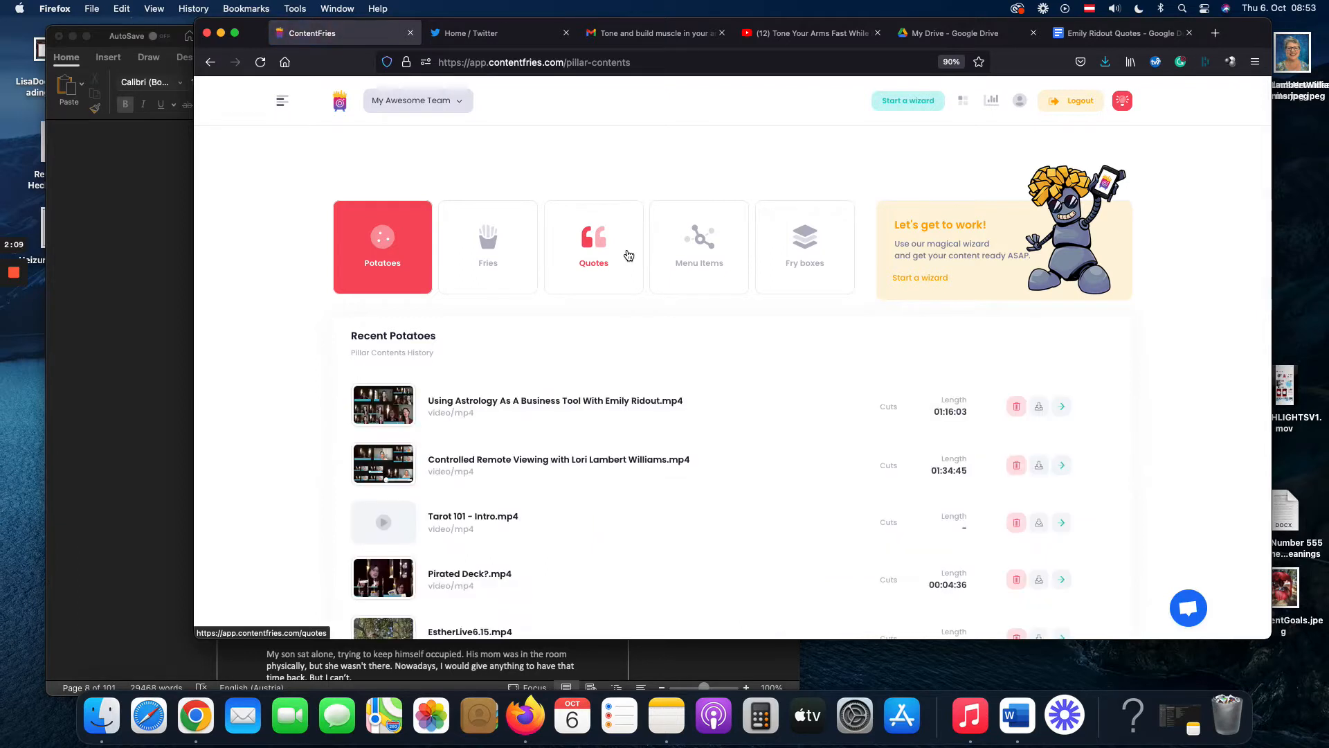
{"action": "scroll", "coordinate": [620, 406], "scroll_direction": "down", "scroll_amount": 1}
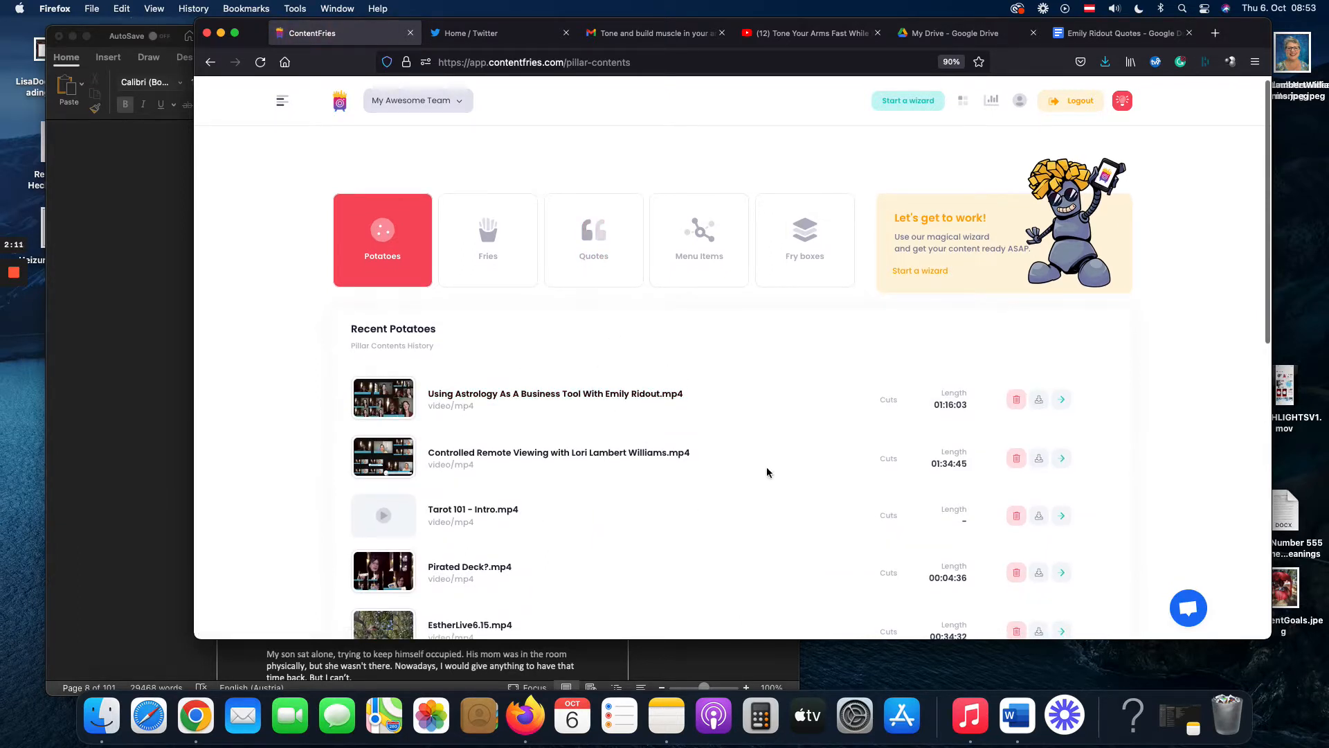
{"action": "left_click", "coordinate": [542, 398]}
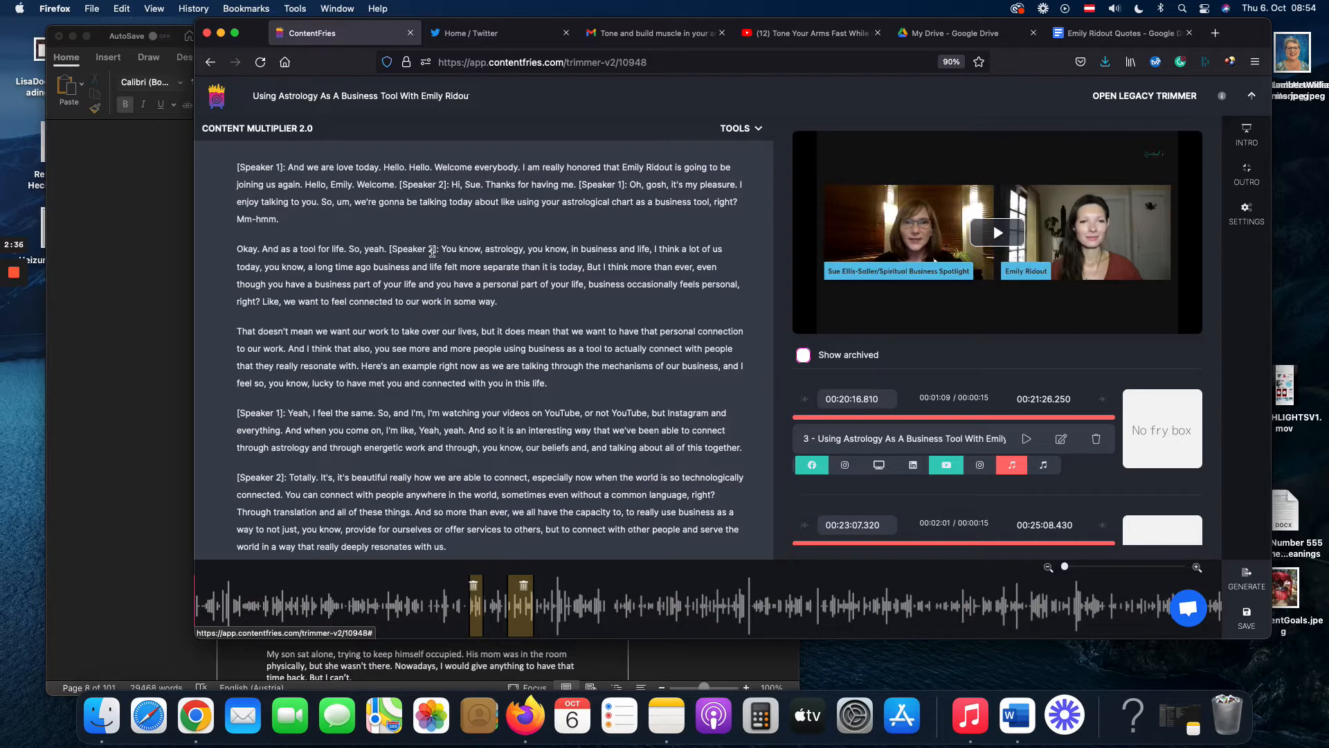
Step: Read through the video's transcript and examine the available transcript tools
{"action": "scroll", "coordinate": [432, 251], "scroll_direction": "down", "scroll_amount": 5}
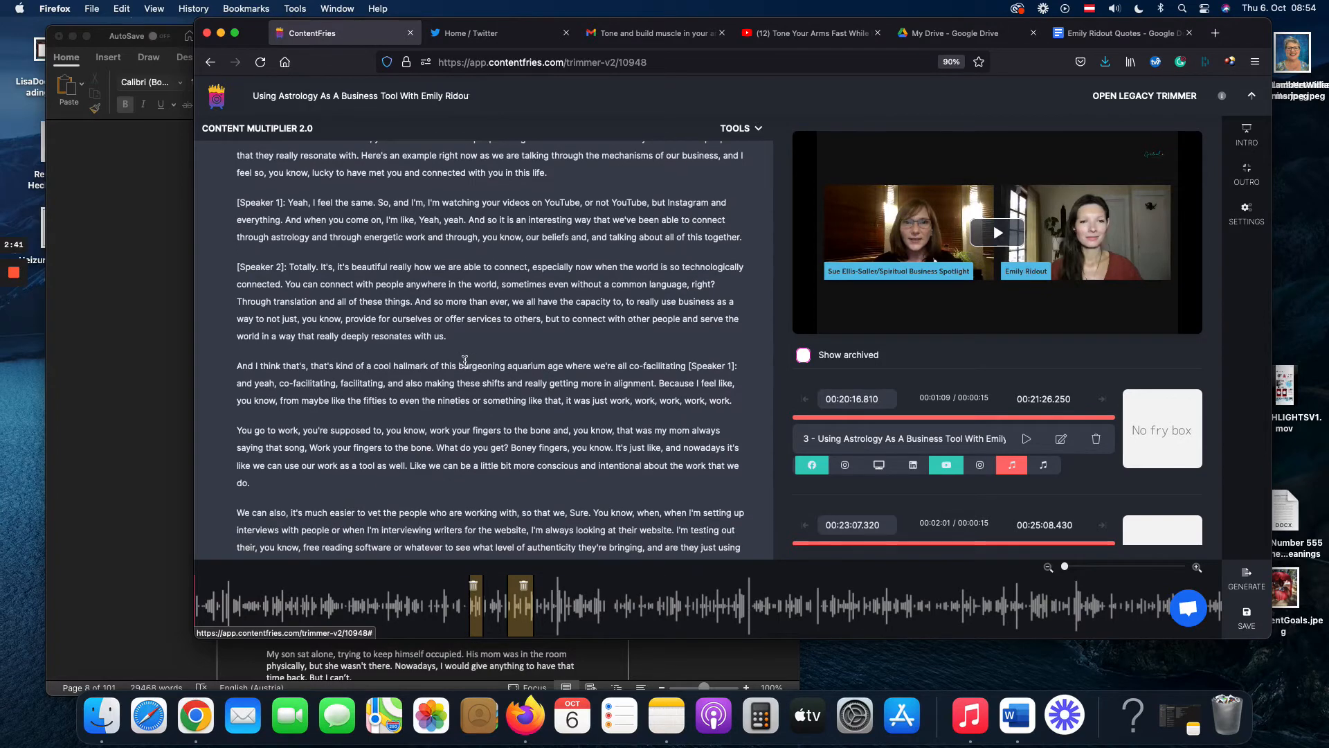
{"action": "scroll", "coordinate": [464, 360], "scroll_direction": "down", "scroll_amount": 3}
{"action": "scroll", "coordinate": [465, 361], "scroll_direction": "down", "scroll_amount": 3}
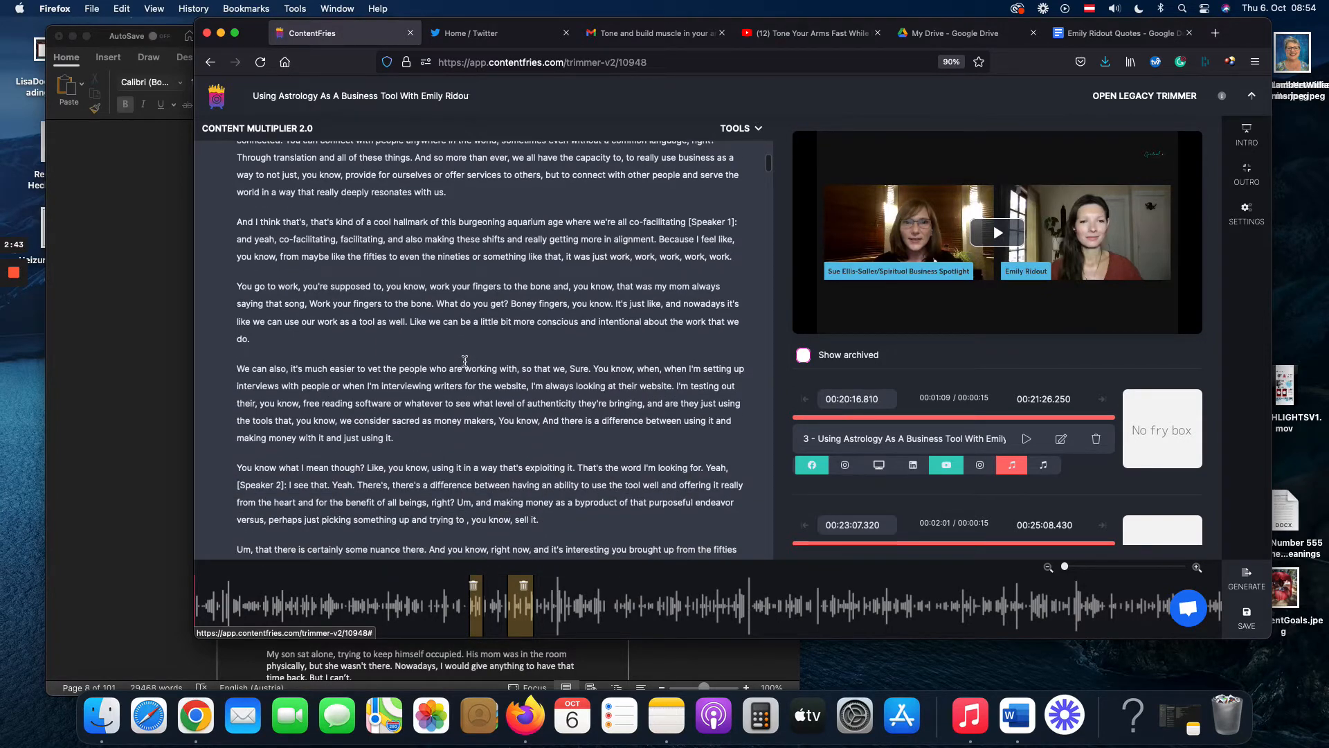
{"action": "scroll", "coordinate": [465, 361], "scroll_direction": "down", "scroll_amount": 10}
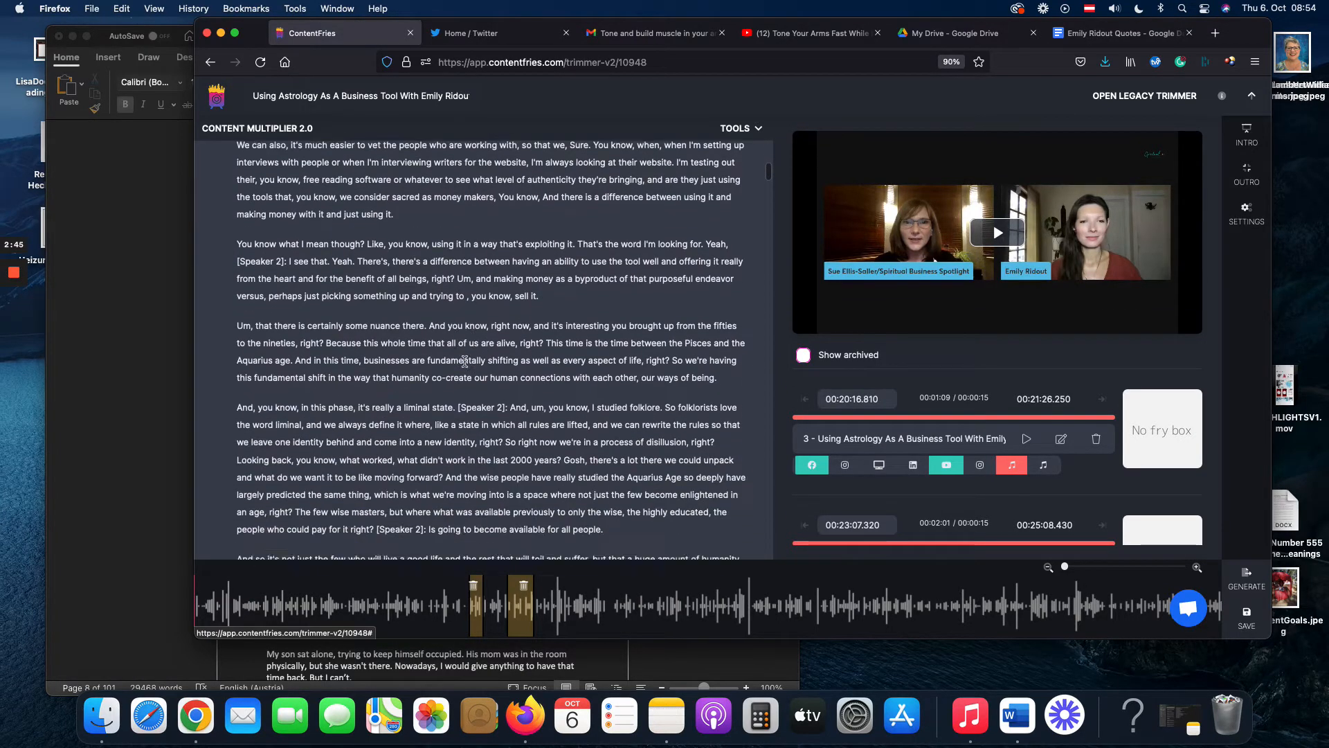
{"action": "scroll", "coordinate": [464, 365], "scroll_direction": "down", "scroll_amount": 10}
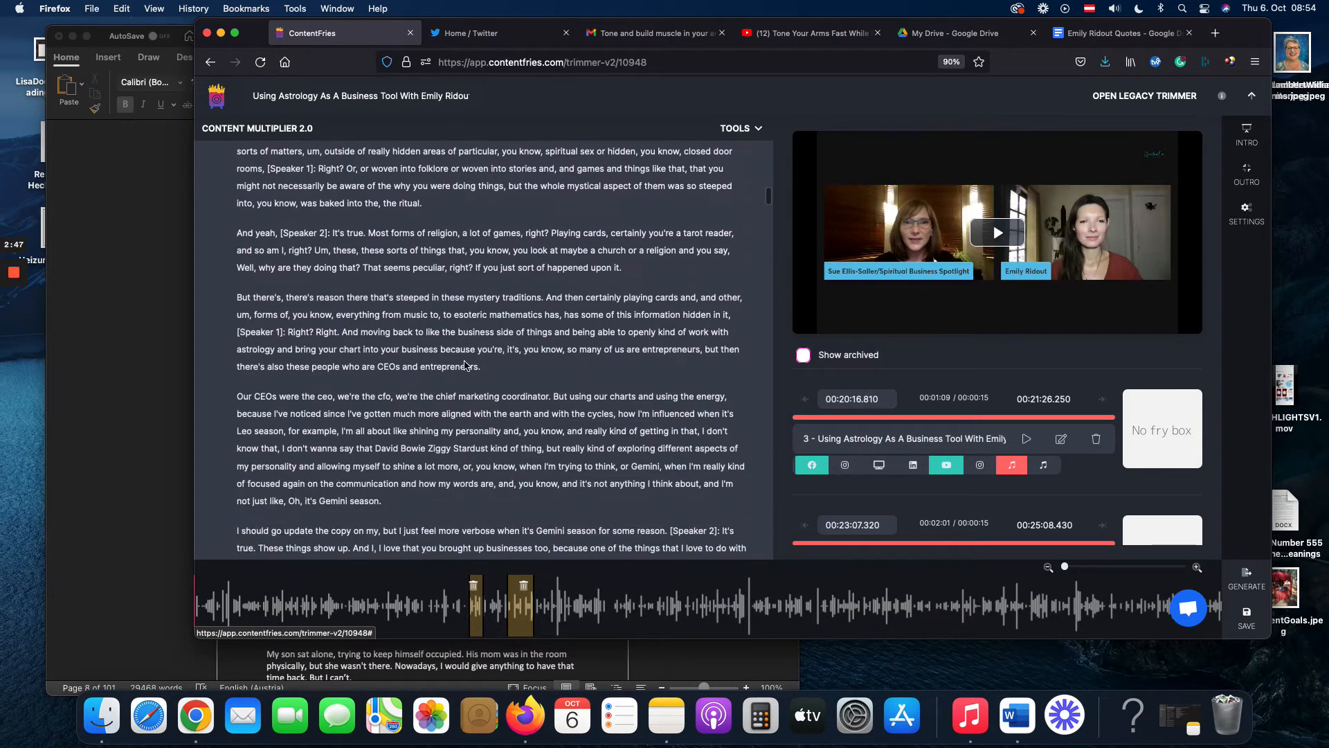
{"action": "scroll", "coordinate": [465, 361], "scroll_direction": "down", "scroll_amount": 4}
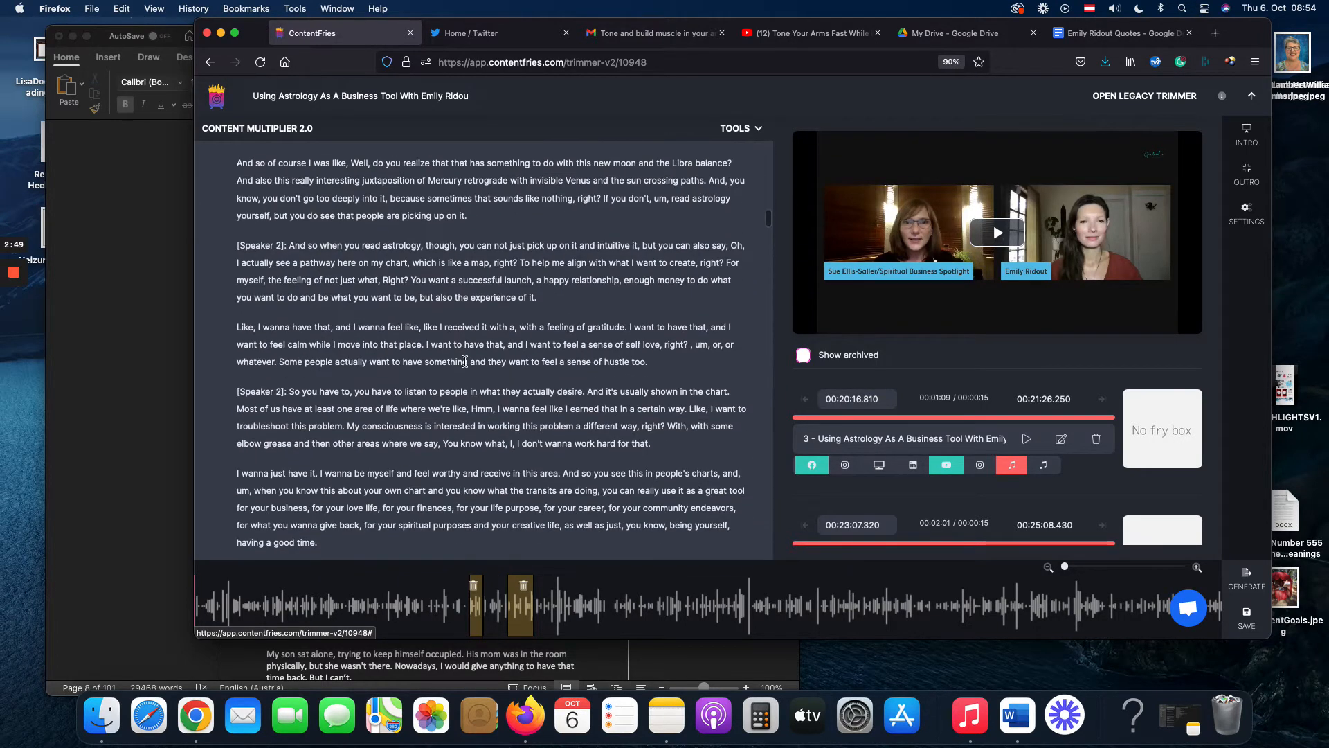
{"action": "scroll", "coordinate": [464, 360], "scroll_direction": "down", "scroll_amount": 1}
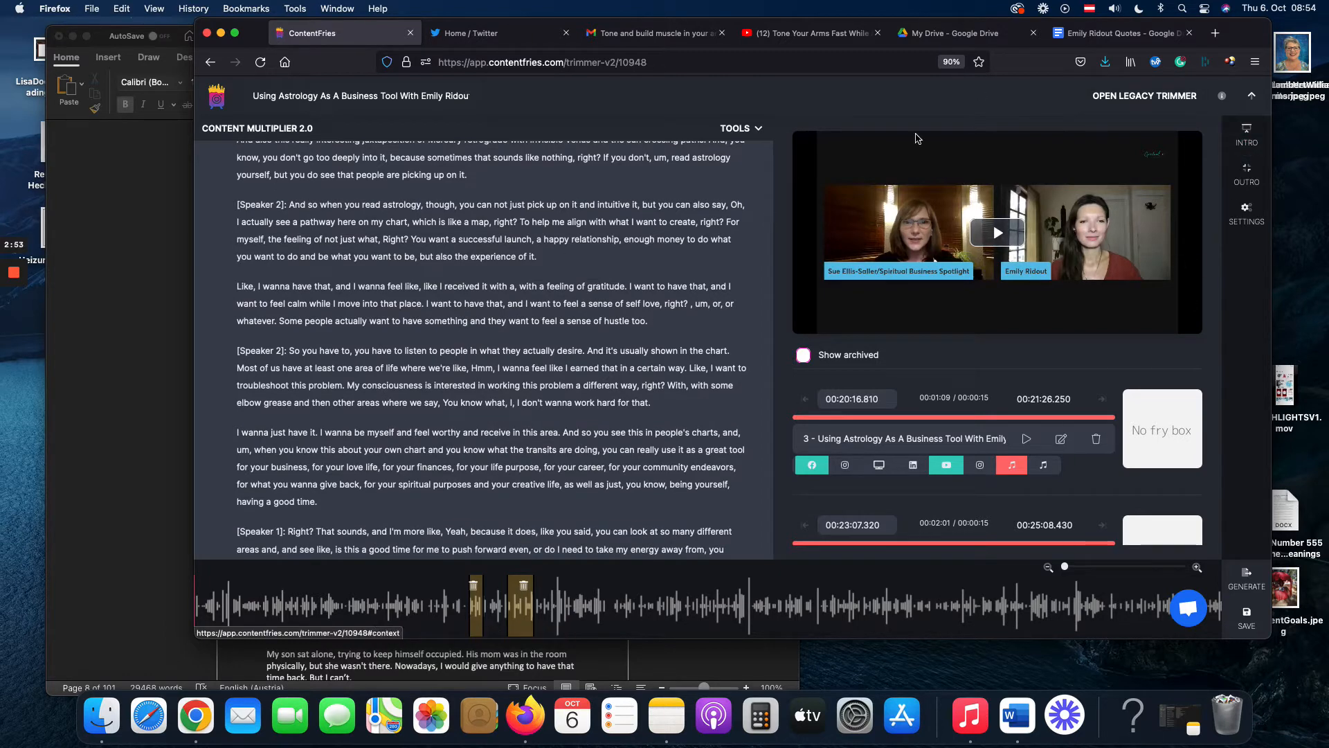
{"action": "left_click", "coordinate": [754, 127]}
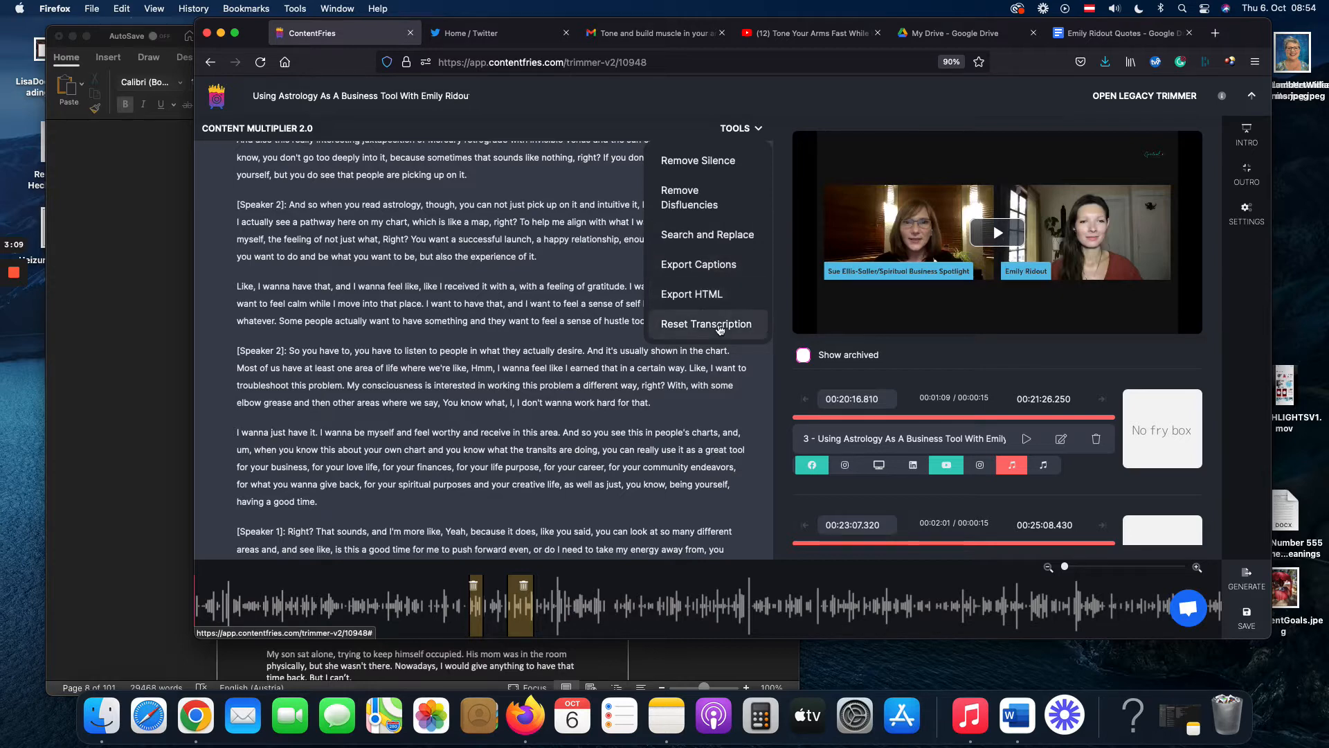
Step: Create a new fry from the transcript paragraph "So every once in a while I'm like" through "they are a movie star" and check its text selection option
{"action": "scroll", "coordinate": [558, 296], "scroll_direction": "down", "scroll_amount": 4}
{"action": "scroll", "coordinate": [558, 296], "scroll_direction": "down", "scroll_amount": 15}
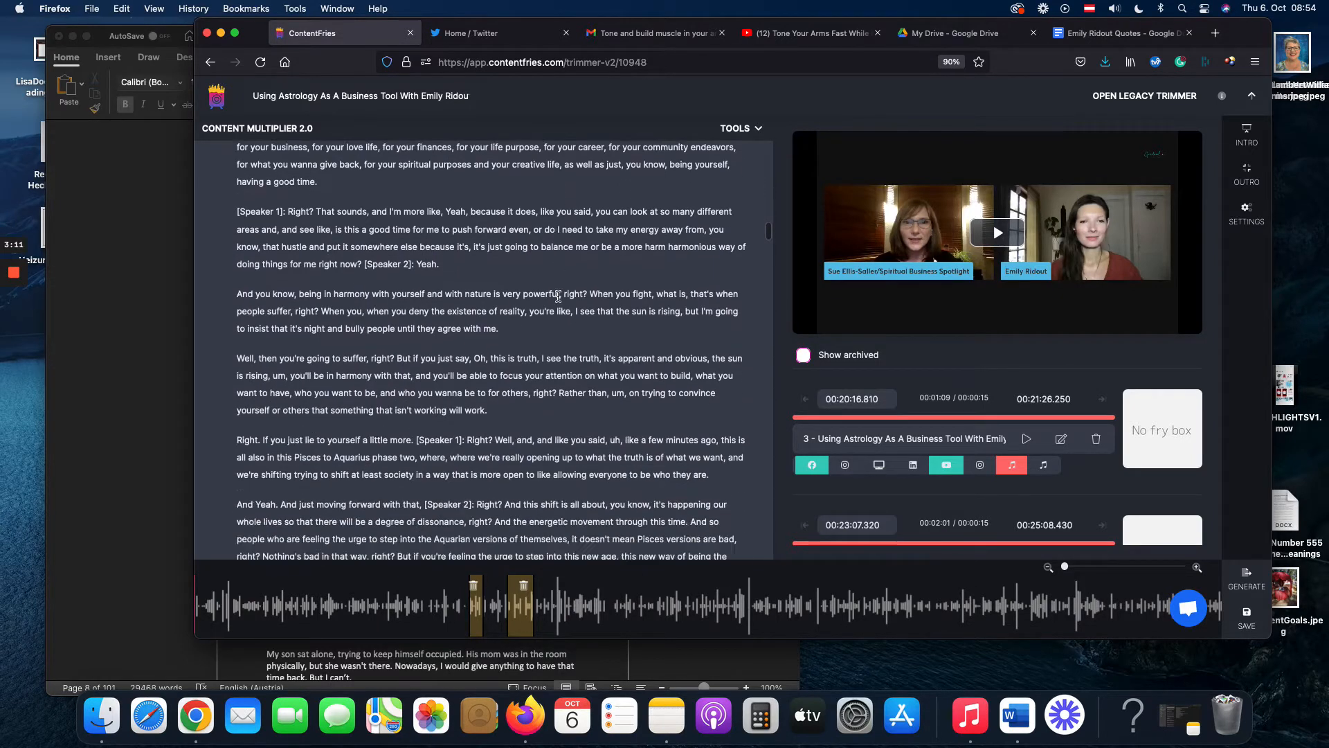
{"action": "scroll", "coordinate": [558, 296], "scroll_direction": "down", "scroll_amount": 15}
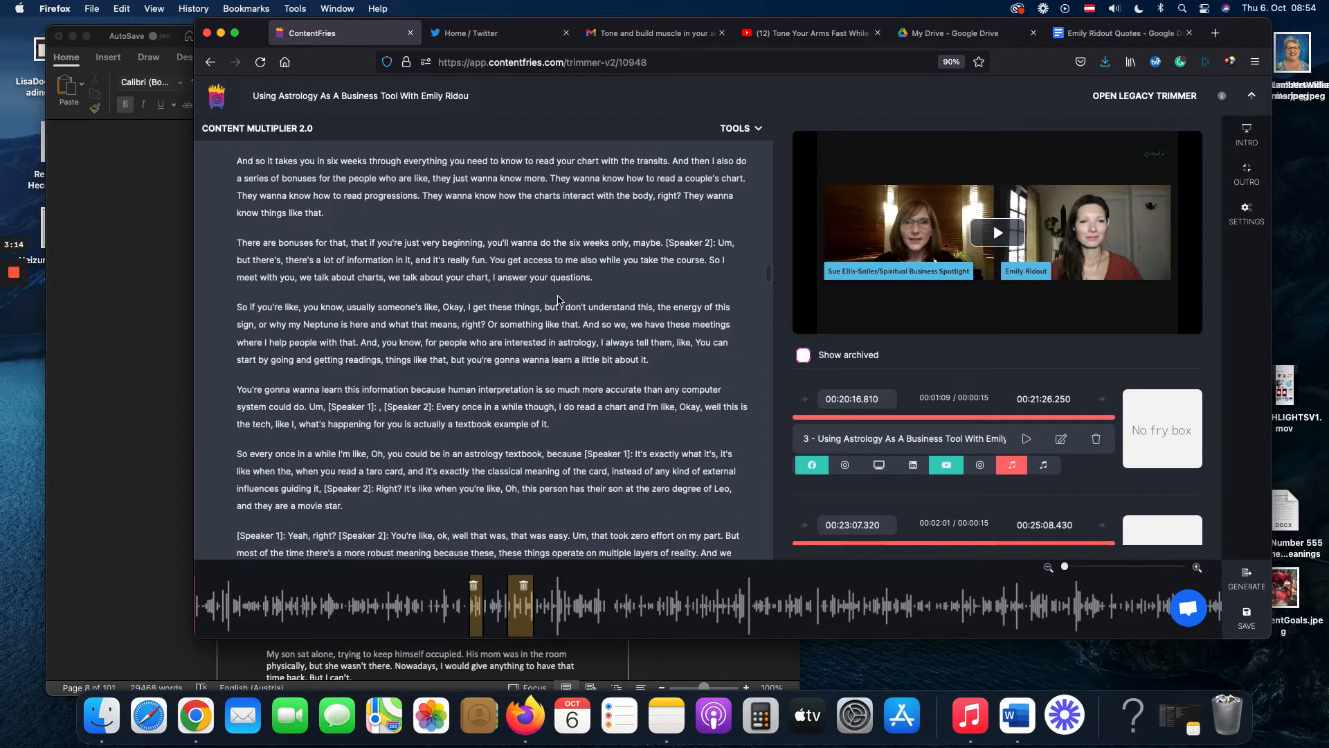
{"action": "scroll", "coordinate": [558, 296], "scroll_direction": "down", "scroll_amount": 3}
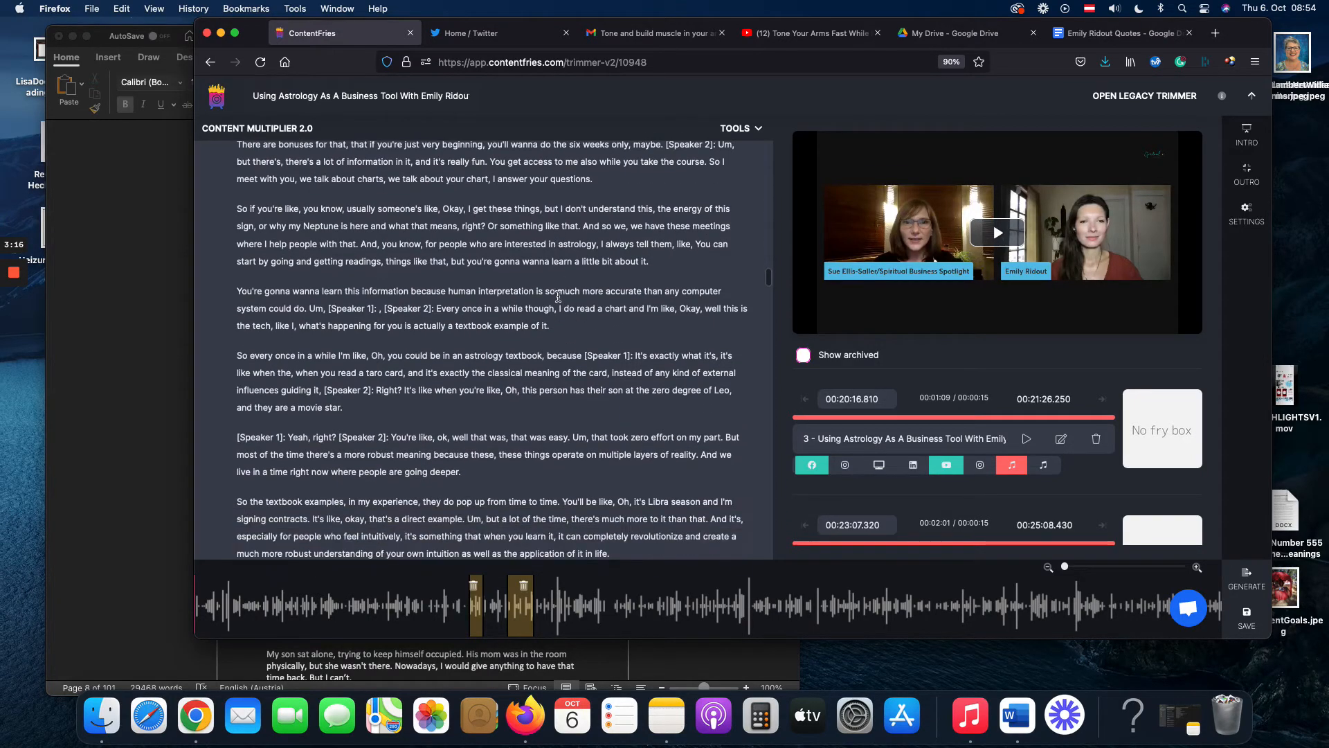
{"action": "scroll", "coordinate": [558, 296], "scroll_direction": "down", "scroll_amount": 2}
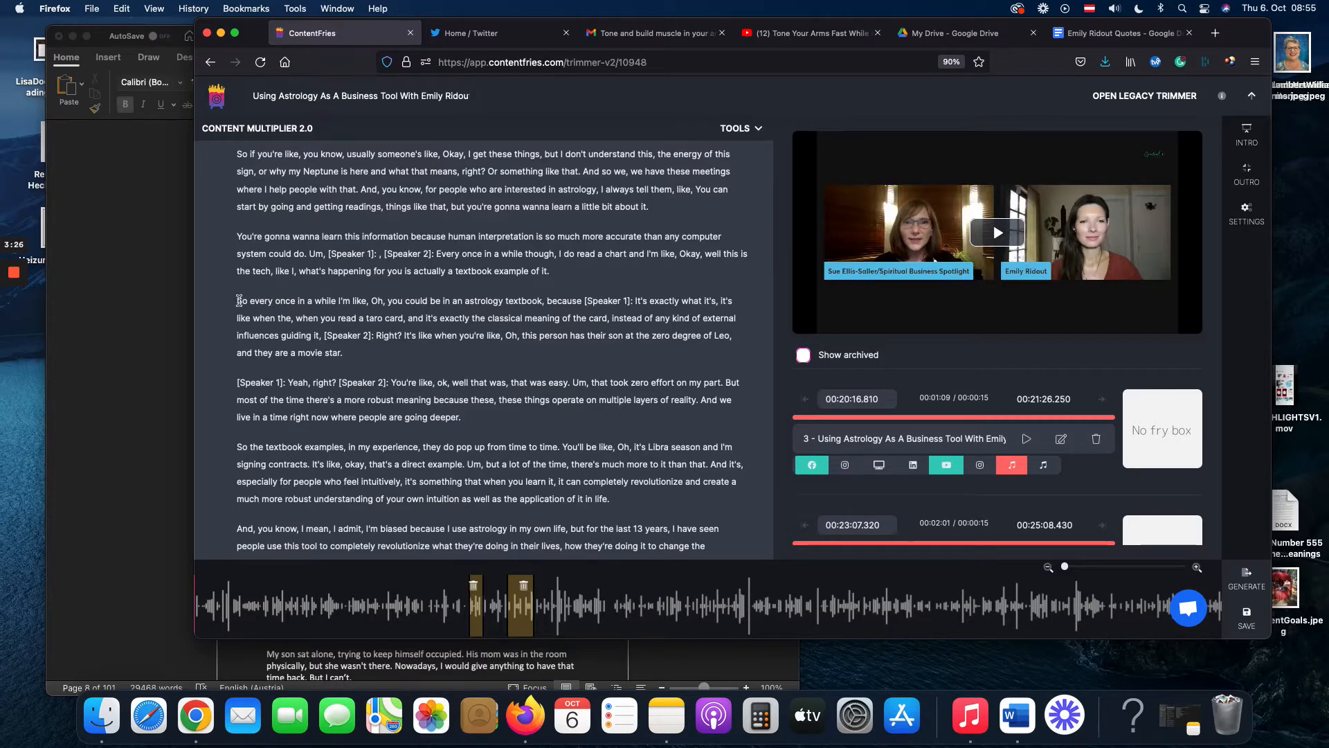
{"action": "left_click_drag", "start_coordinate": [238, 300], "coordinate": [344, 359]}
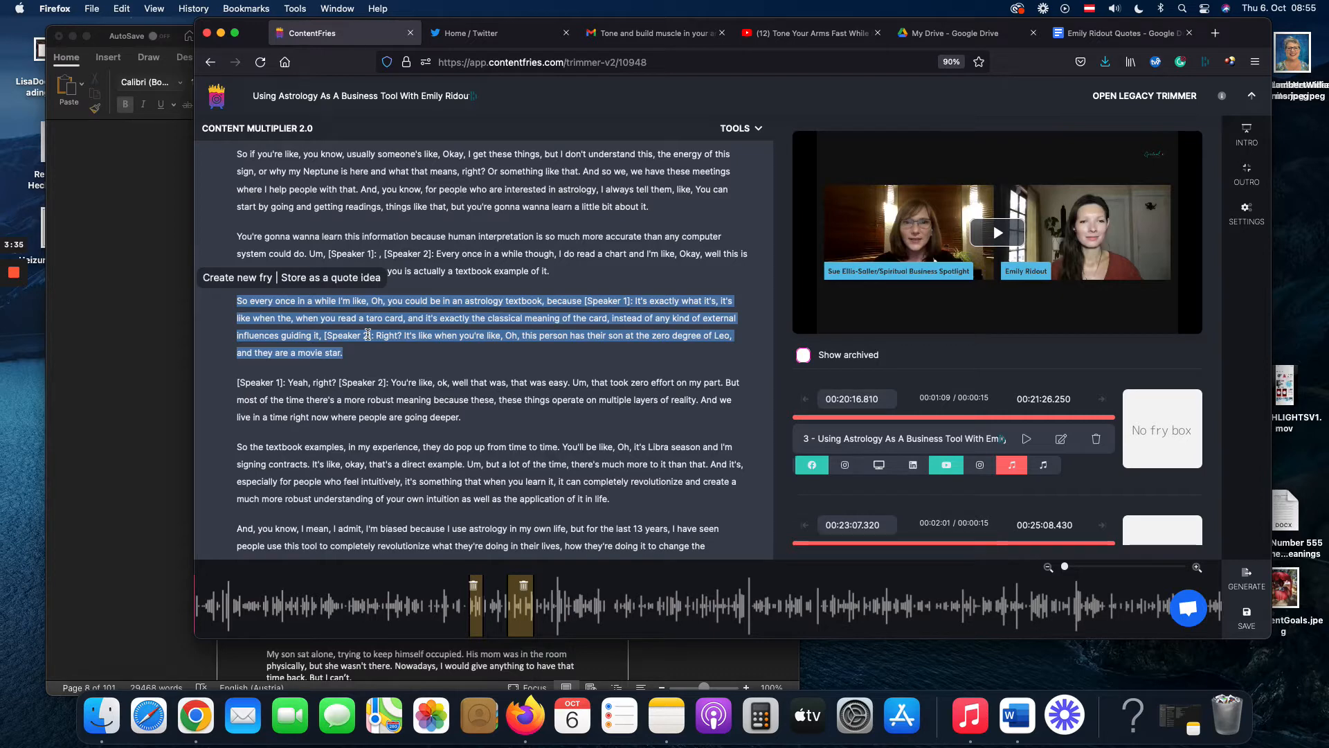
{"action": "left_click", "coordinate": [245, 279]}
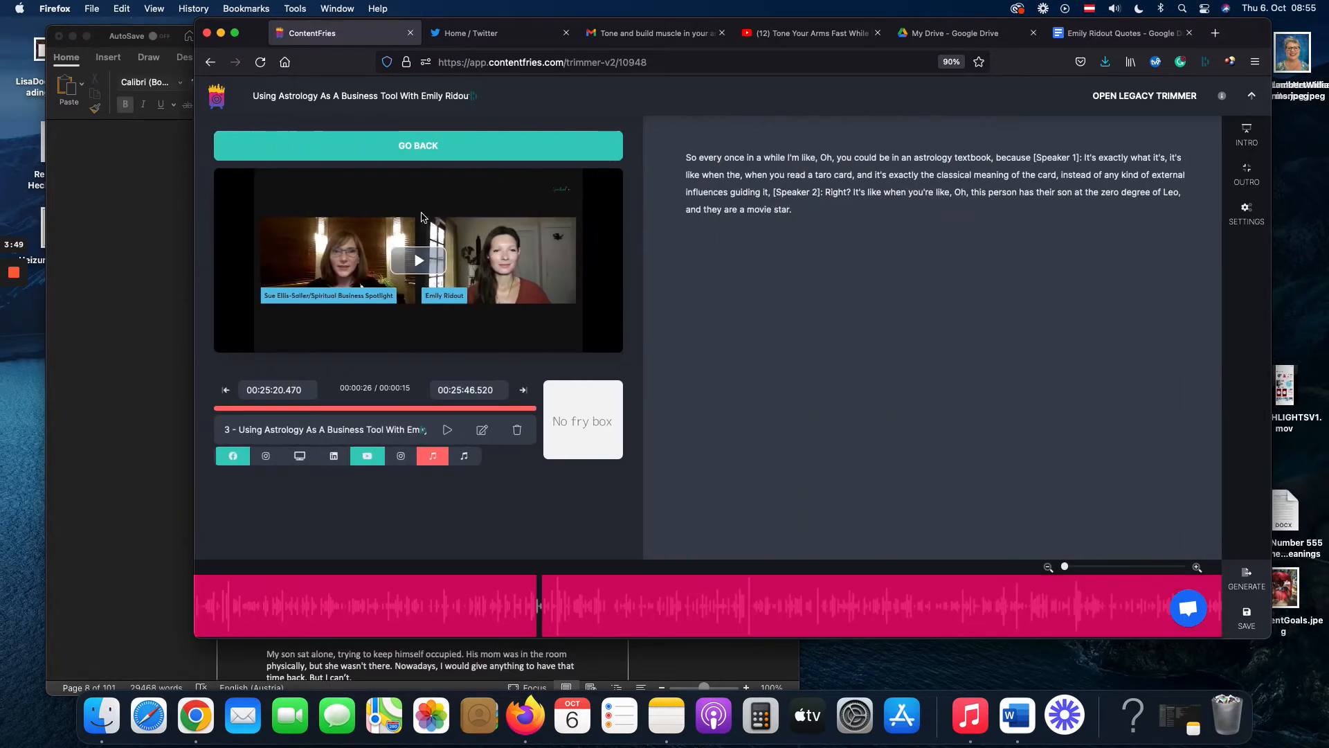
{"action": "left_click_drag", "start_coordinate": [686, 155], "coordinate": [803, 212]}
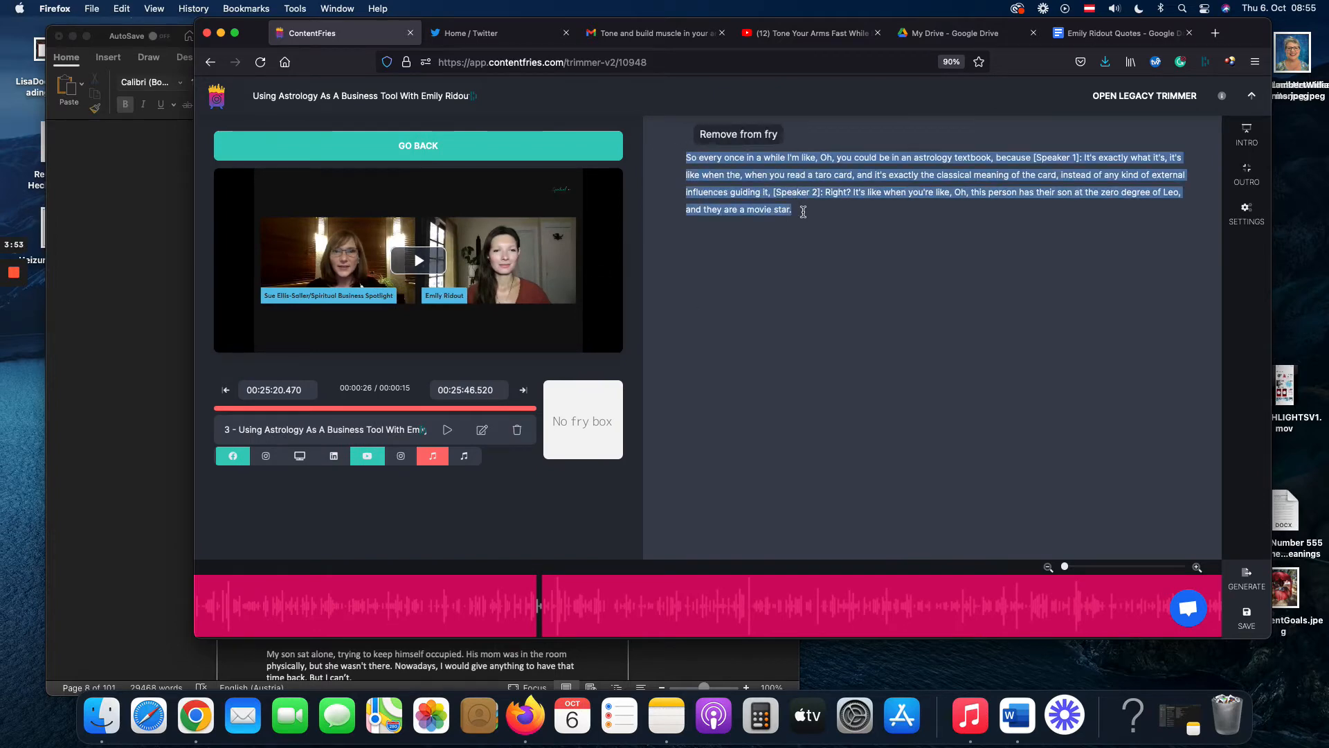
{"action": "left_click_drag", "start_coordinate": [804, 211], "coordinate": [683, 151]}
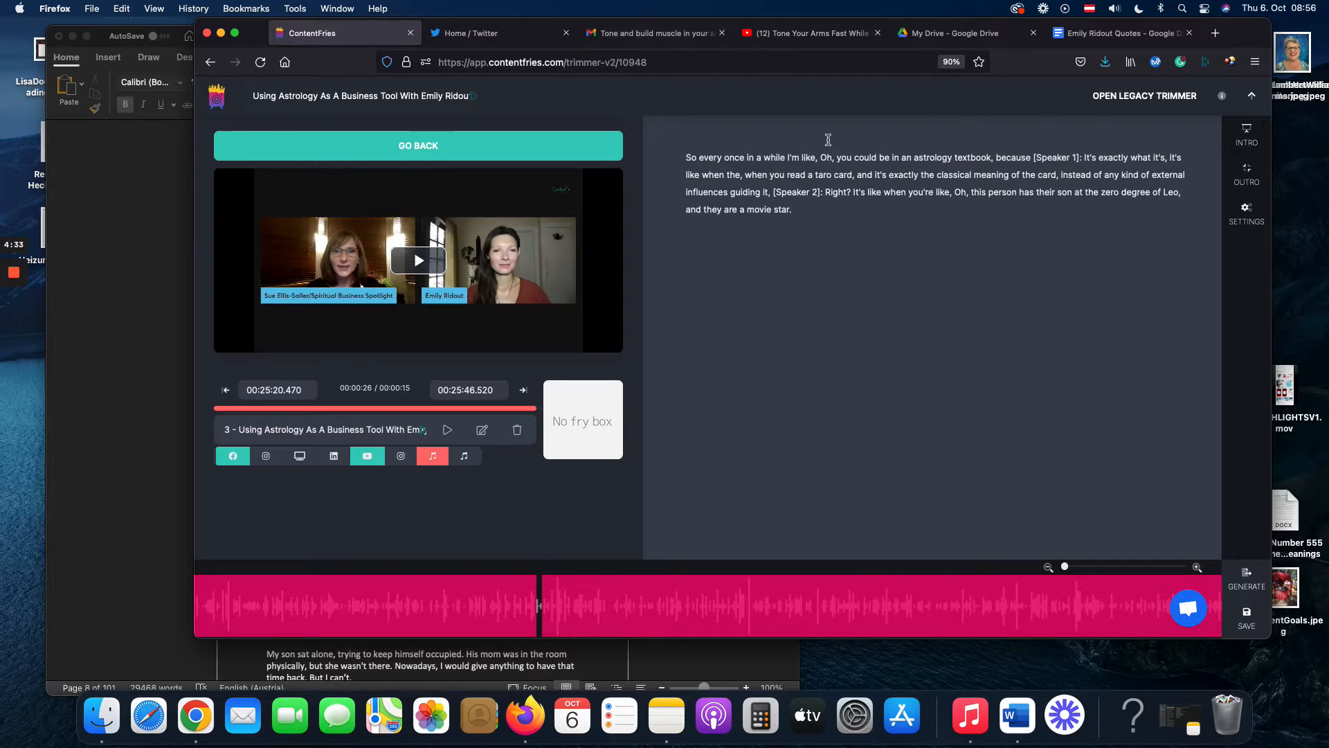
Step: Open content piece 1 of "Using Astrology As A Business Tool" from the dashboard in the context editor and show its presets
{"action": "left_click", "coordinate": [216, 101]}
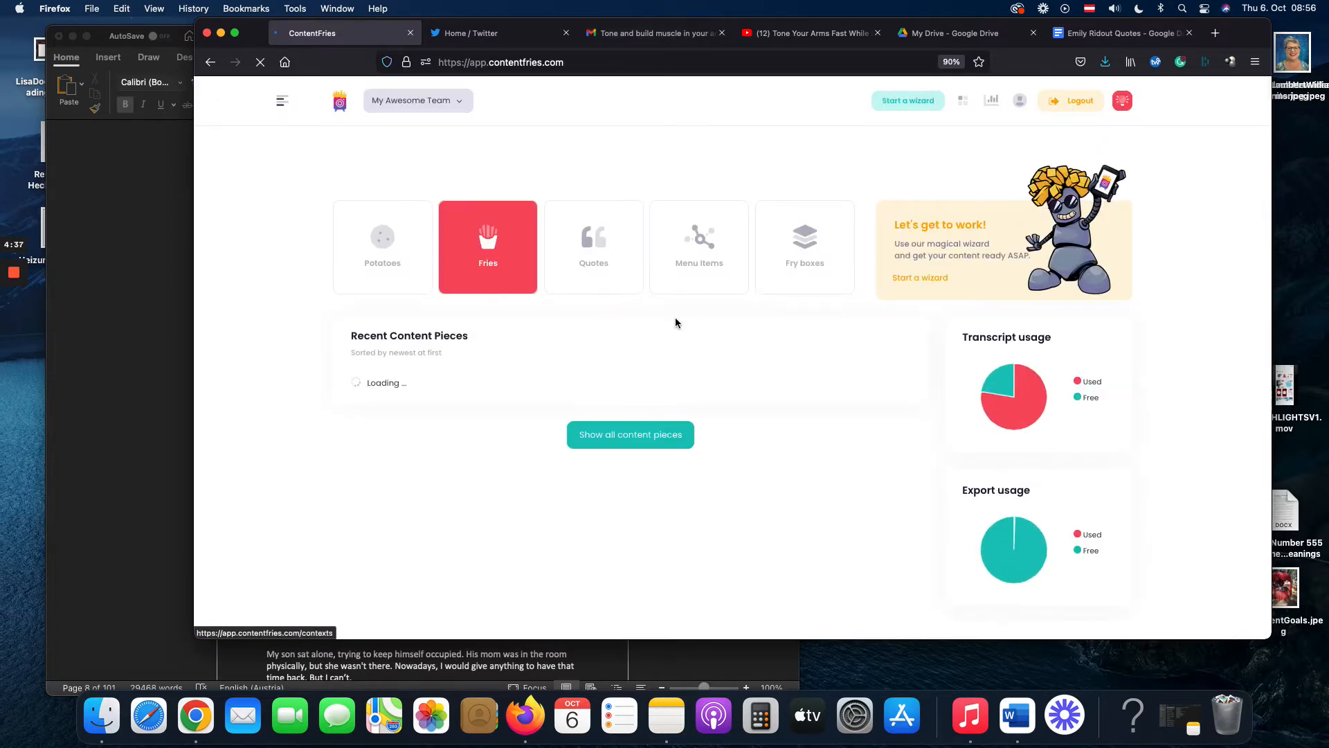
{"action": "scroll", "coordinate": [675, 321], "scroll_direction": "down", "scroll_amount": 4}
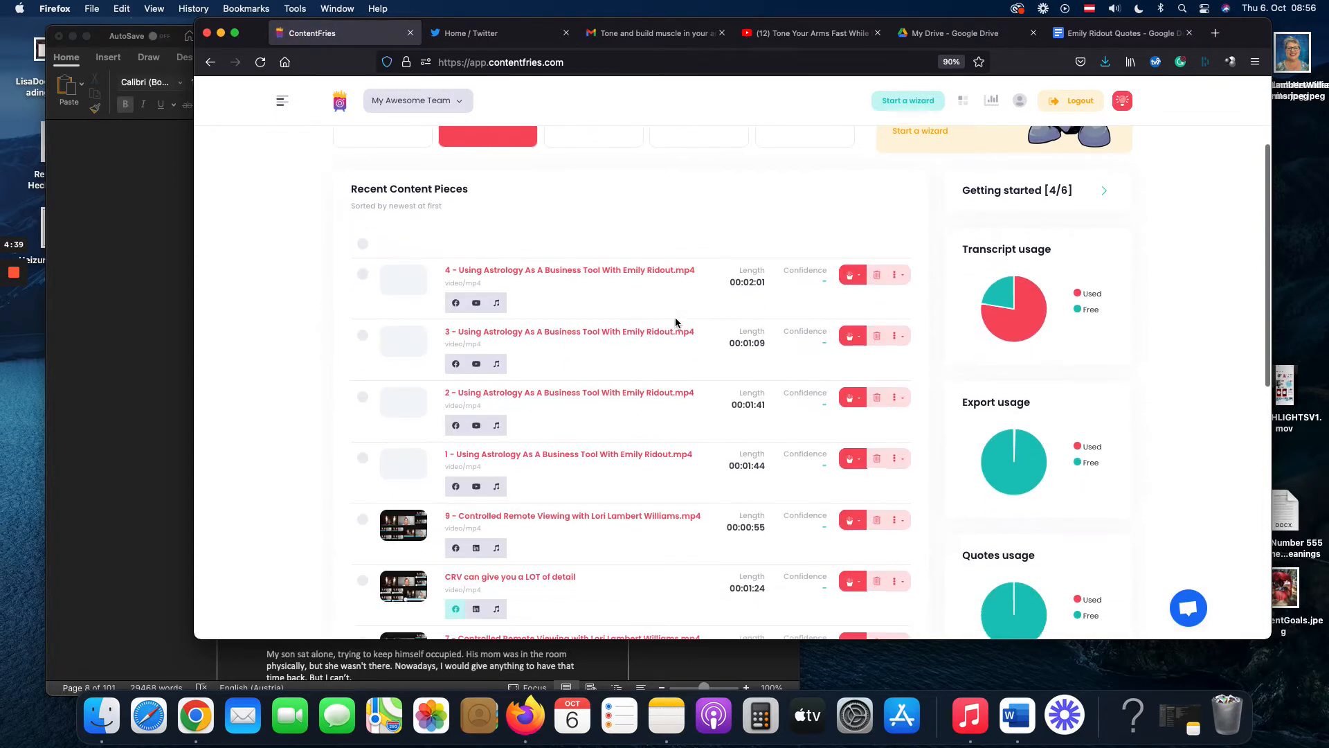
{"action": "scroll", "coordinate": [675, 321], "scroll_direction": "down", "scroll_amount": 1}
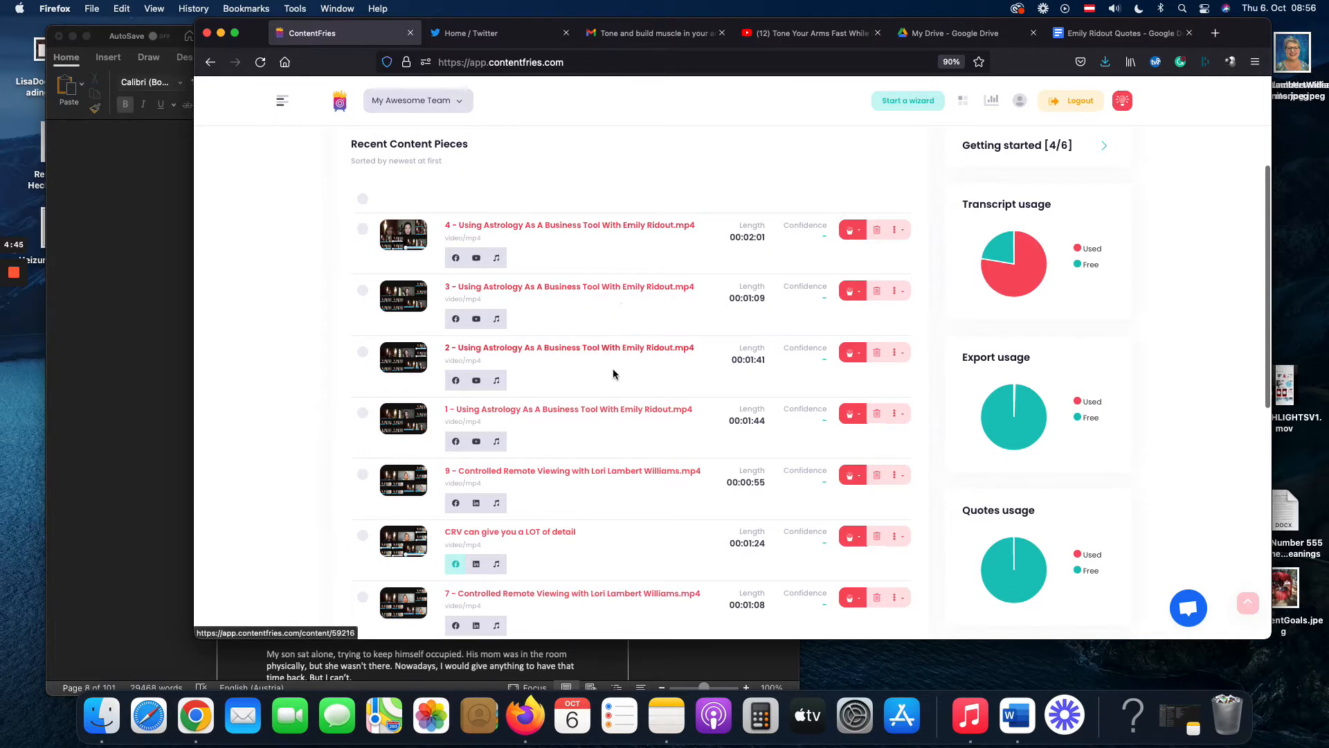
{"action": "scroll", "coordinate": [617, 346], "scroll_direction": "down", "scroll_amount": 1}
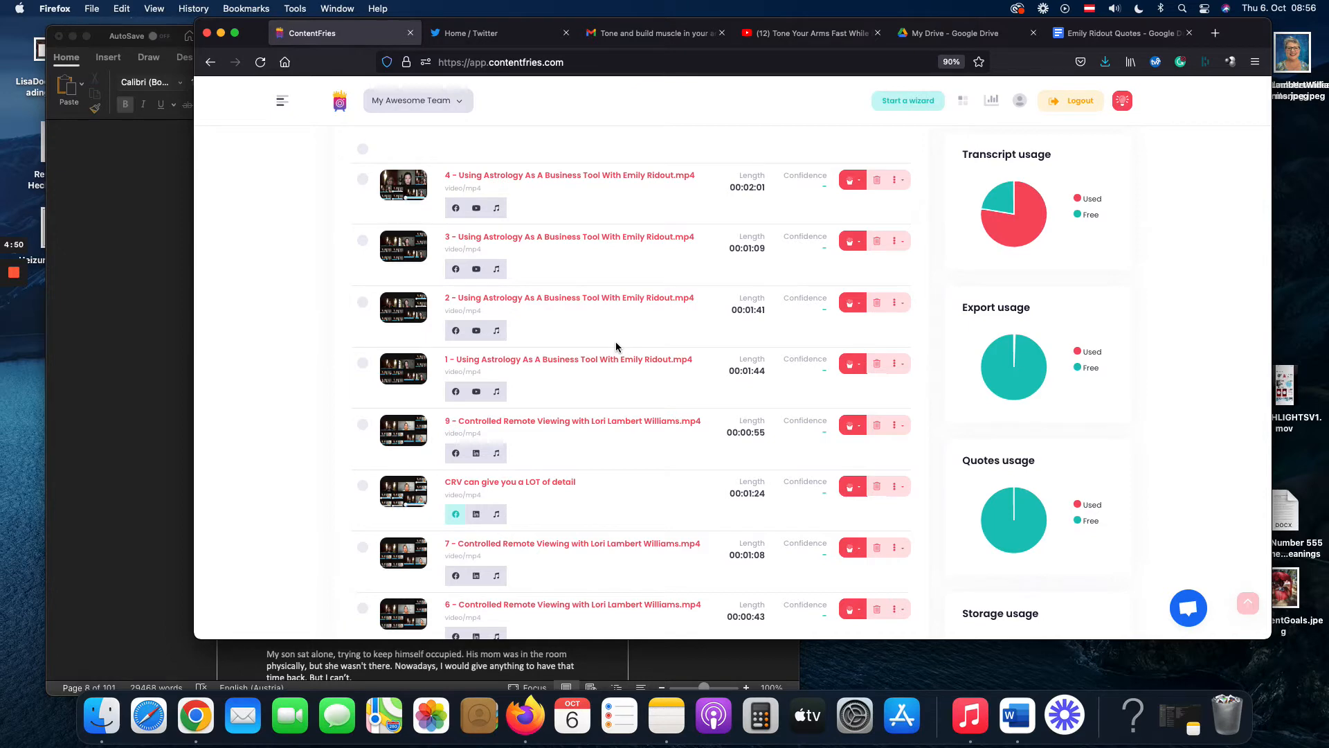
{"action": "scroll", "coordinate": [623, 365], "scroll_direction": "up", "scroll_amount": 1}
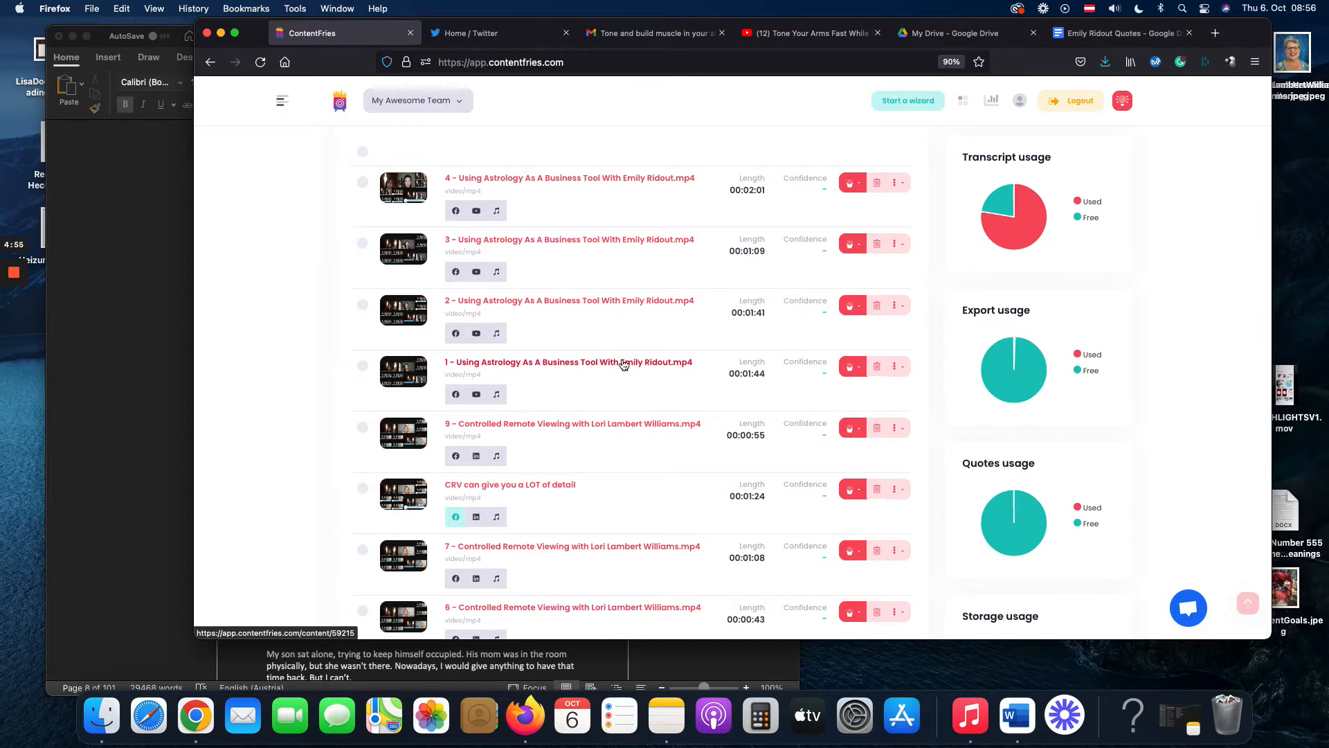
{"action": "left_click", "coordinate": [624, 362]}
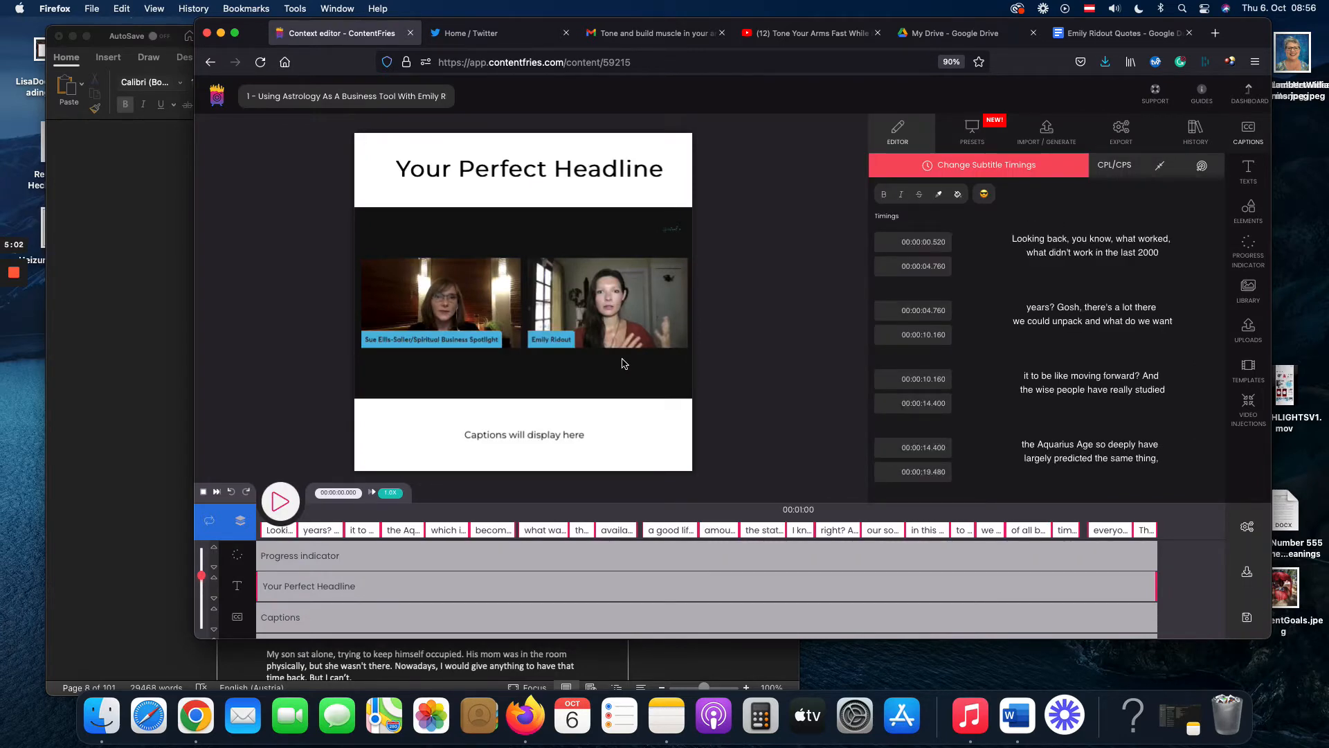
{"action": "left_click", "coordinate": [973, 132]}
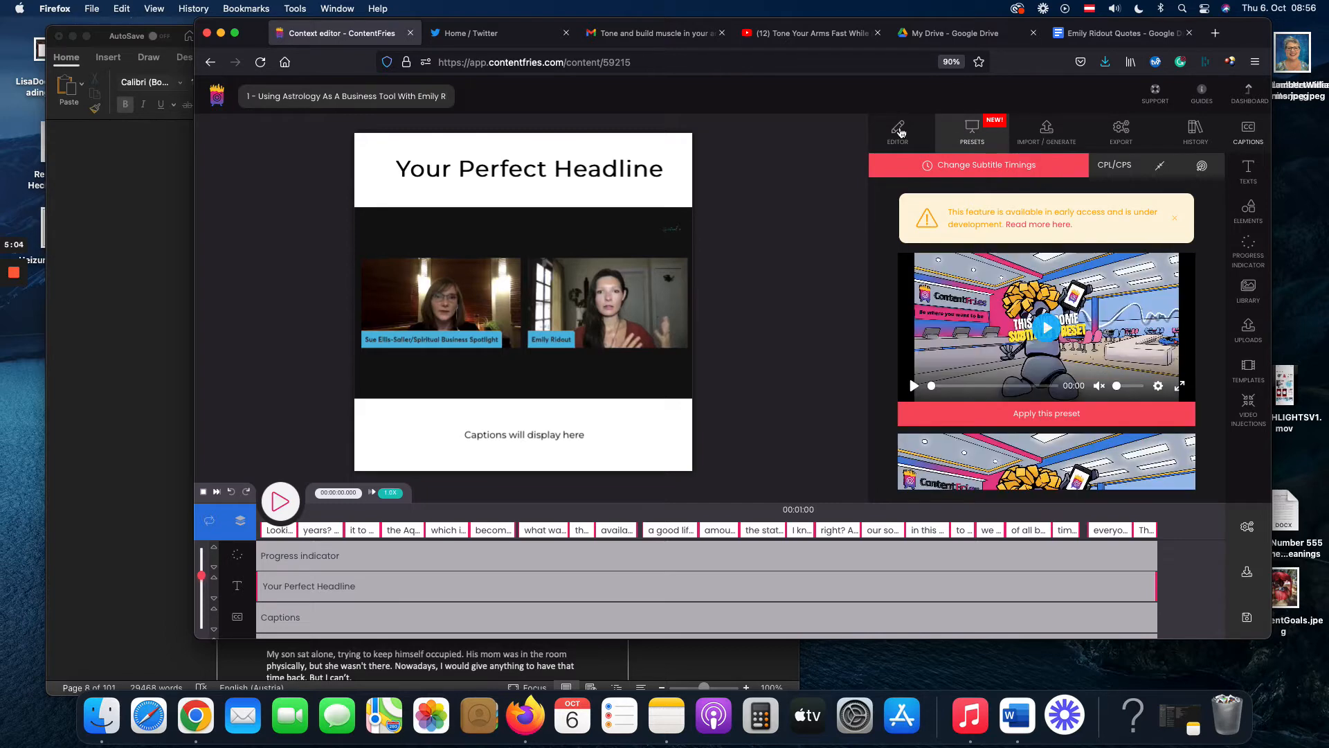
Step: Look through the available subtitle presets and return to the caption text editor
{"action": "scroll", "coordinate": [1108, 265], "scroll_direction": "down", "scroll_amount": 3}
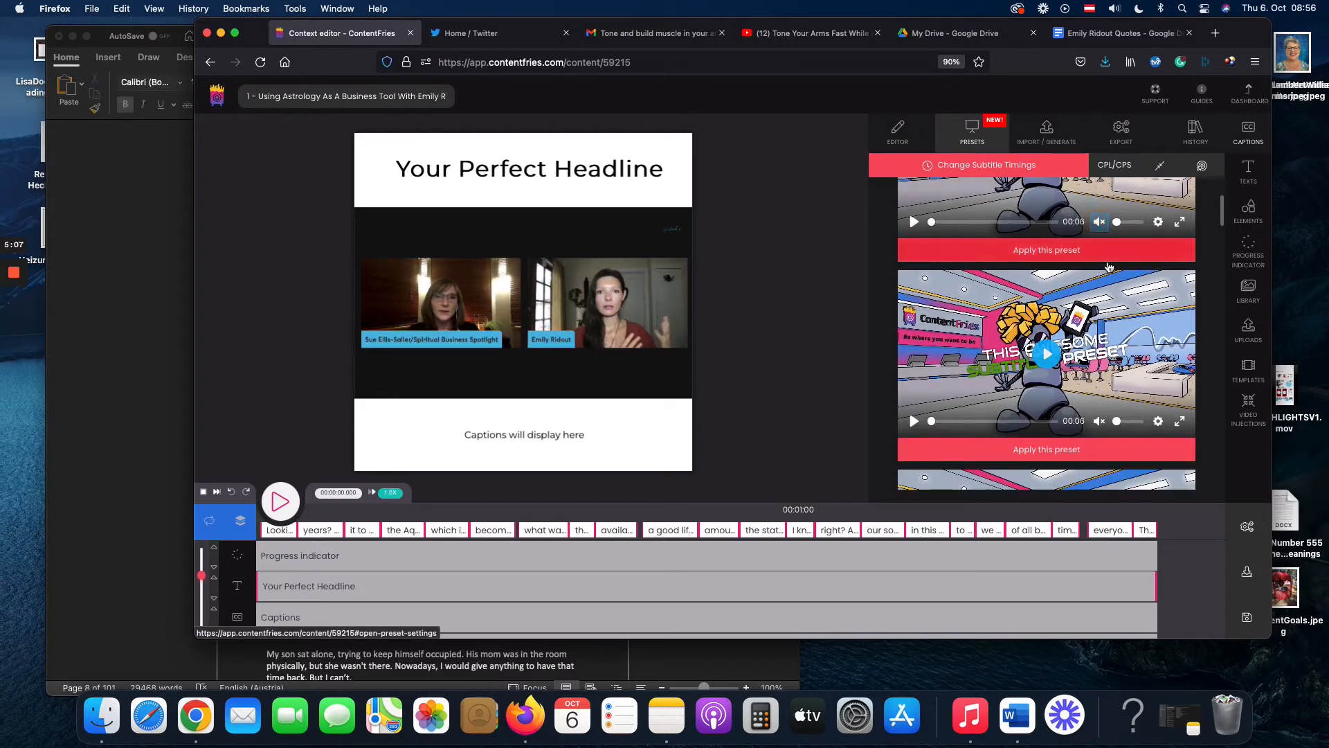
{"action": "scroll", "coordinate": [1109, 267], "scroll_direction": "down", "scroll_amount": 3}
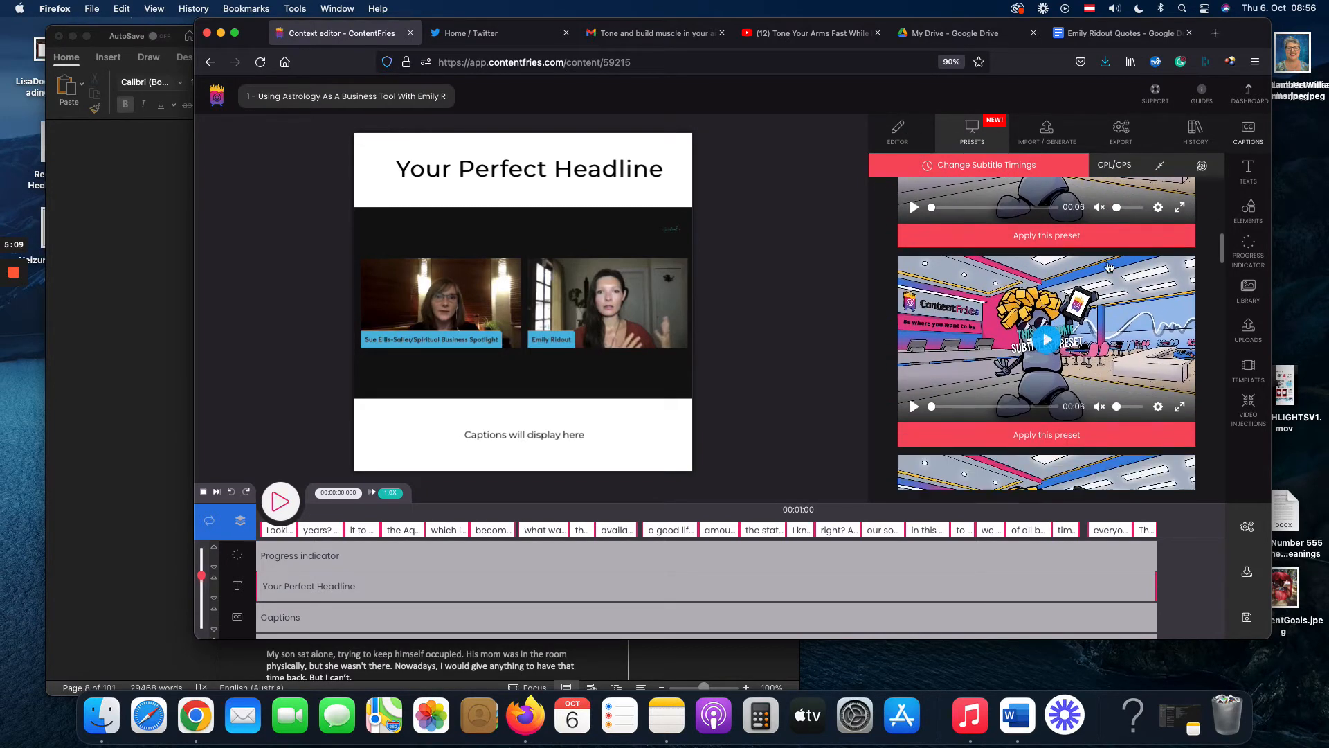
{"action": "scroll", "coordinate": [1108, 266], "scroll_direction": "down", "scroll_amount": 5}
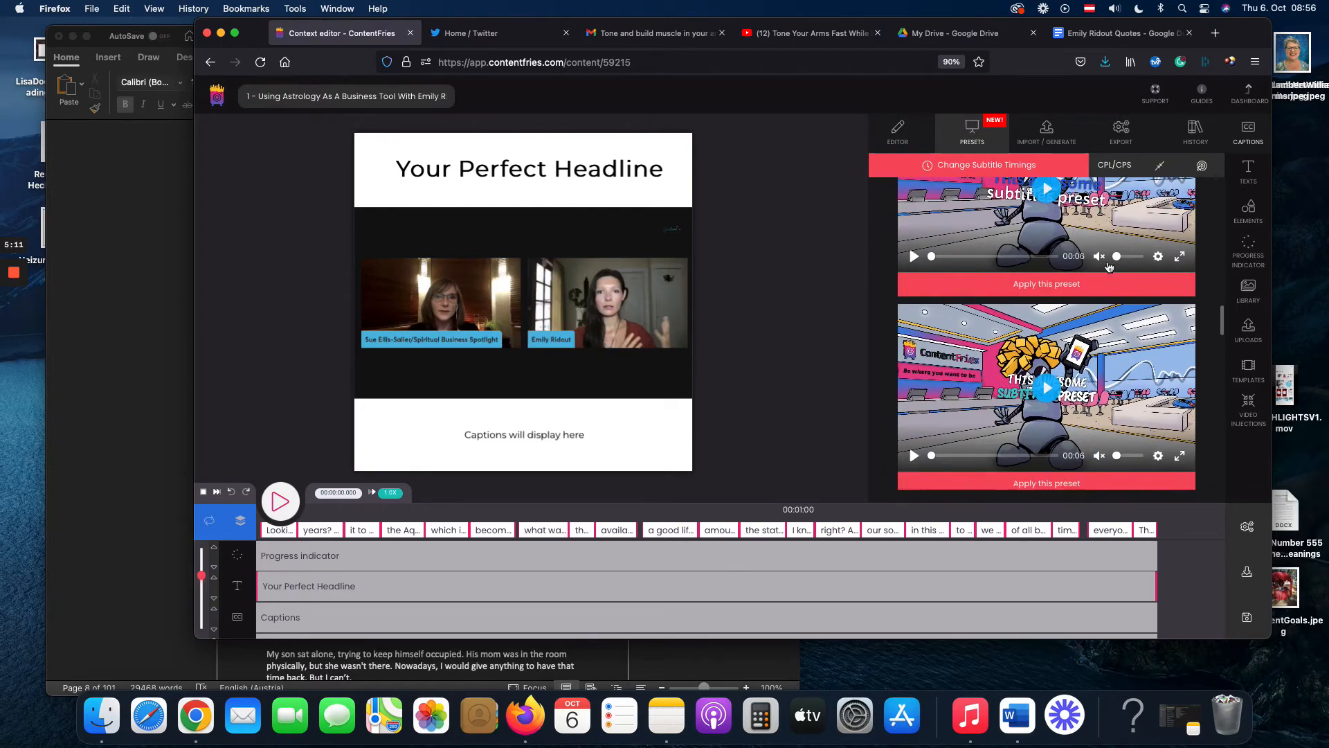
{"action": "left_click", "coordinate": [899, 128]}
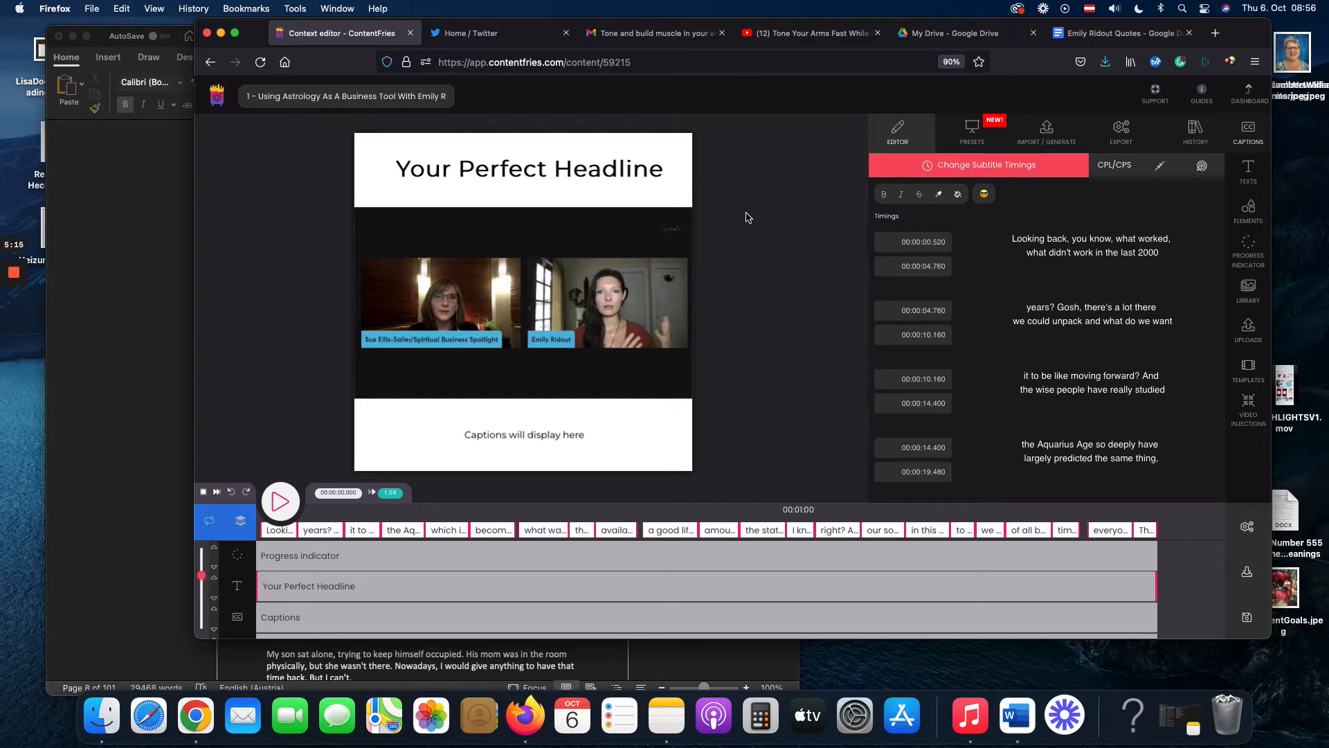
Step: Replace the placeholder headline above the video with "Affluence is Available for Everyone in the Age of Aquarius"
{"action": "left_click", "coordinate": [639, 171]}
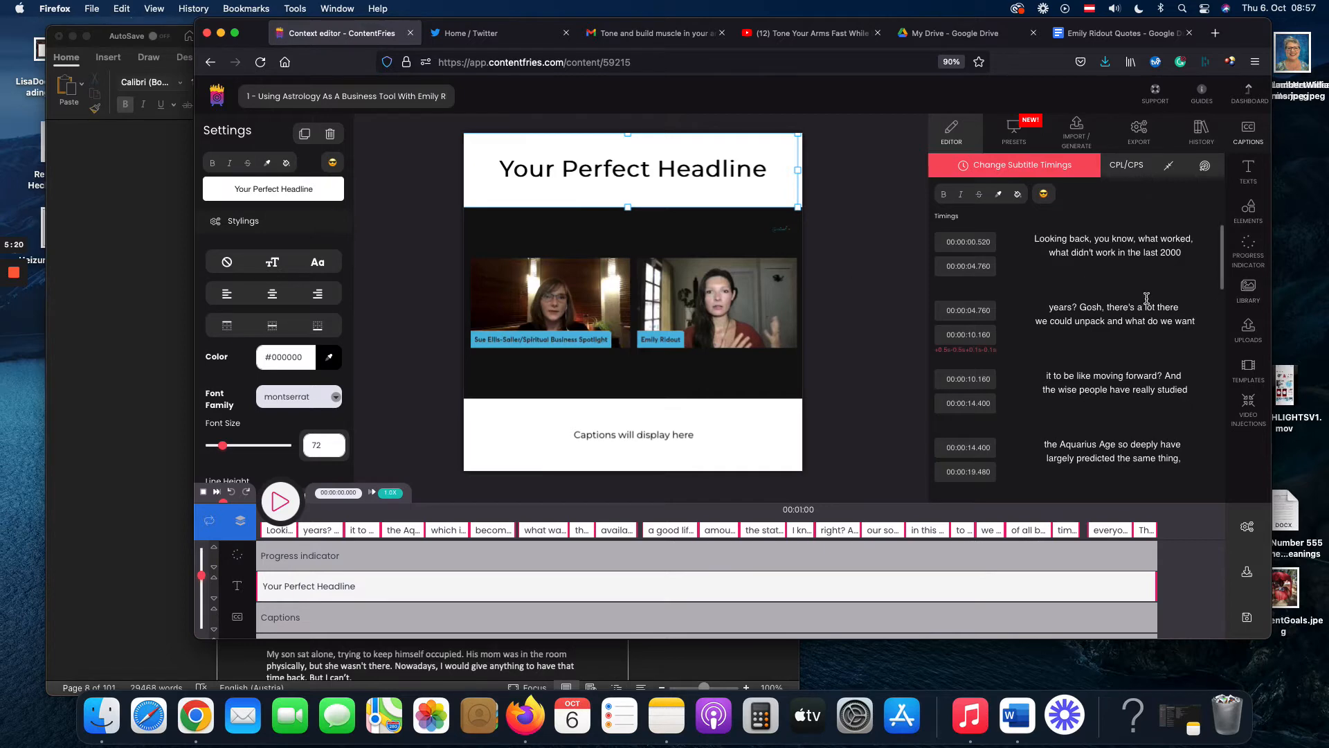
{"action": "scroll", "coordinate": [1129, 308], "scroll_direction": "down", "scroll_amount": 3}
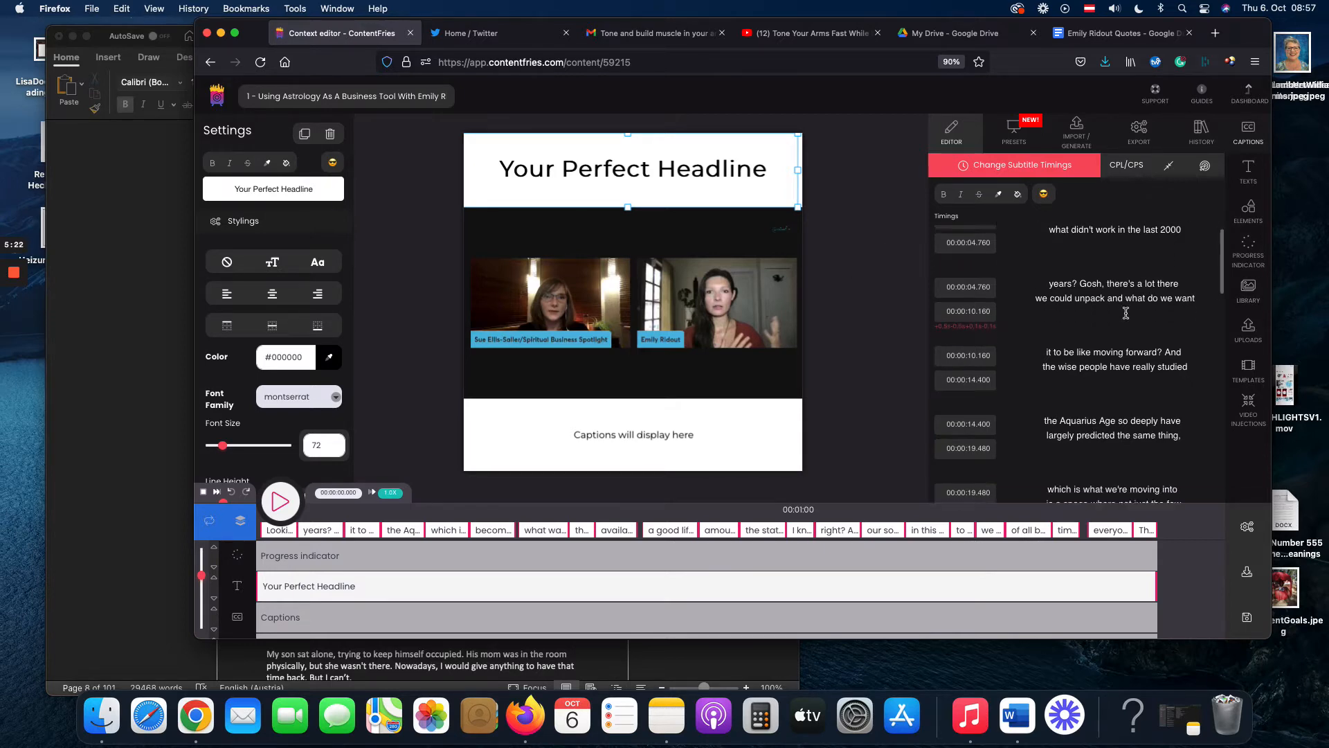
{"action": "scroll", "coordinate": [1125, 312], "scroll_direction": "down", "scroll_amount": 5}
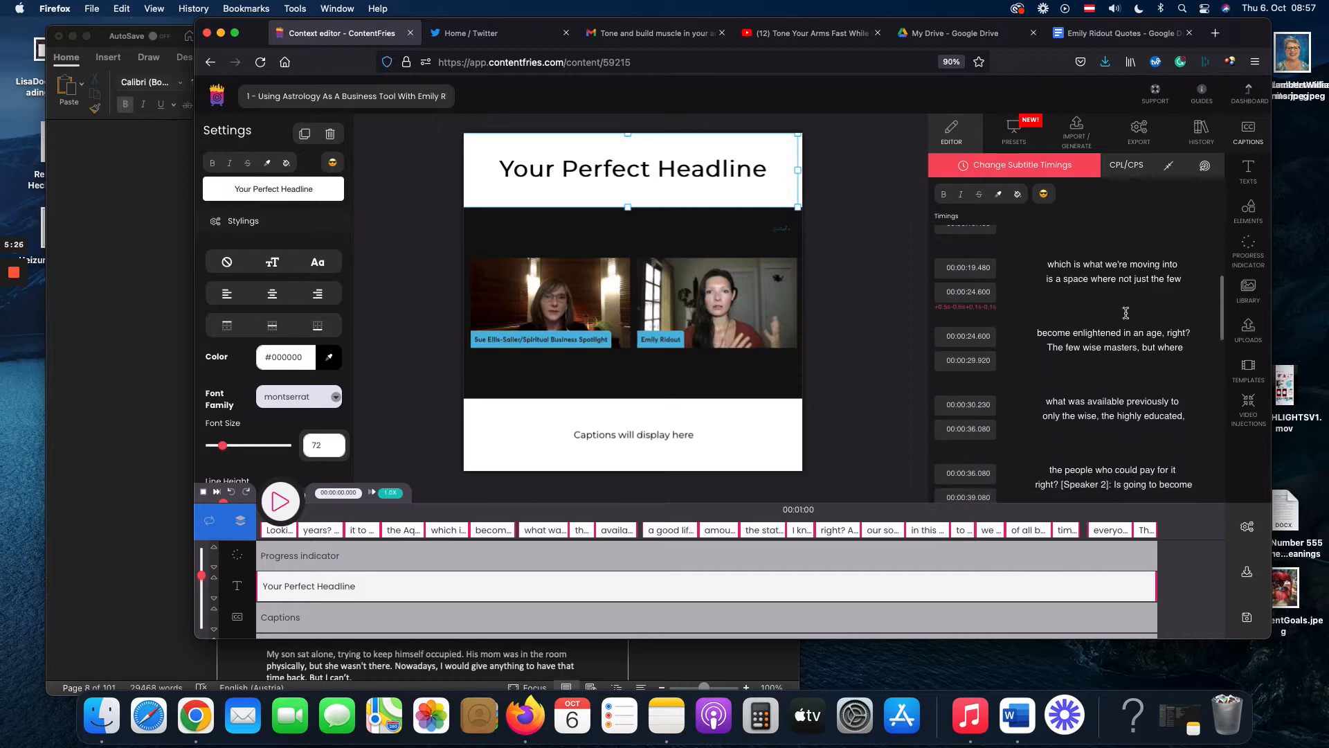
{"action": "scroll", "coordinate": [1125, 313], "scroll_direction": "down", "scroll_amount": 3}
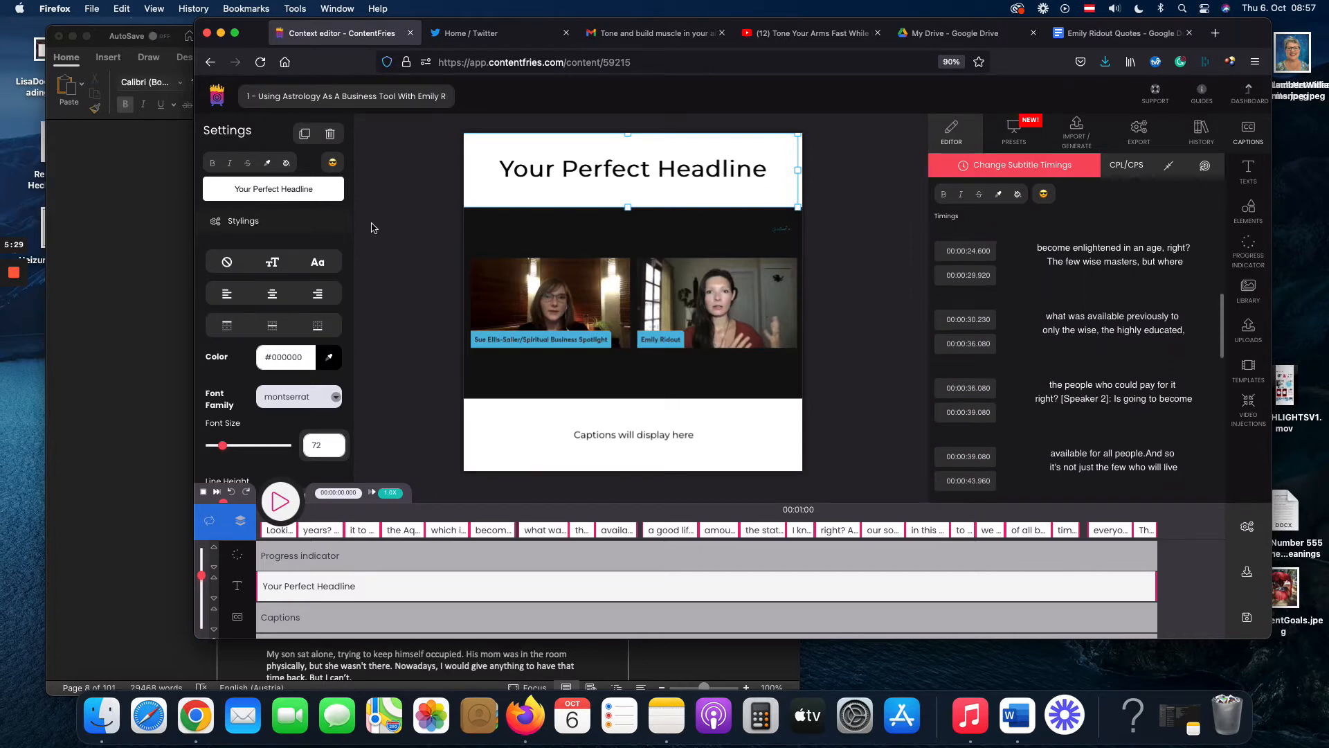
{"action": "triple_click", "coordinate": [303, 184]}
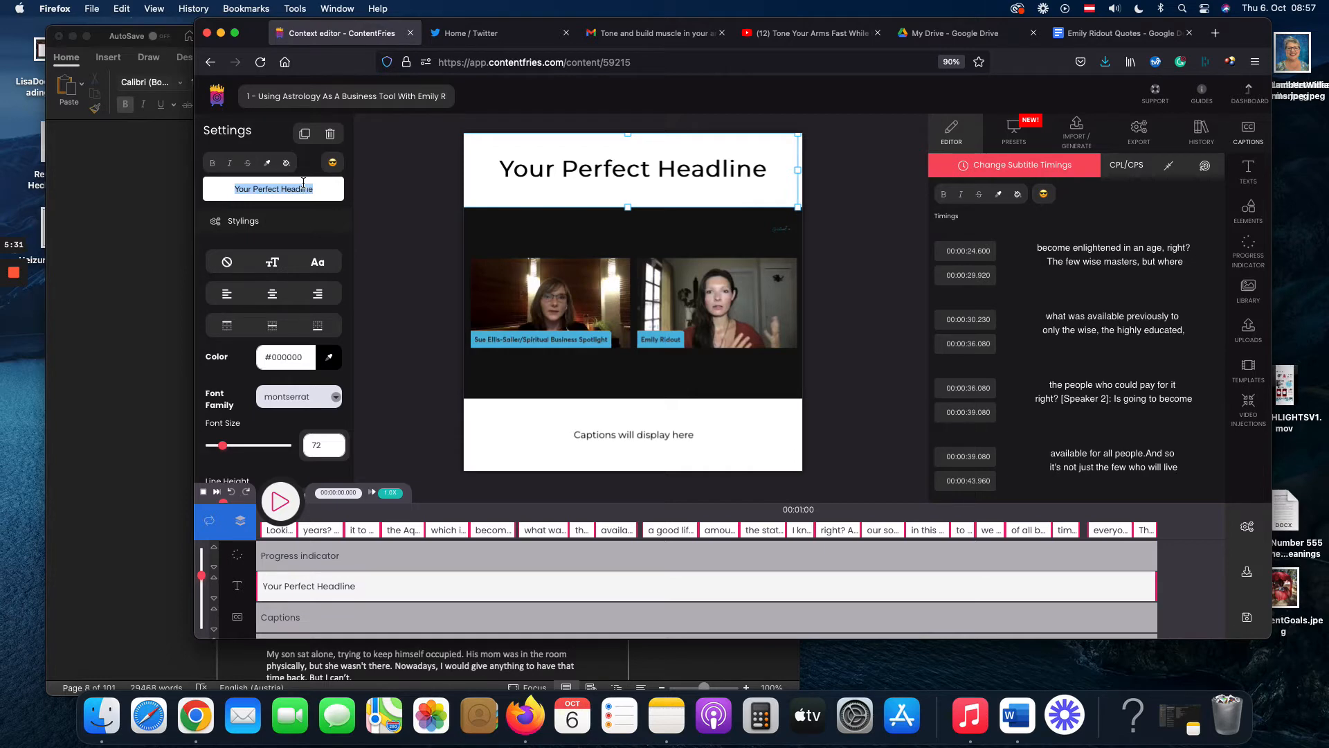
{"action": "key", "text": "BackSpace"}
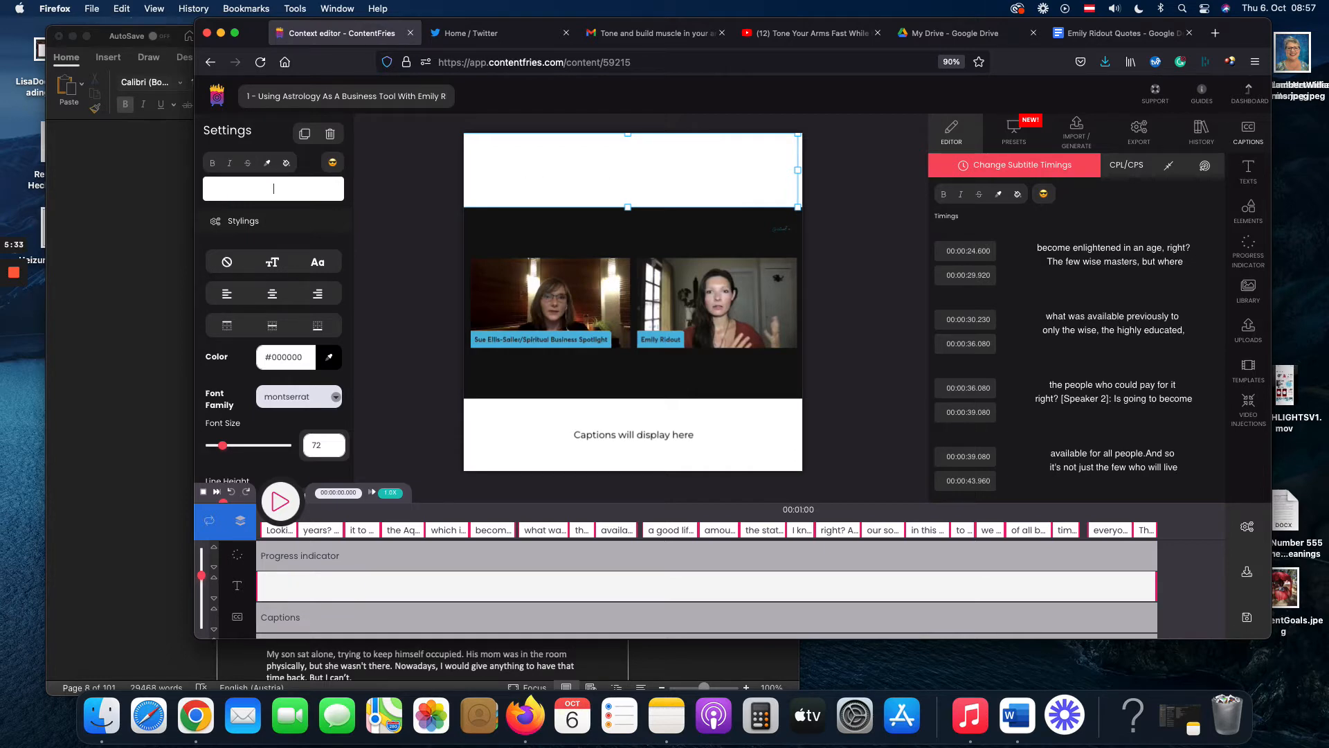
{"action": "type", "text": "Affluence is "}
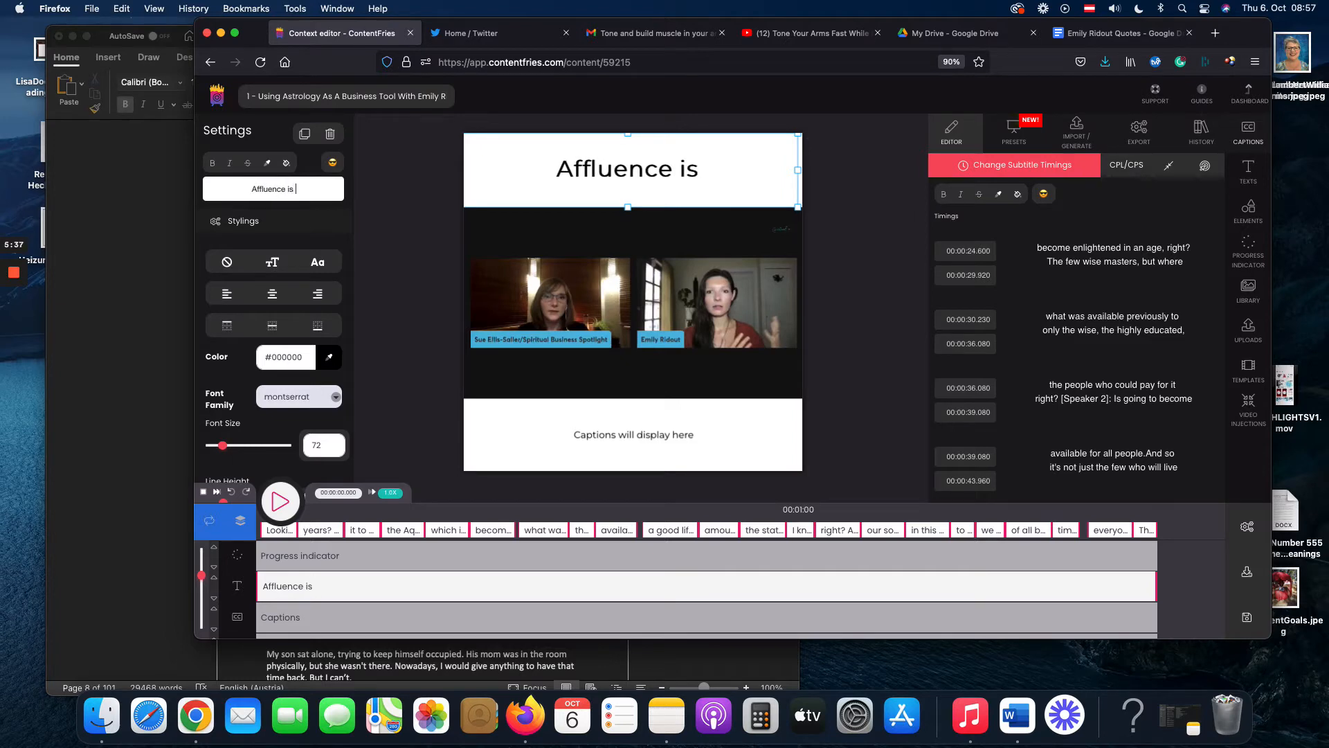
{"action": "type", "text": "Available "}
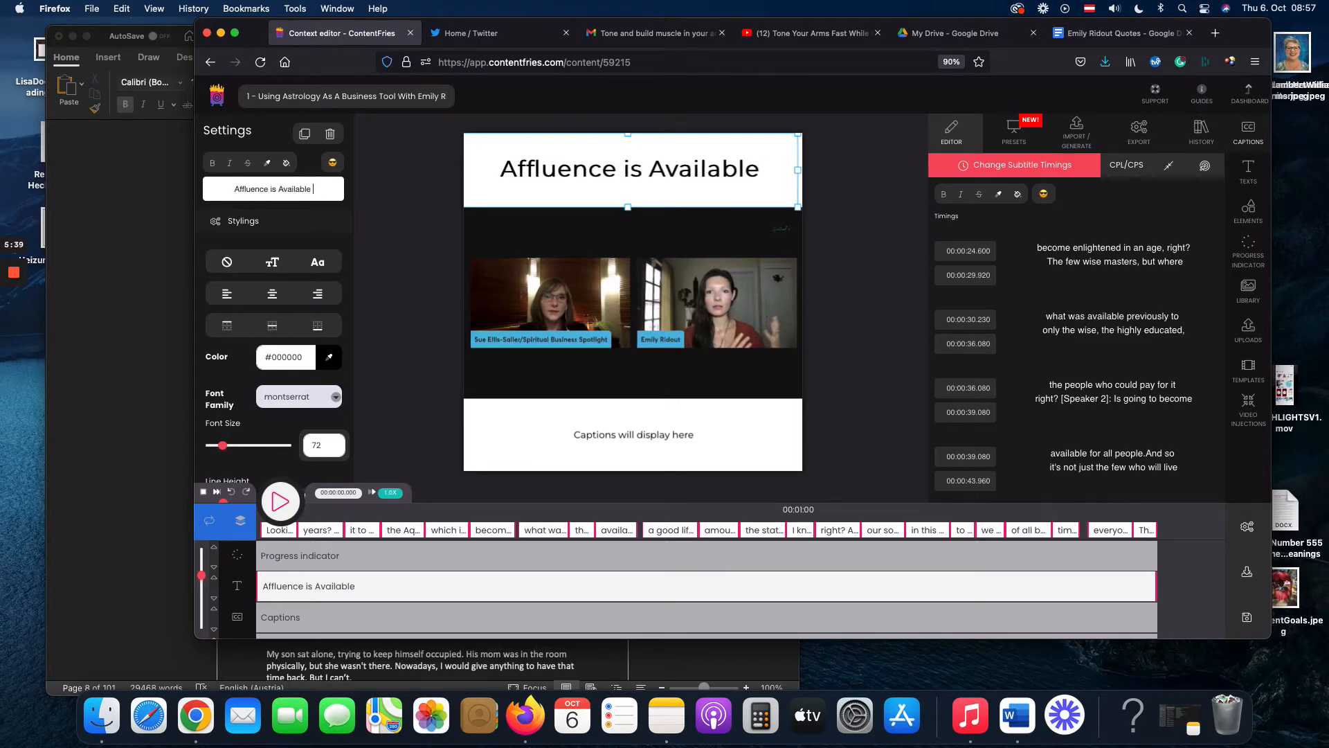
{"action": "type", "text": "for Everyone"}
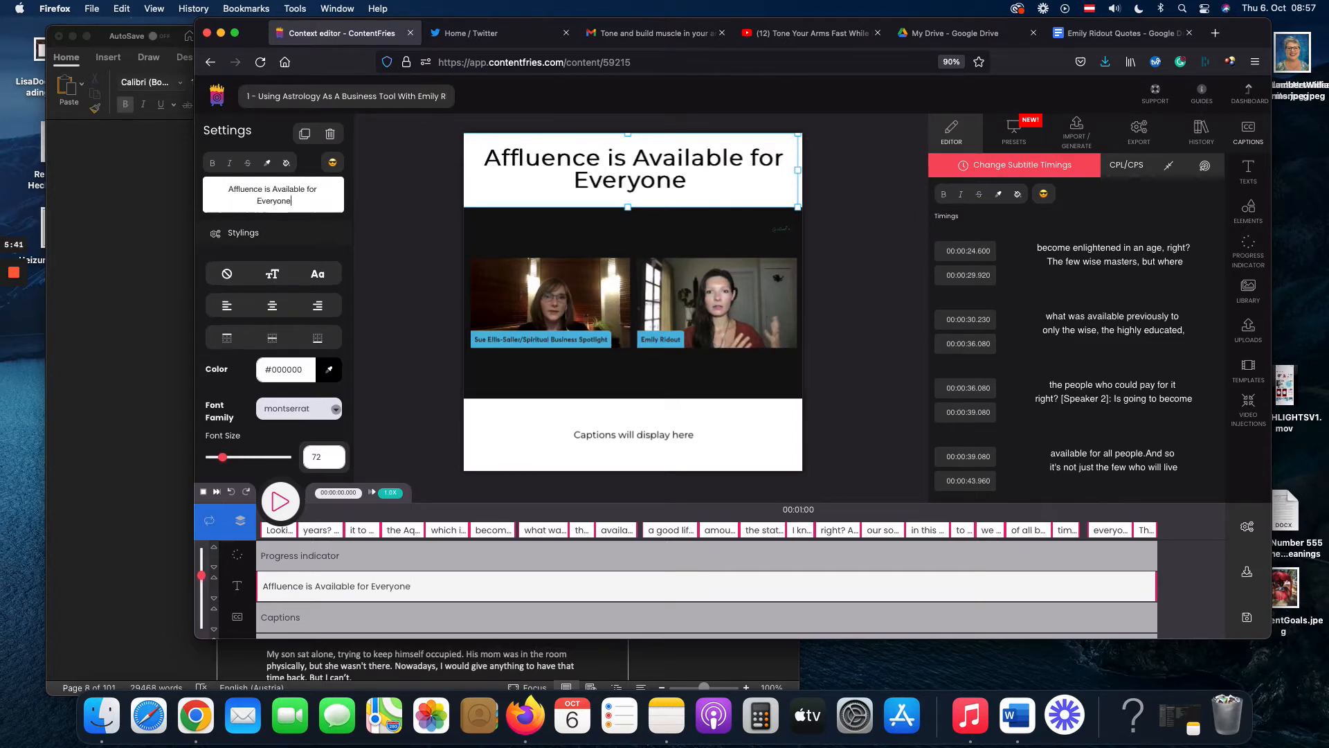
{"action": "type", "text": " in the Age of "}
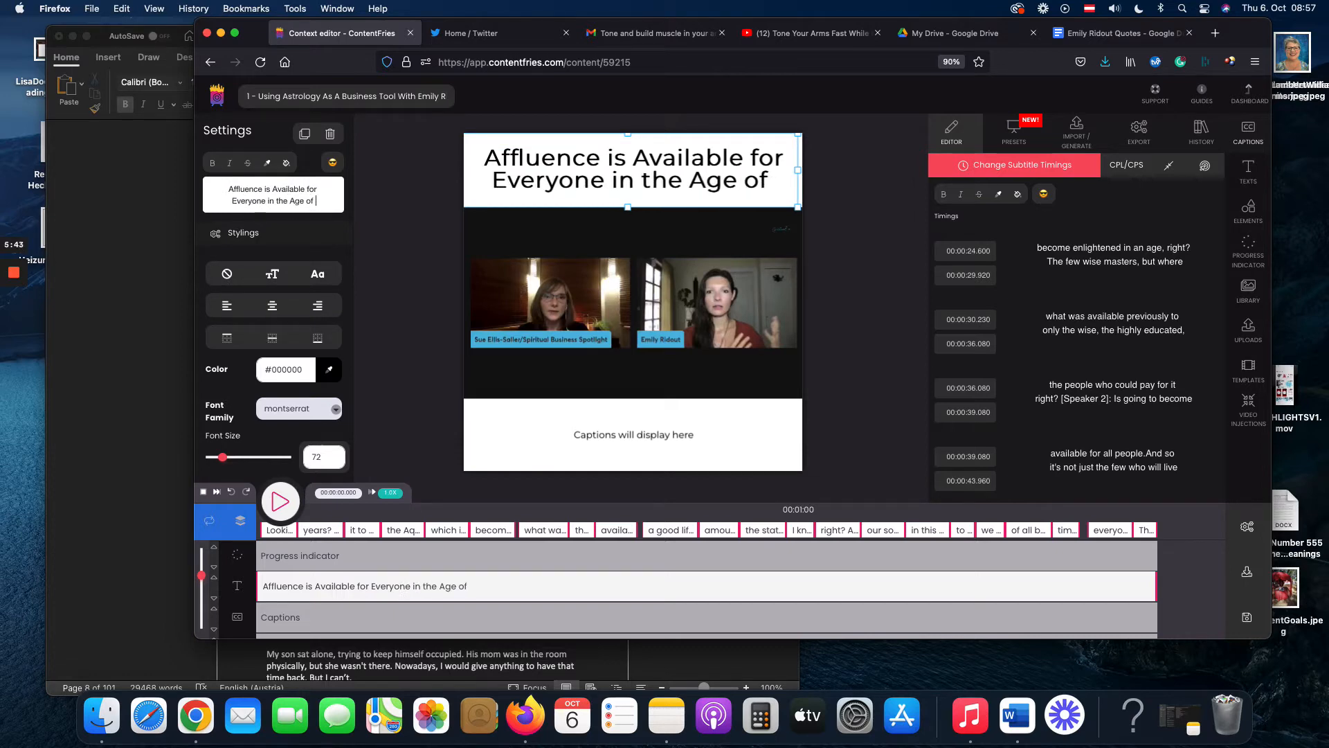
{"action": "type", "text": "Aquarius"}
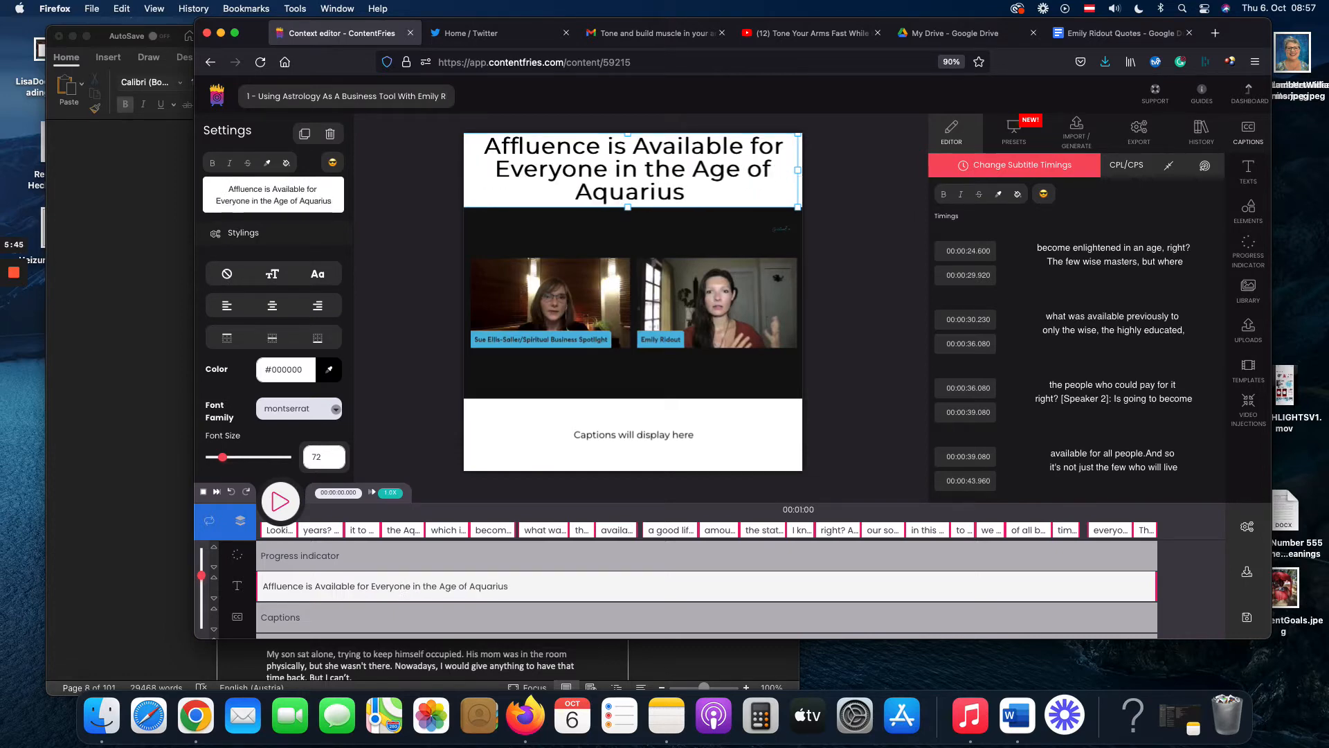
Step: Find the Comfortaa font in the fonts library and apply it to the headline
{"action": "left_click", "coordinate": [337, 409]}
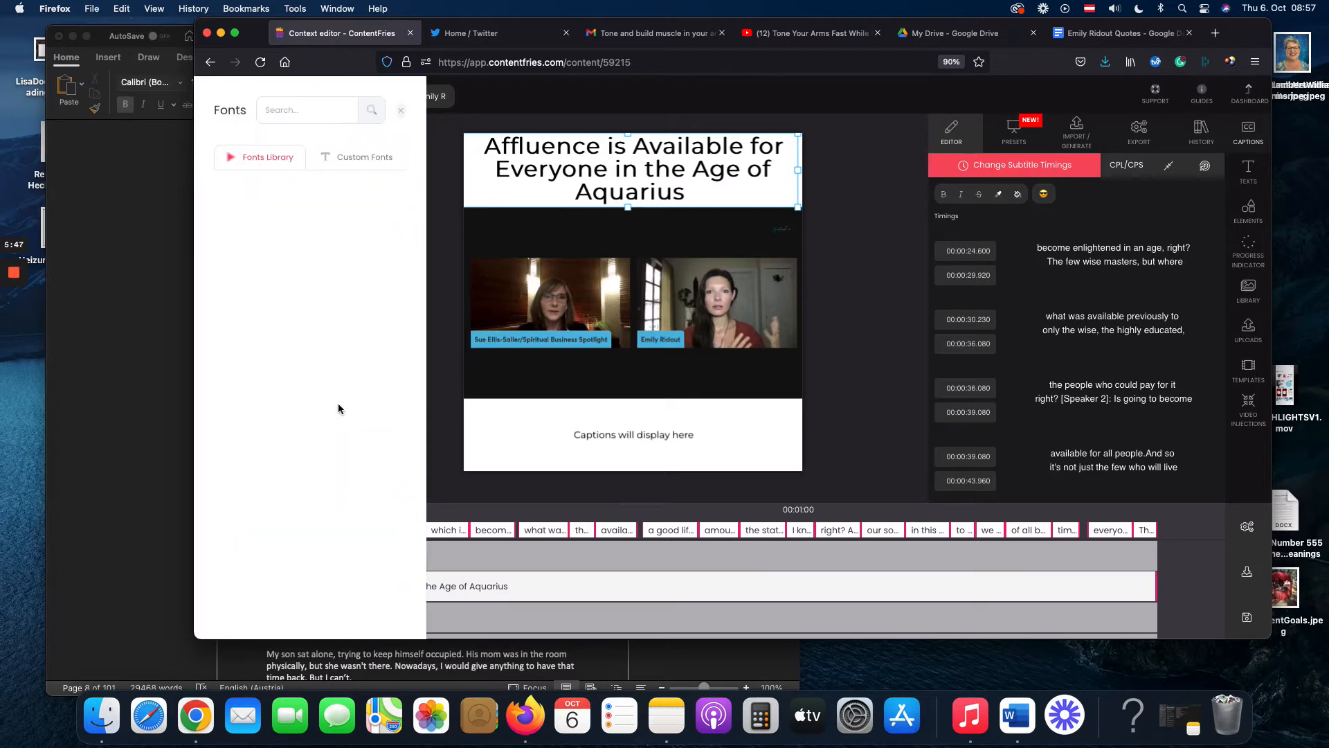
{"action": "left_click", "coordinate": [310, 115]}
{"action": "type", "text": "comf"}
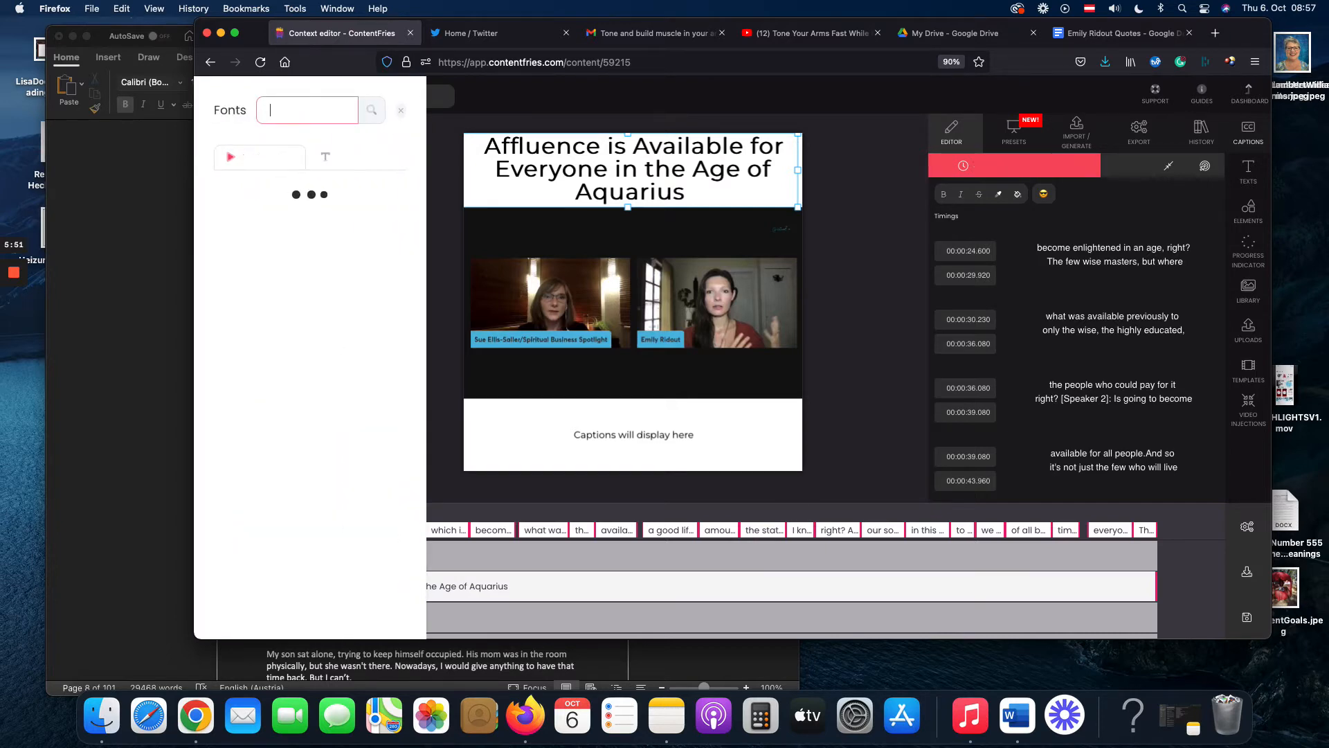
{"action": "left_click", "coordinate": [315, 190]}
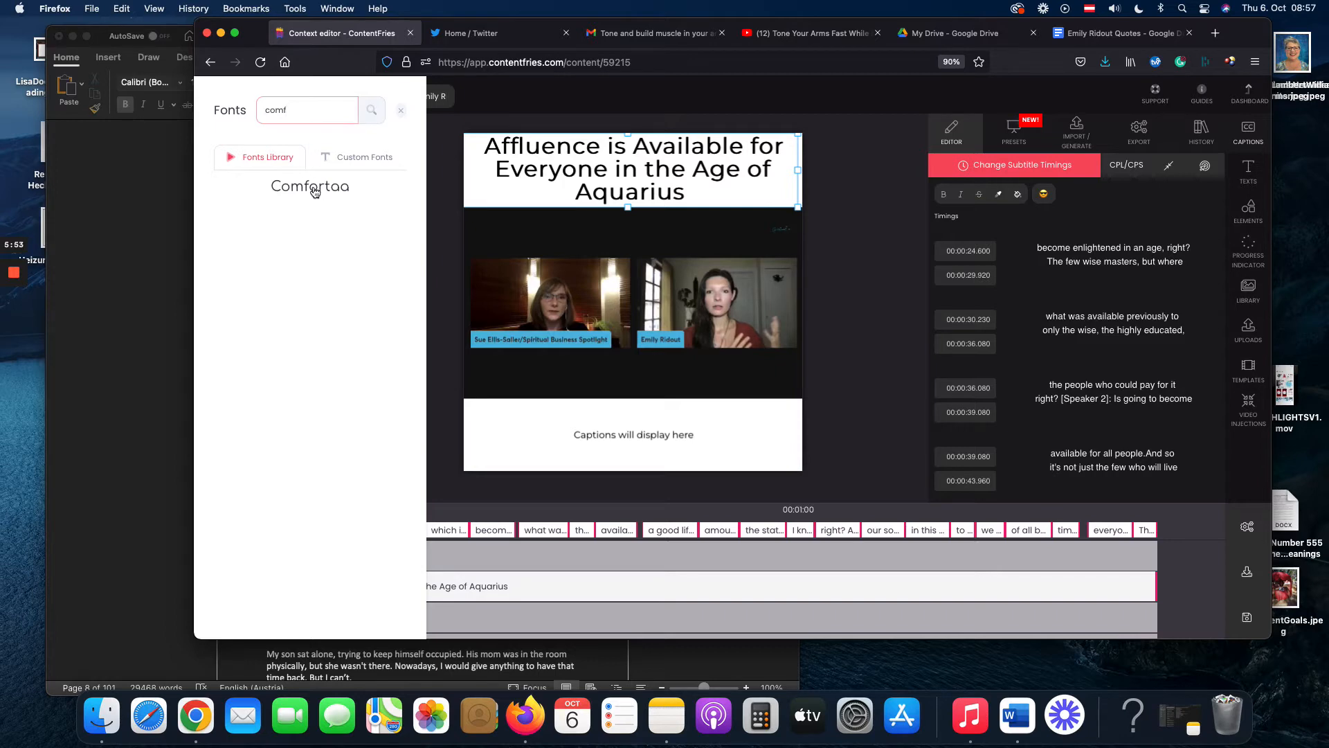
{"action": "left_click", "coordinate": [400, 110]}
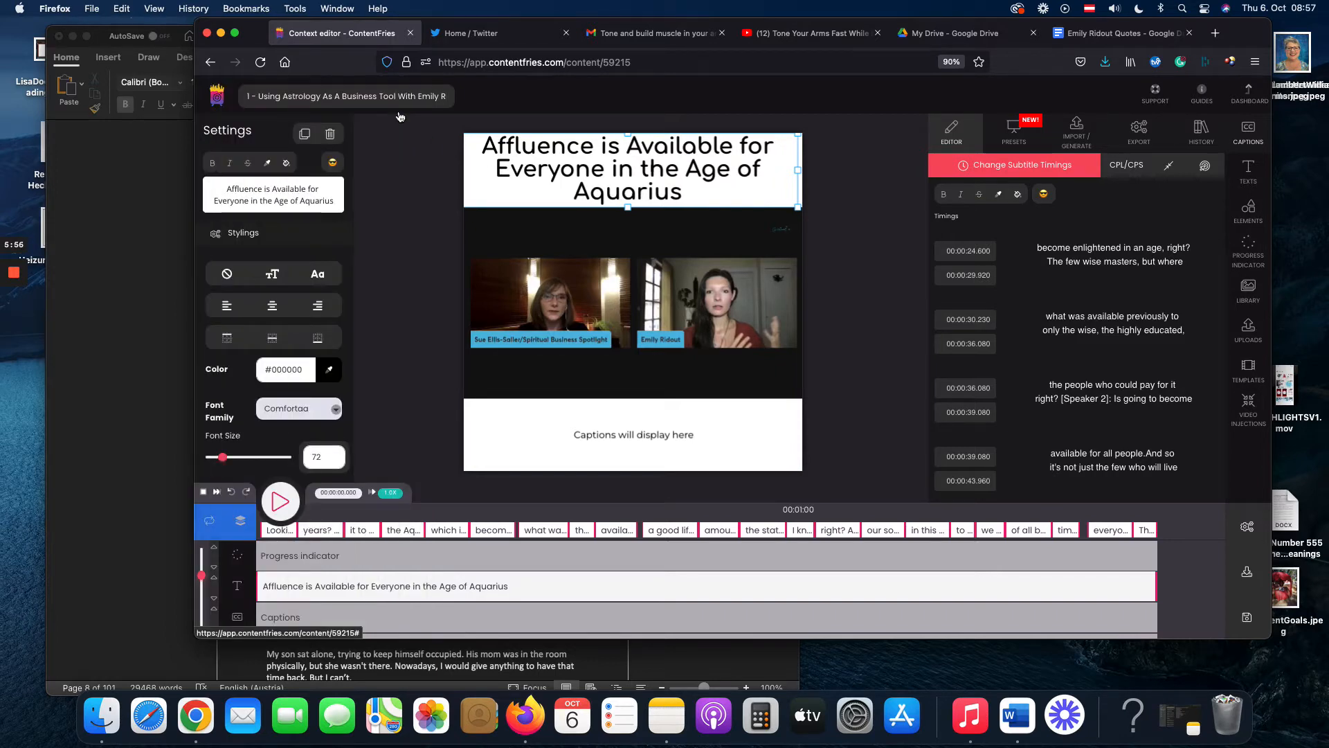
Step: Rename the content piece as "1 - Affluence in the Age of Aquarius"
{"action": "left_click", "coordinate": [363, 95]}
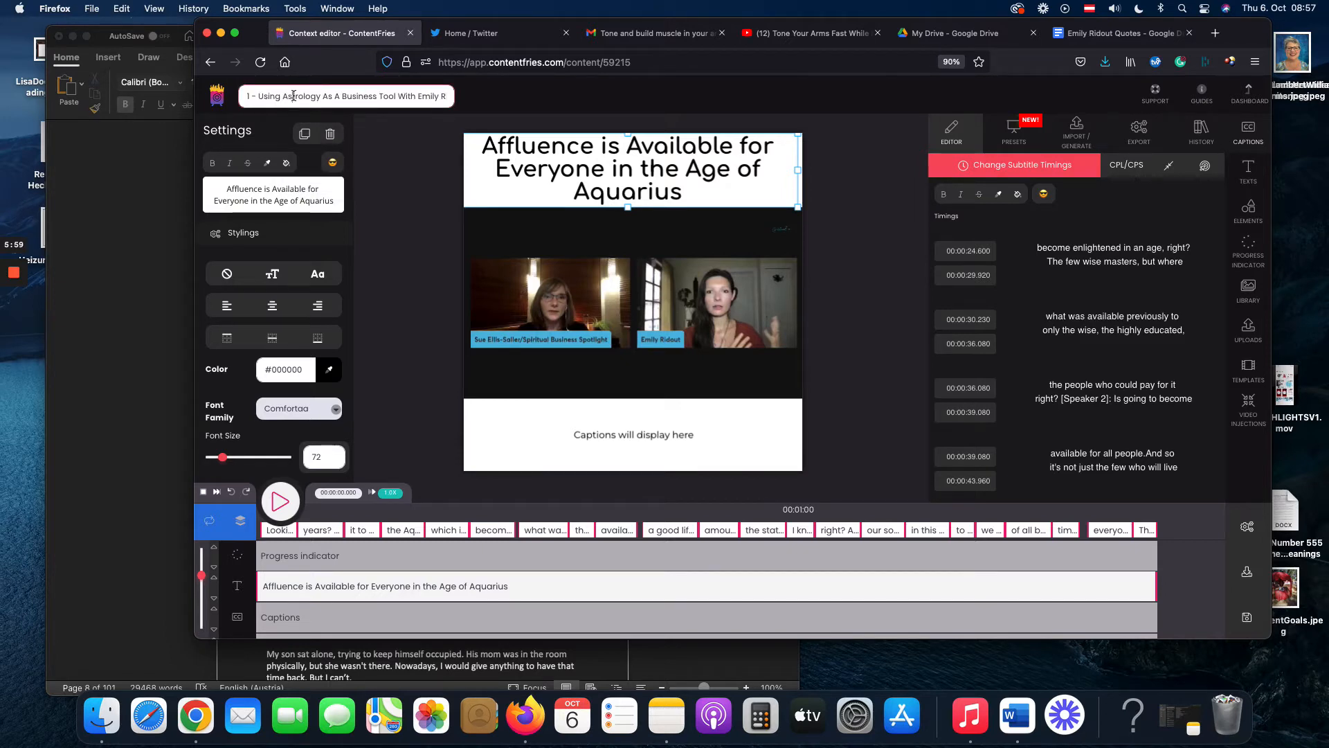
{"action": "left_click_drag", "start_coordinate": [257, 97], "coordinate": [470, 98]}
{"action": "type", "text": "1 - Affl"}
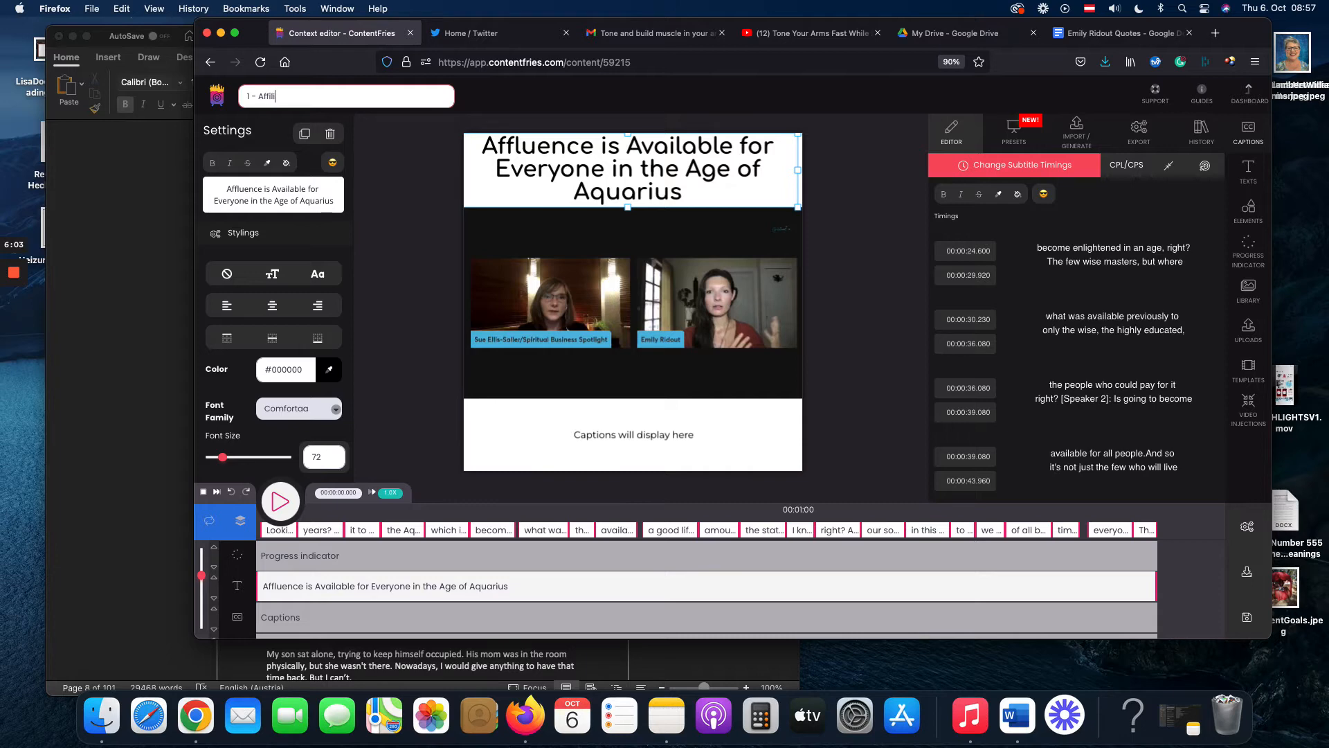
{"action": "type", "text": "uence in the Age of Au"}
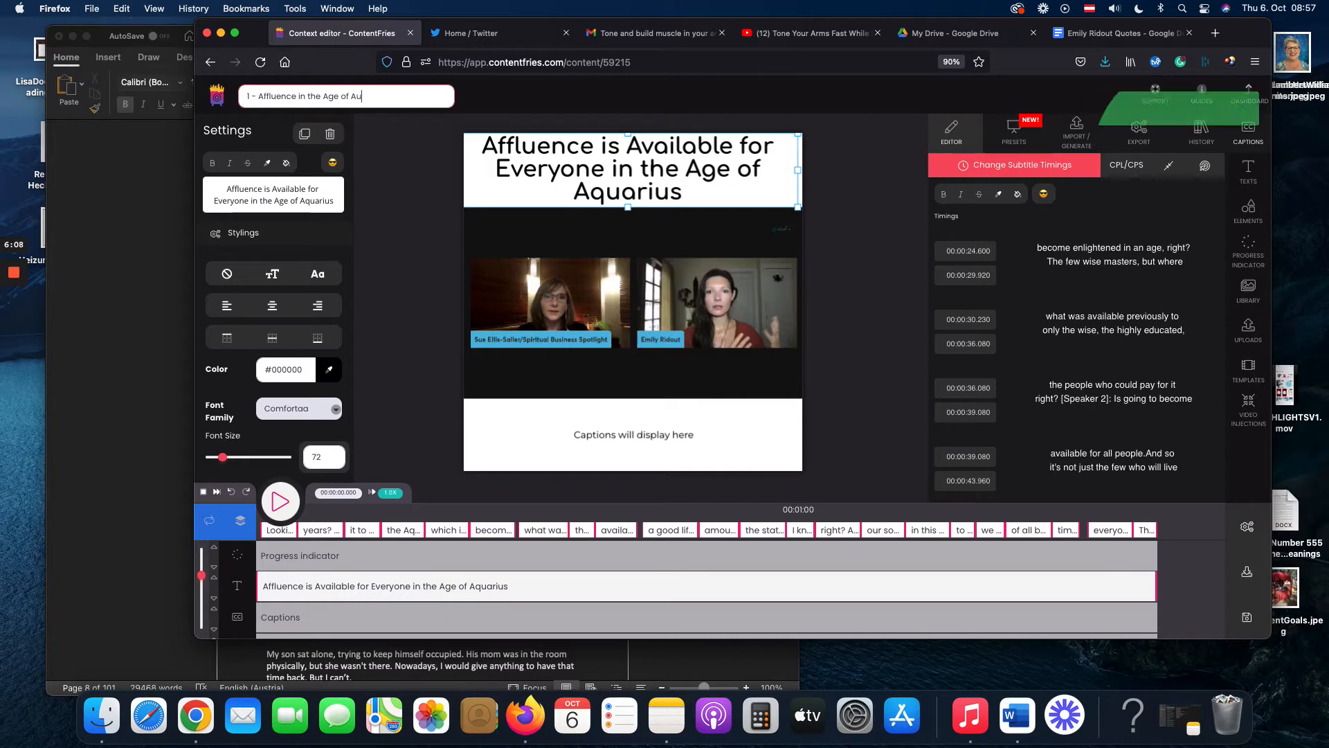
{"action": "key", "text": "BackSpace"}
{"action": "type", "text": "quarius"}
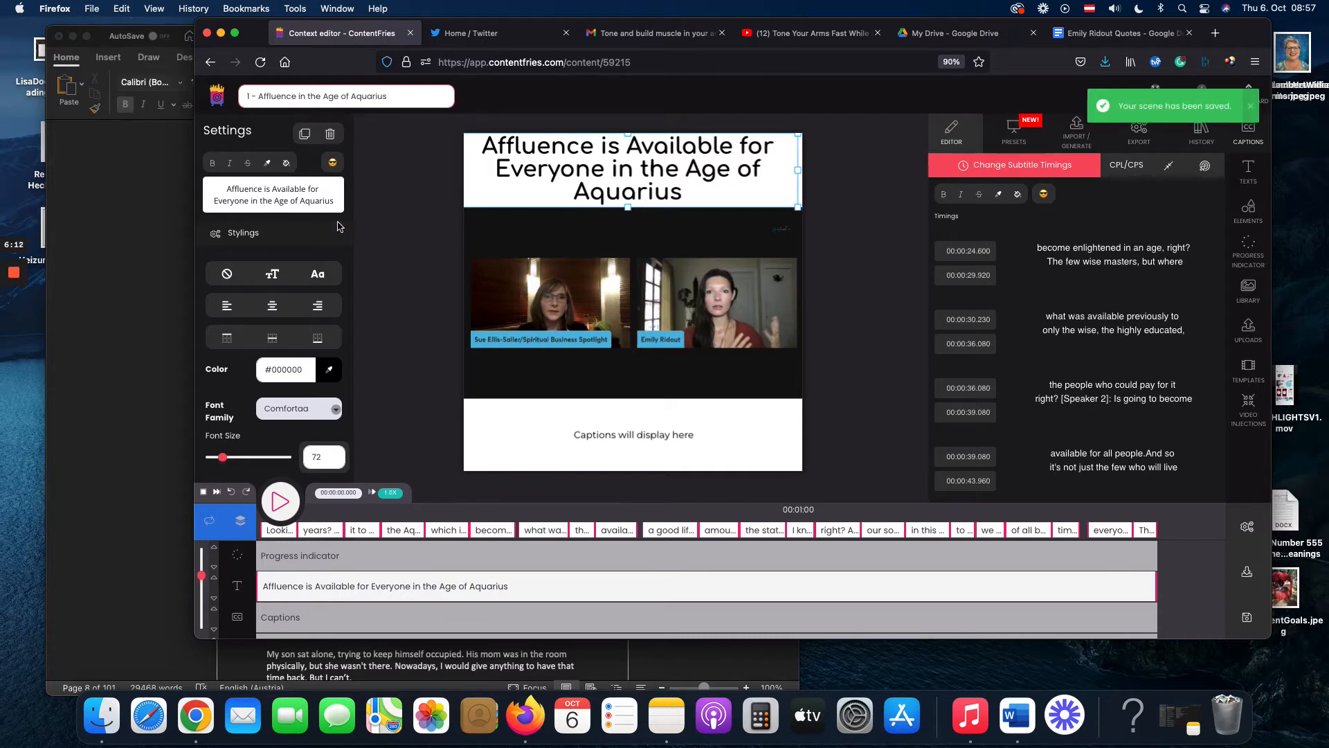
Step: Reduce the headline's font size to 50
{"action": "scroll", "coordinate": [320, 370], "scroll_direction": "down", "scroll_amount": 2}
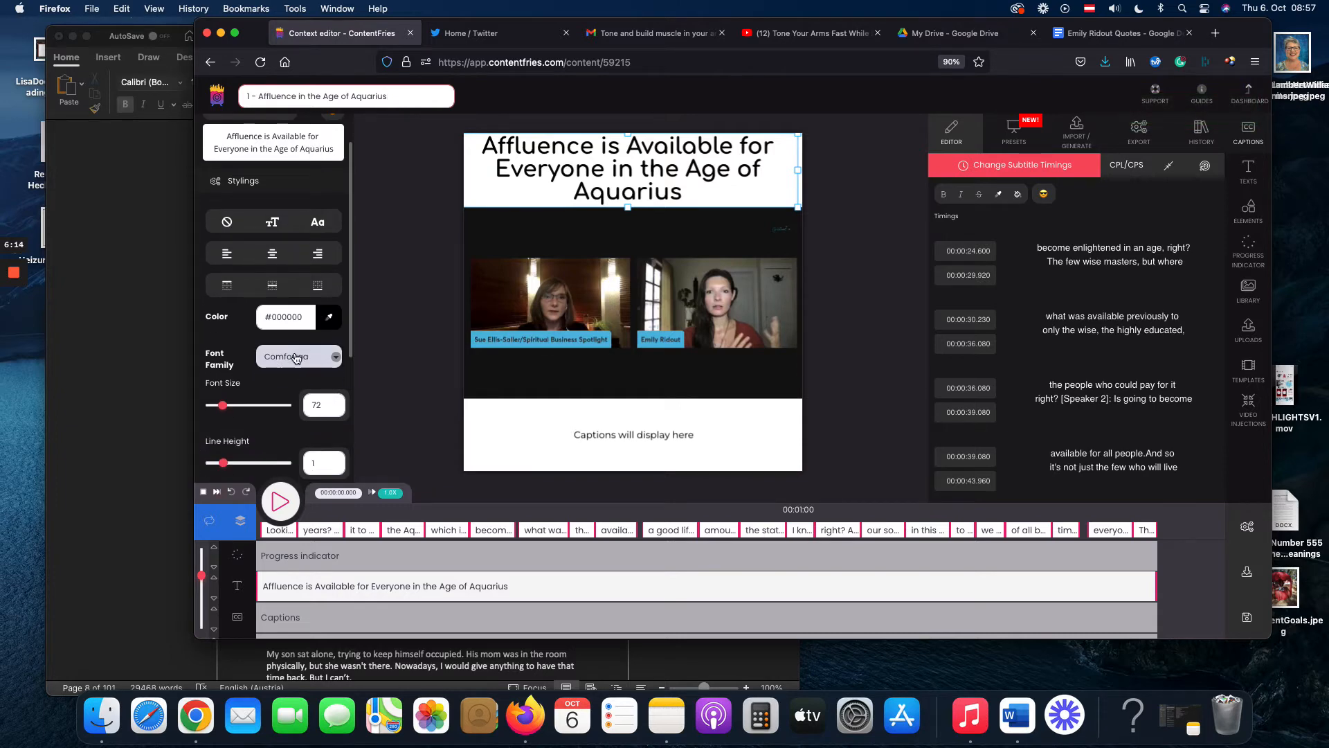
{"action": "left_click", "coordinate": [222, 407]}
{"action": "left_click_drag", "start_coordinate": [221, 408], "coordinate": [219, 409]}
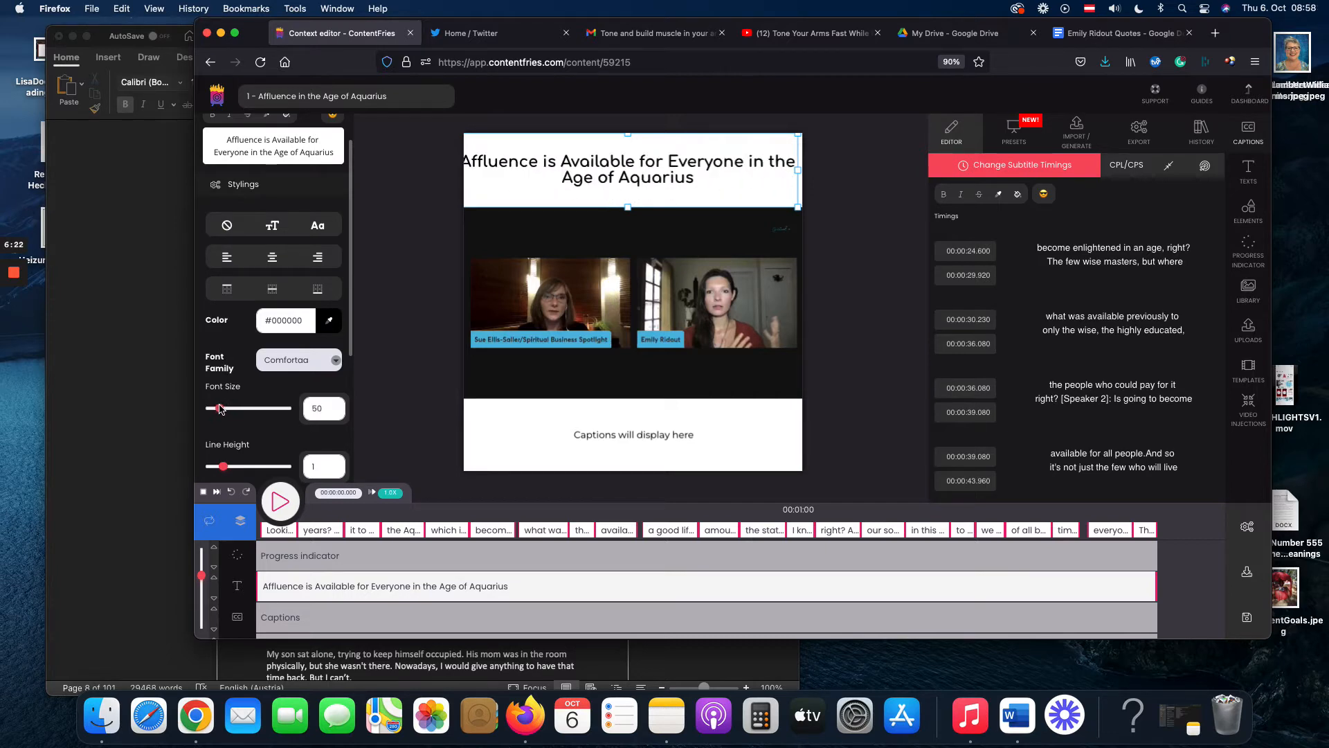
{"action": "scroll", "coordinate": [220, 409], "scroll_direction": "up", "scroll_amount": 1}
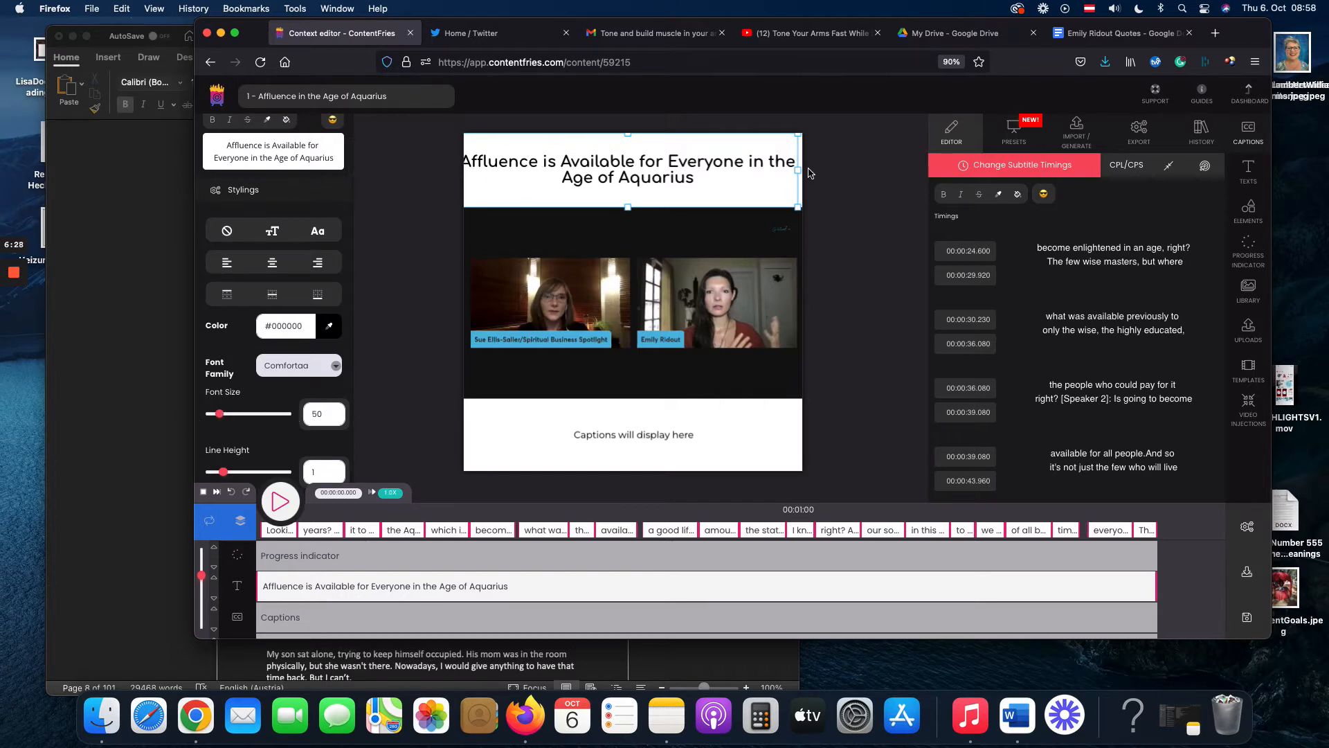
Step: Center the headline text box in the white band above the video and set its font size to 40
{"action": "left_click_drag", "start_coordinate": [798, 170], "coordinate": [380, 202]}
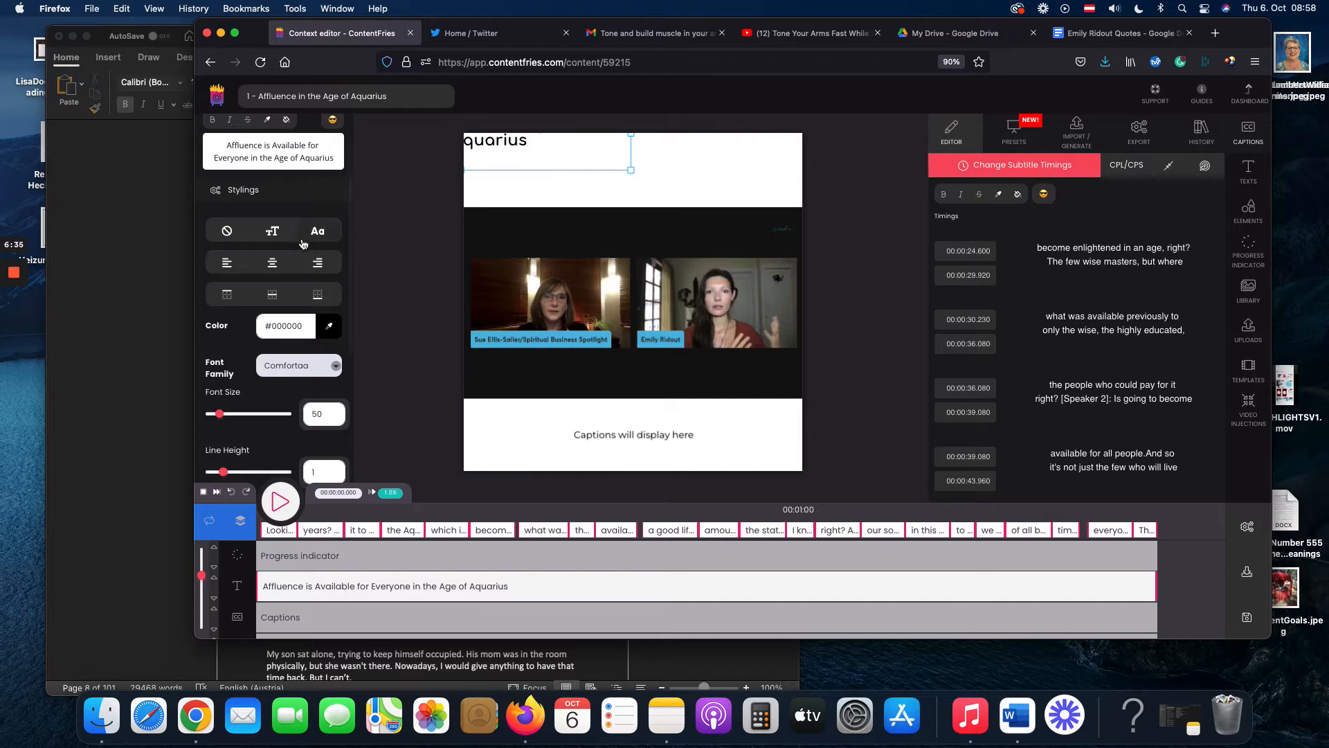
{"action": "left_click_drag", "start_coordinate": [551, 139], "coordinate": [717, 187]}
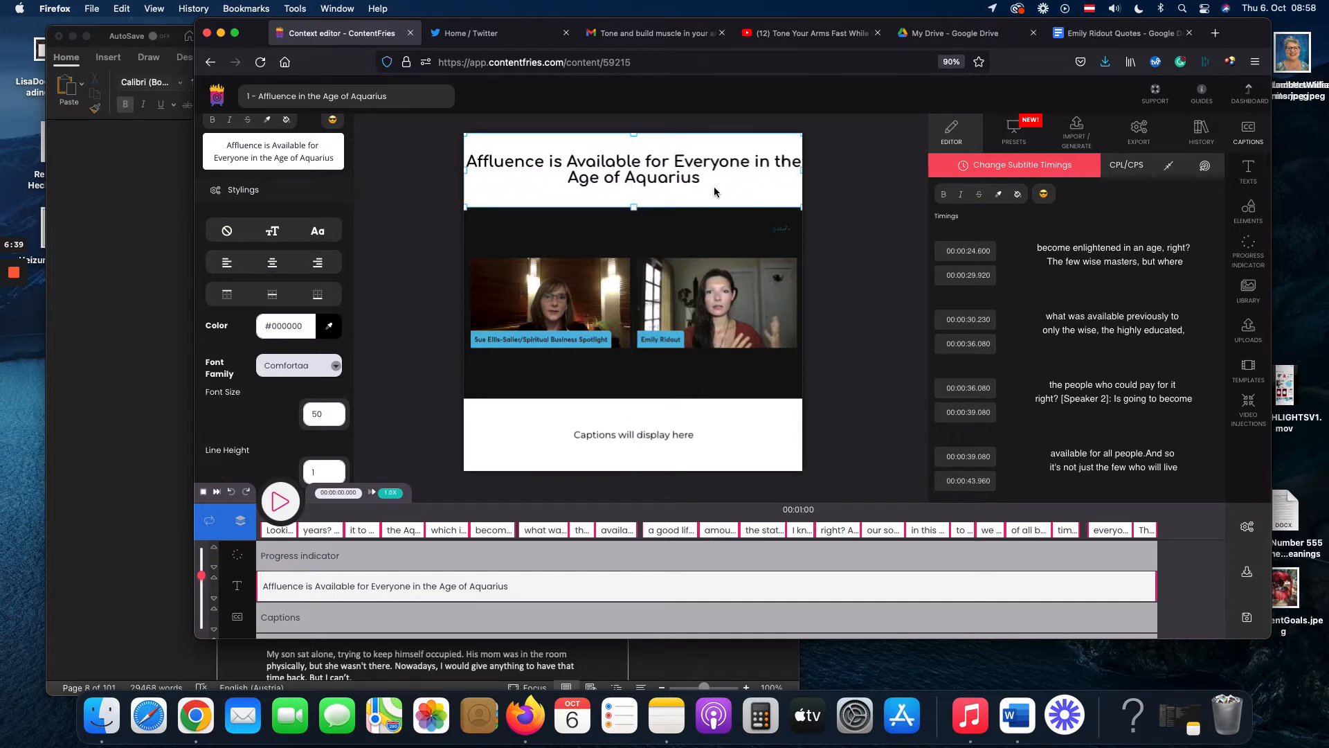
{"action": "left_click", "coordinate": [272, 146]}
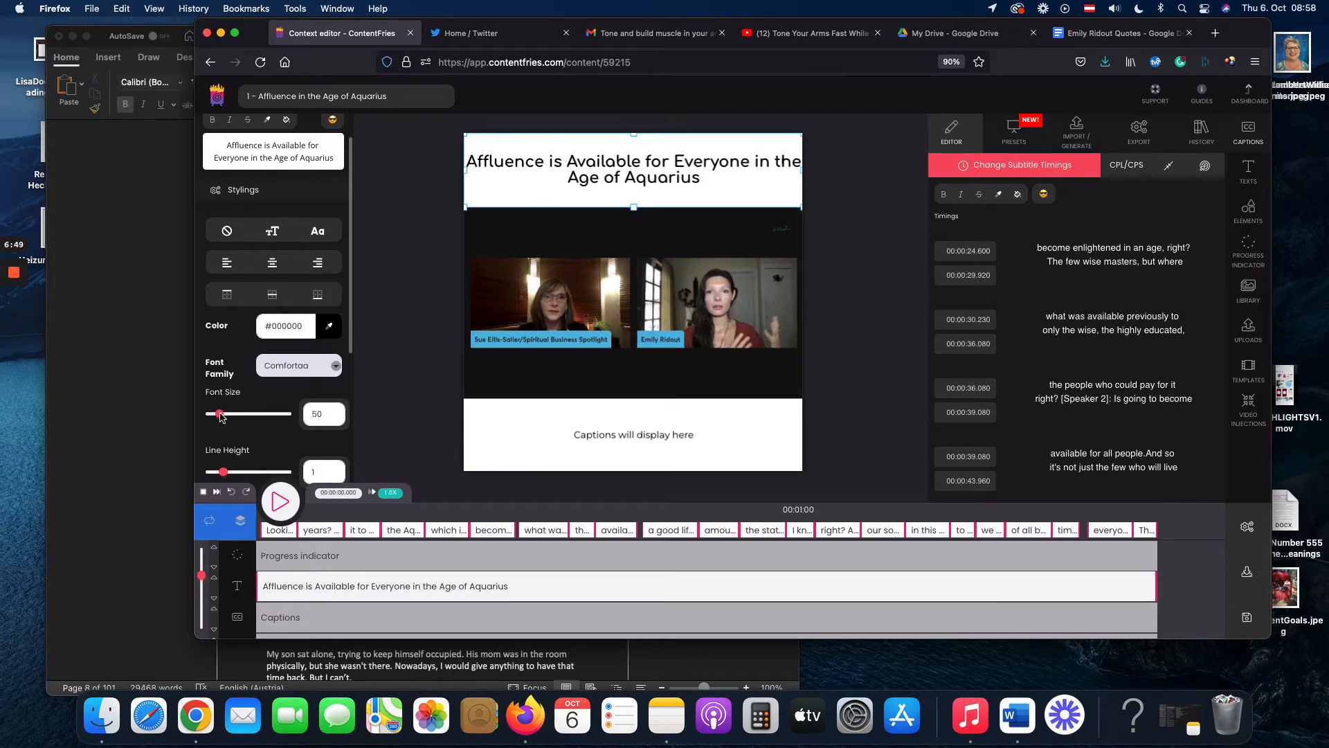
{"action": "double_click", "coordinate": [326, 413]}
{"action": "type", "text": "40"}
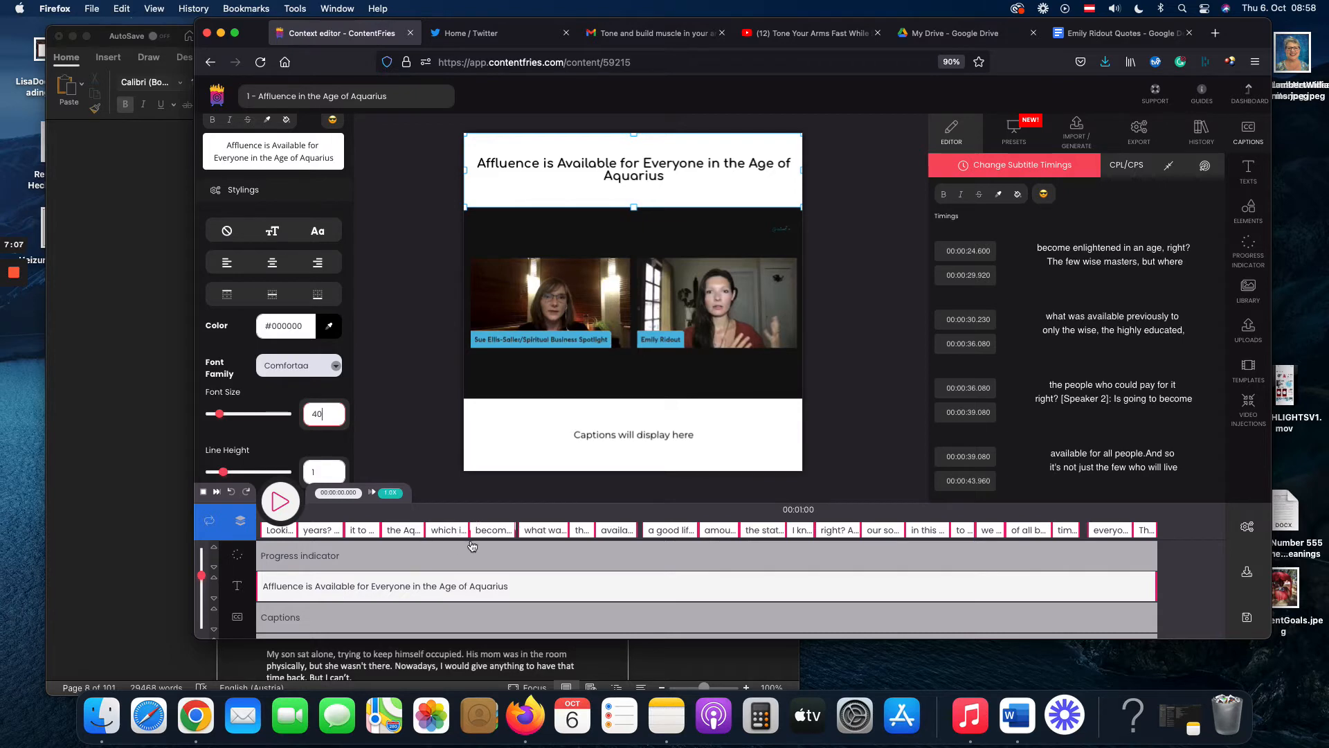
Step: Change the progress indicator's color to the cyan swatch #00BCD4
{"action": "left_click", "coordinate": [232, 557]}
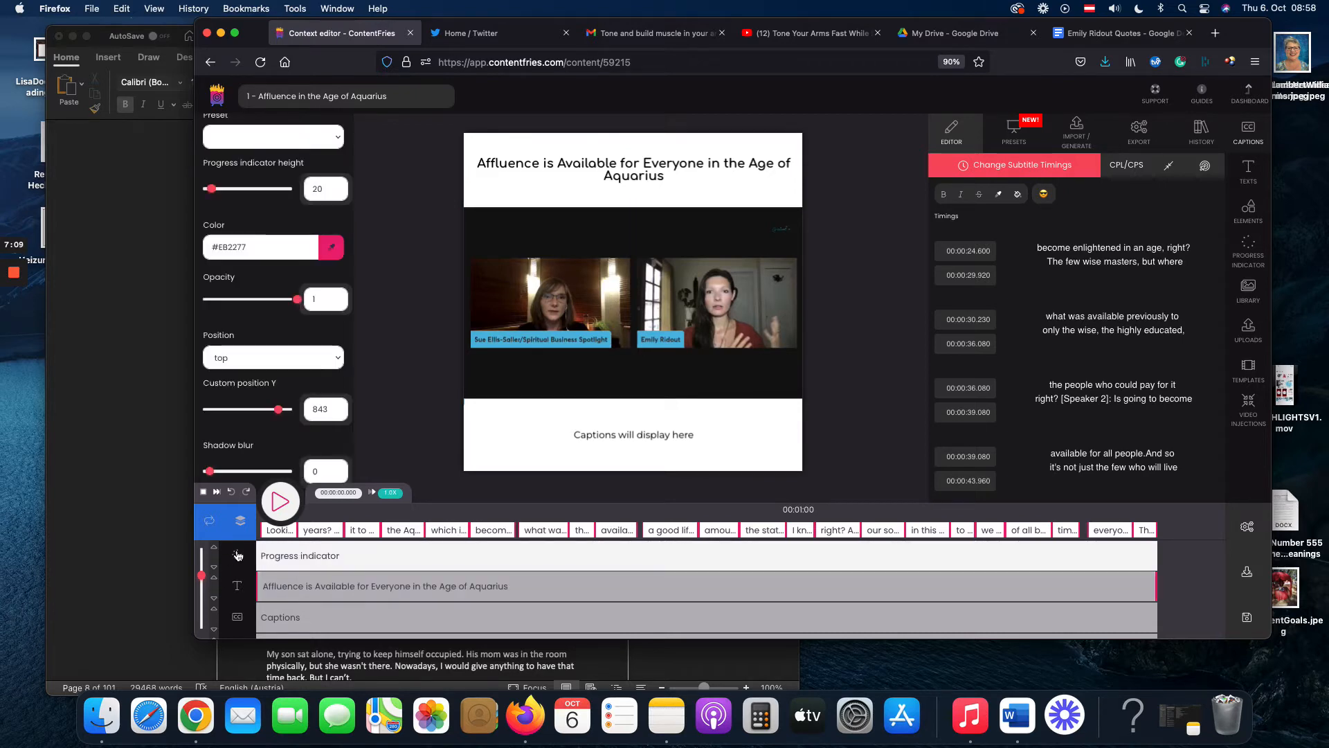
{"action": "left_click", "coordinate": [330, 248]}
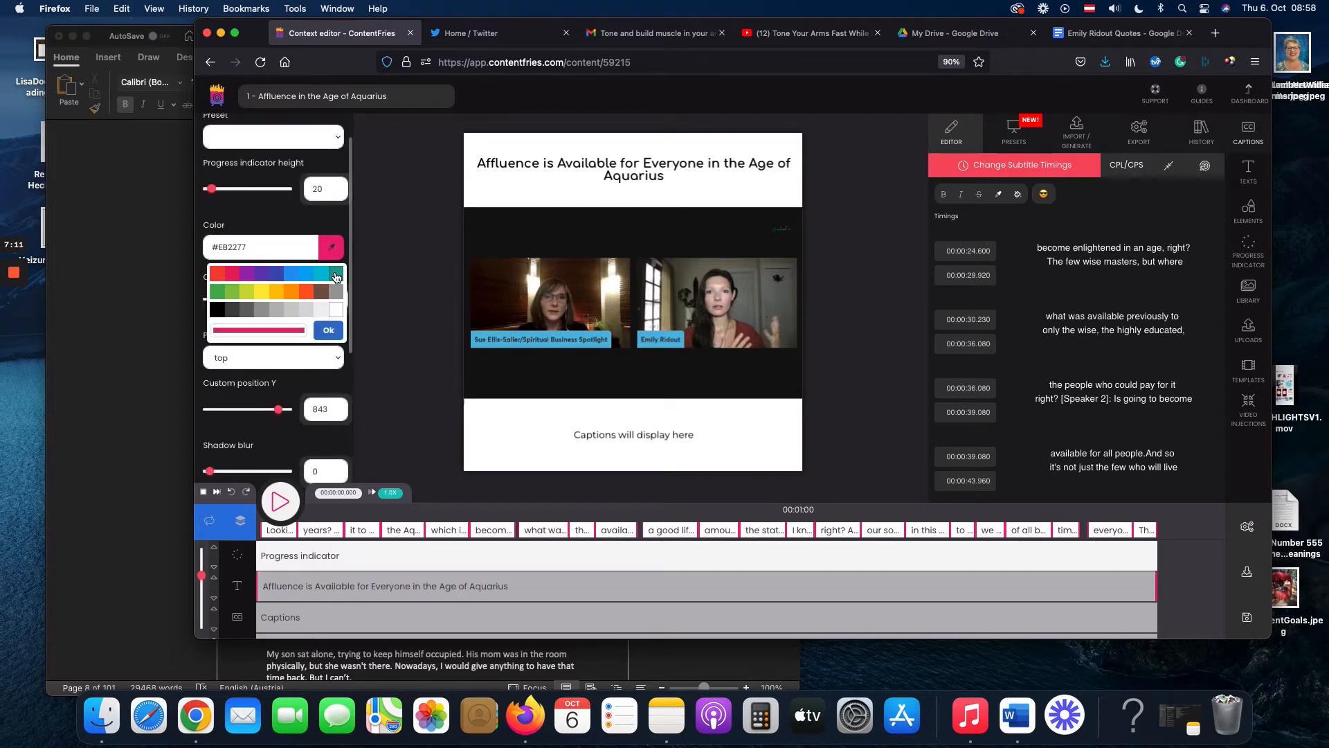
{"action": "left_click", "coordinate": [335, 275]}
{"action": "left_click", "coordinate": [331, 235]}
{"action": "left_click", "coordinate": [322, 277]}
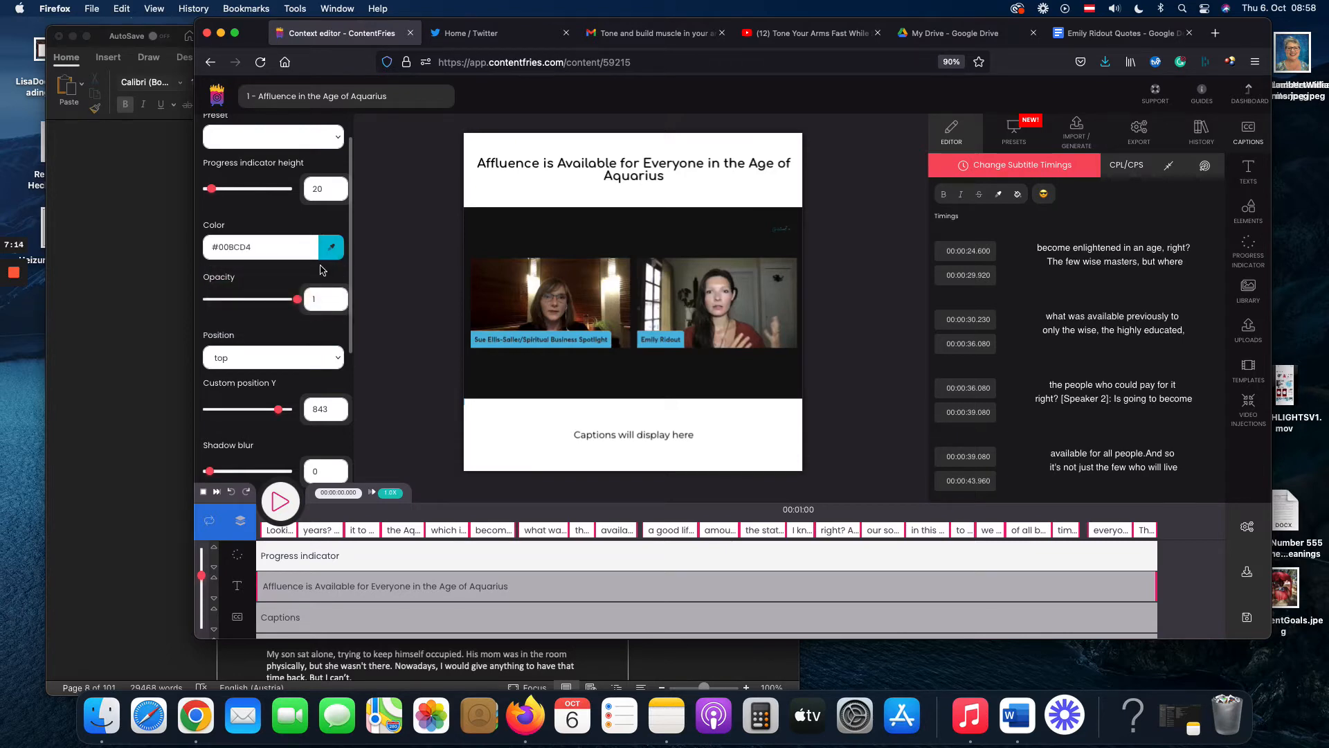
Step: Review the styling settings of the progress indicator, headline and captions layers, including the captions' font library
{"action": "left_click_drag", "start_coordinate": [252, 247], "coordinate": [200, 247]}
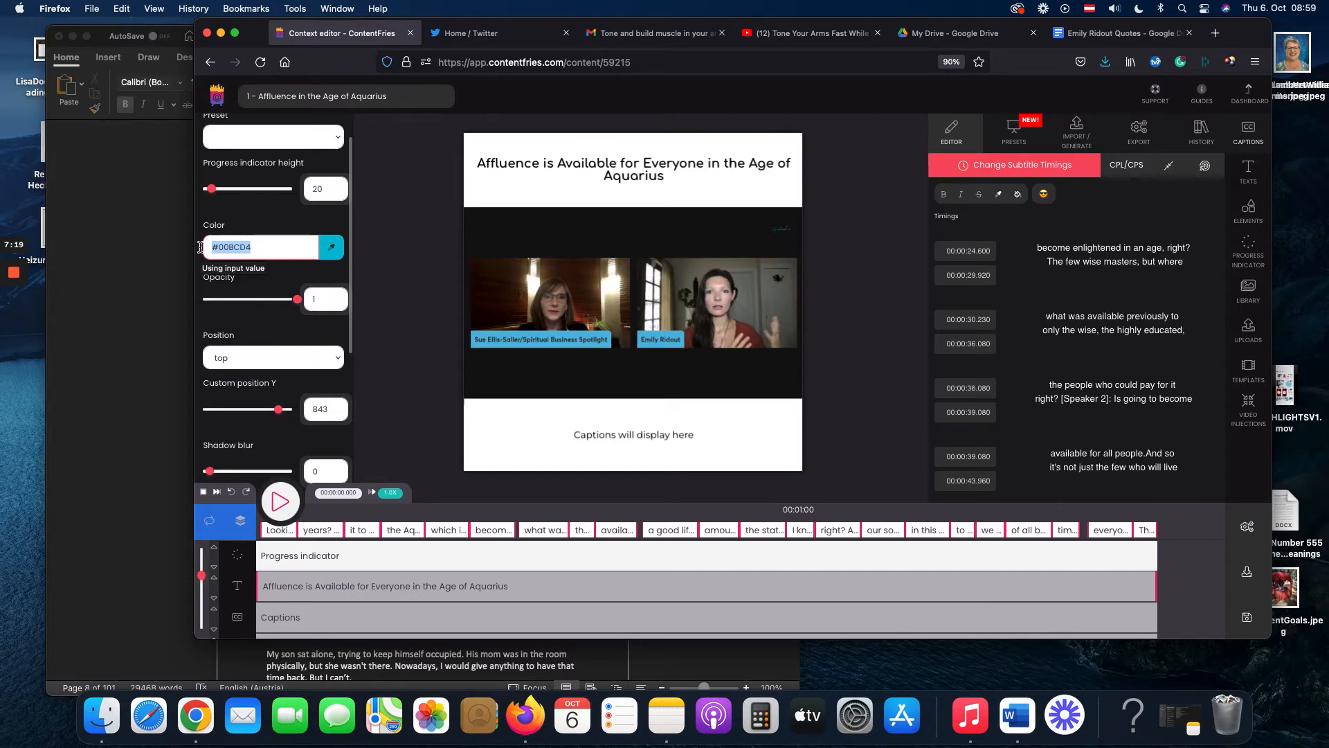
{"action": "left_click", "coordinate": [576, 174]}
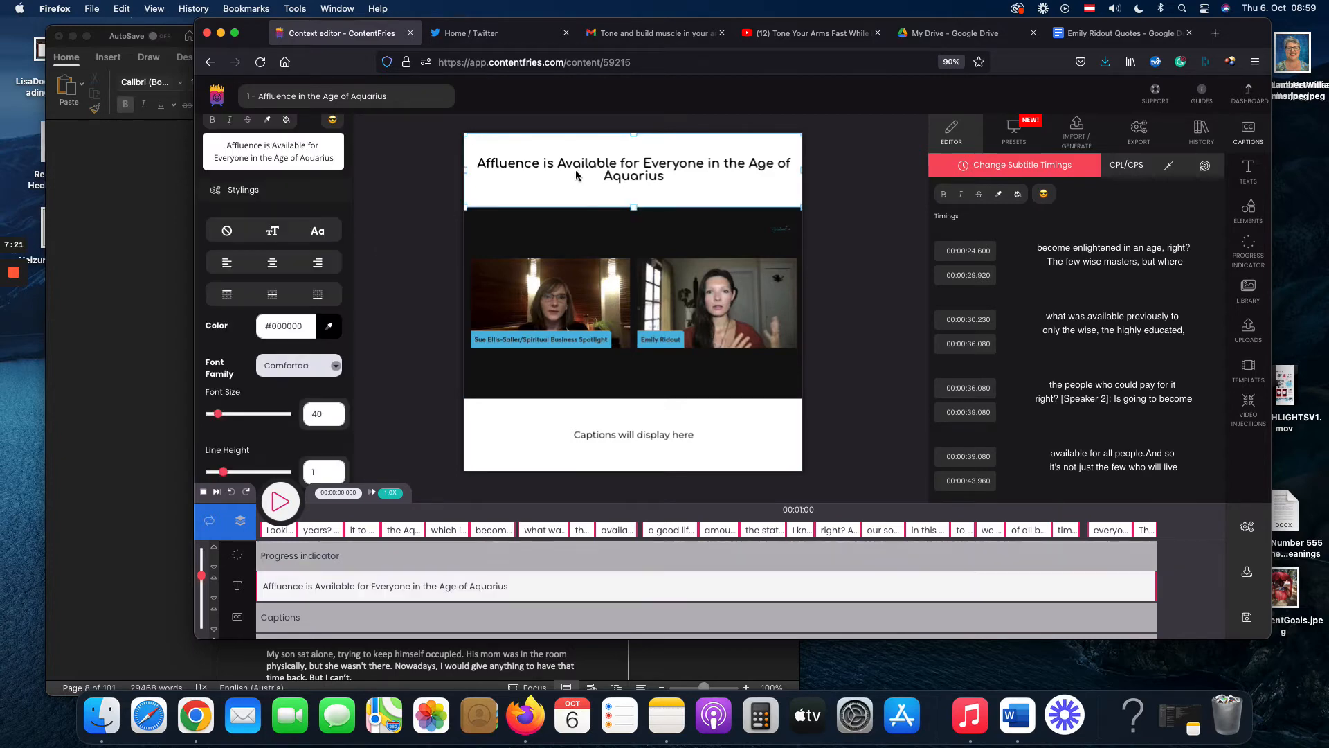
{"action": "left_click", "coordinate": [281, 555]}
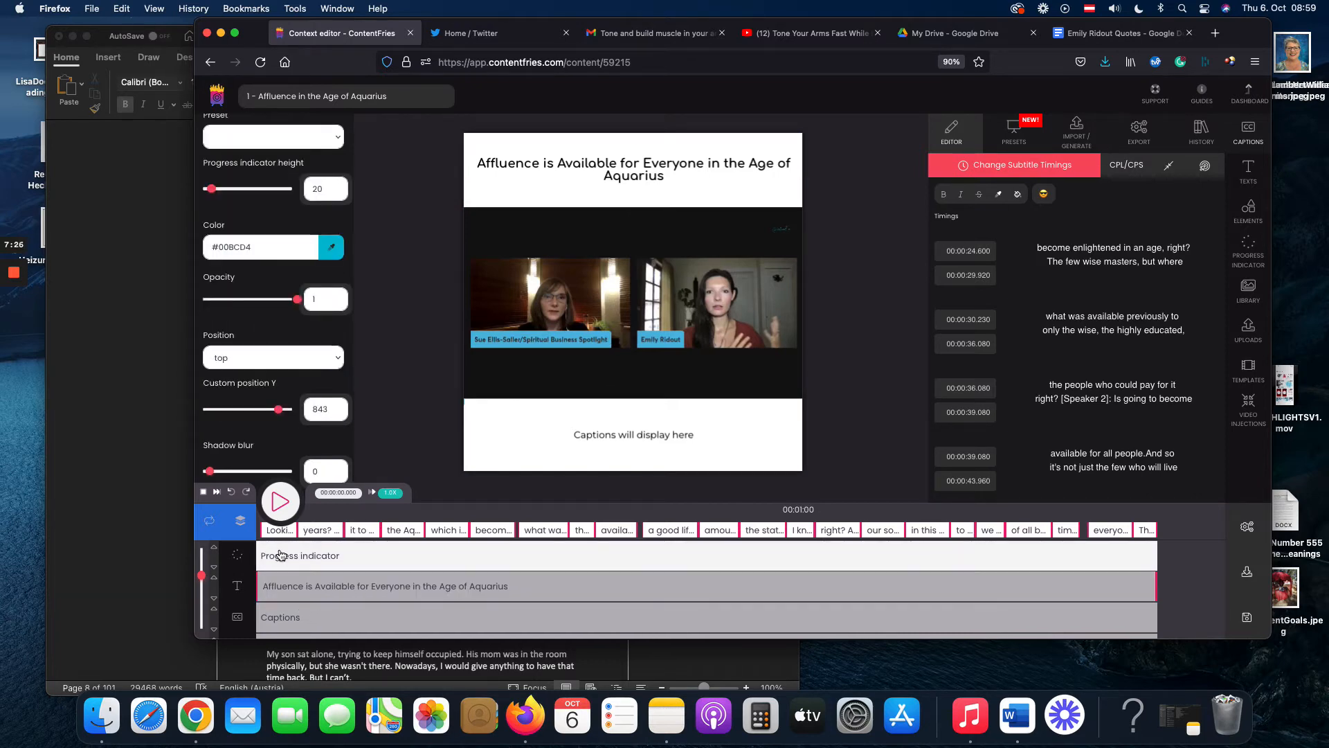
{"action": "left_click", "coordinate": [288, 585]}
{"action": "scroll", "coordinate": [291, 585], "scroll_direction": "down", "scroll_amount": 2}
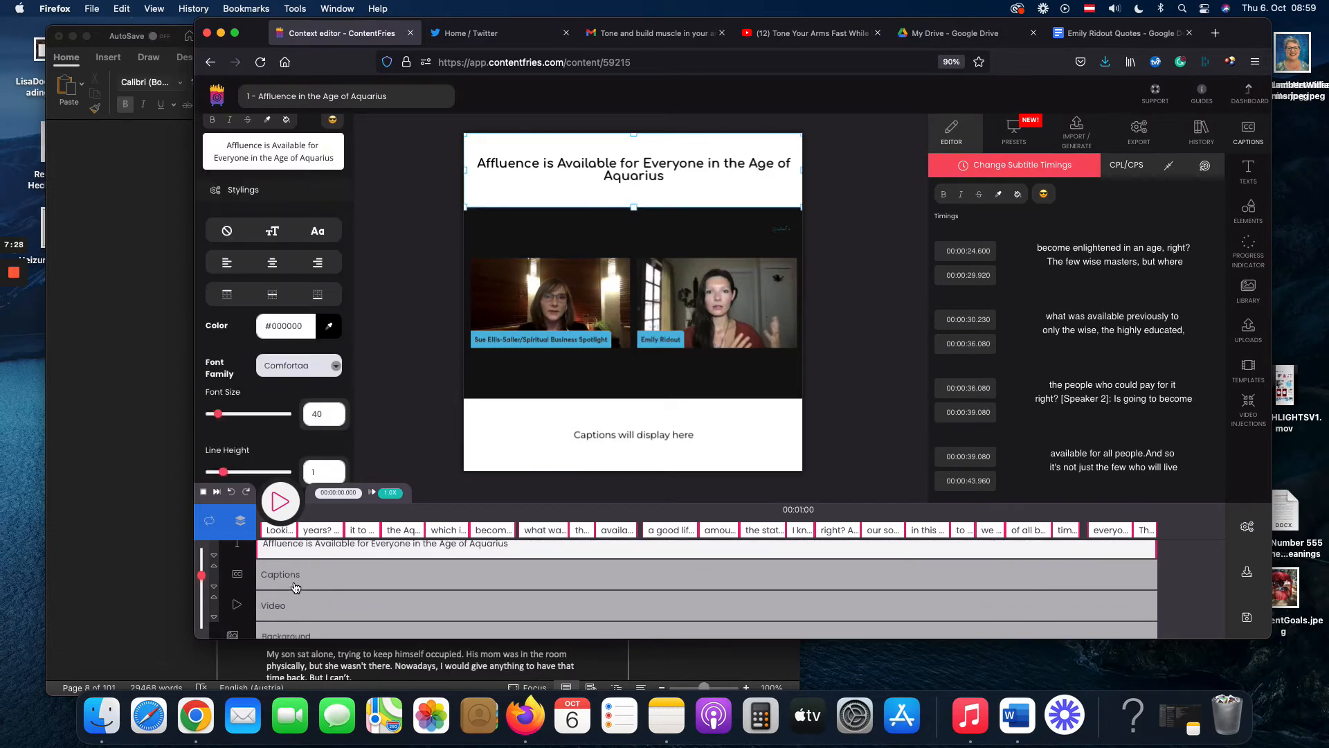
{"action": "left_click", "coordinate": [296, 587]}
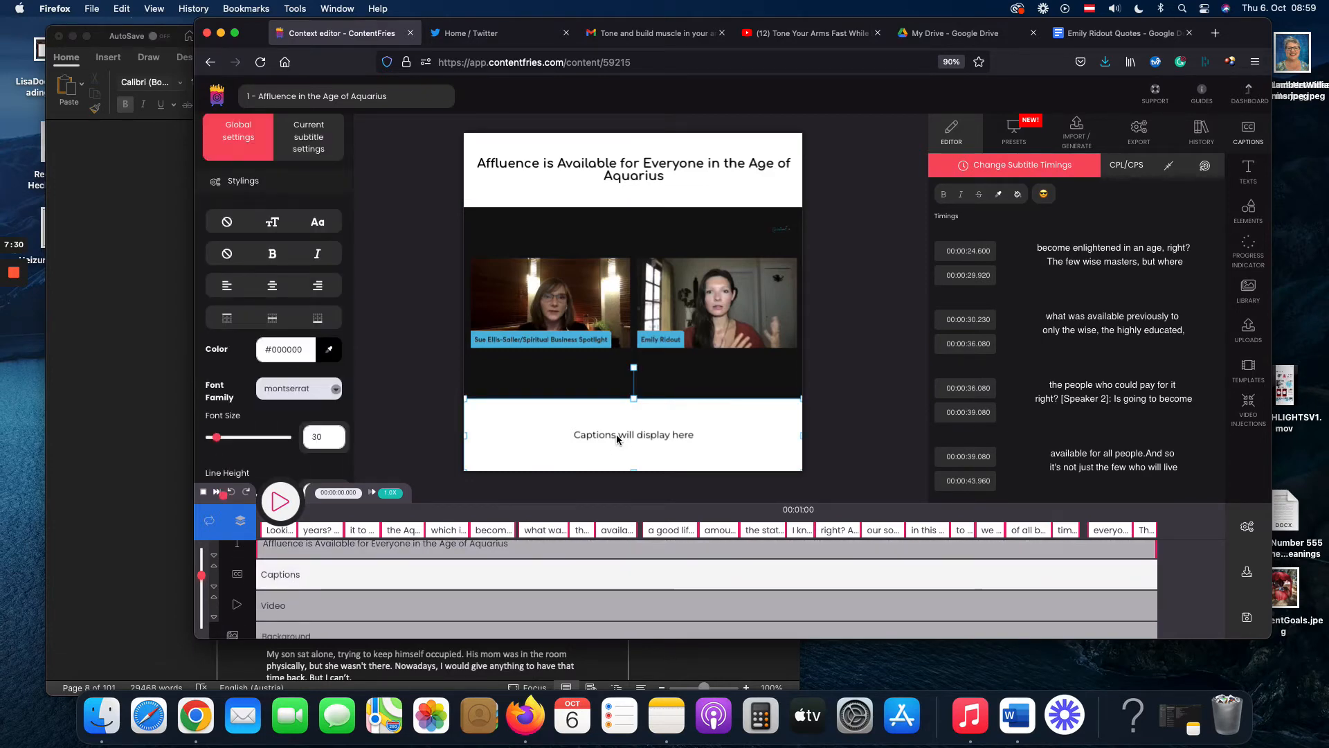
{"action": "left_click", "coordinate": [331, 391]}
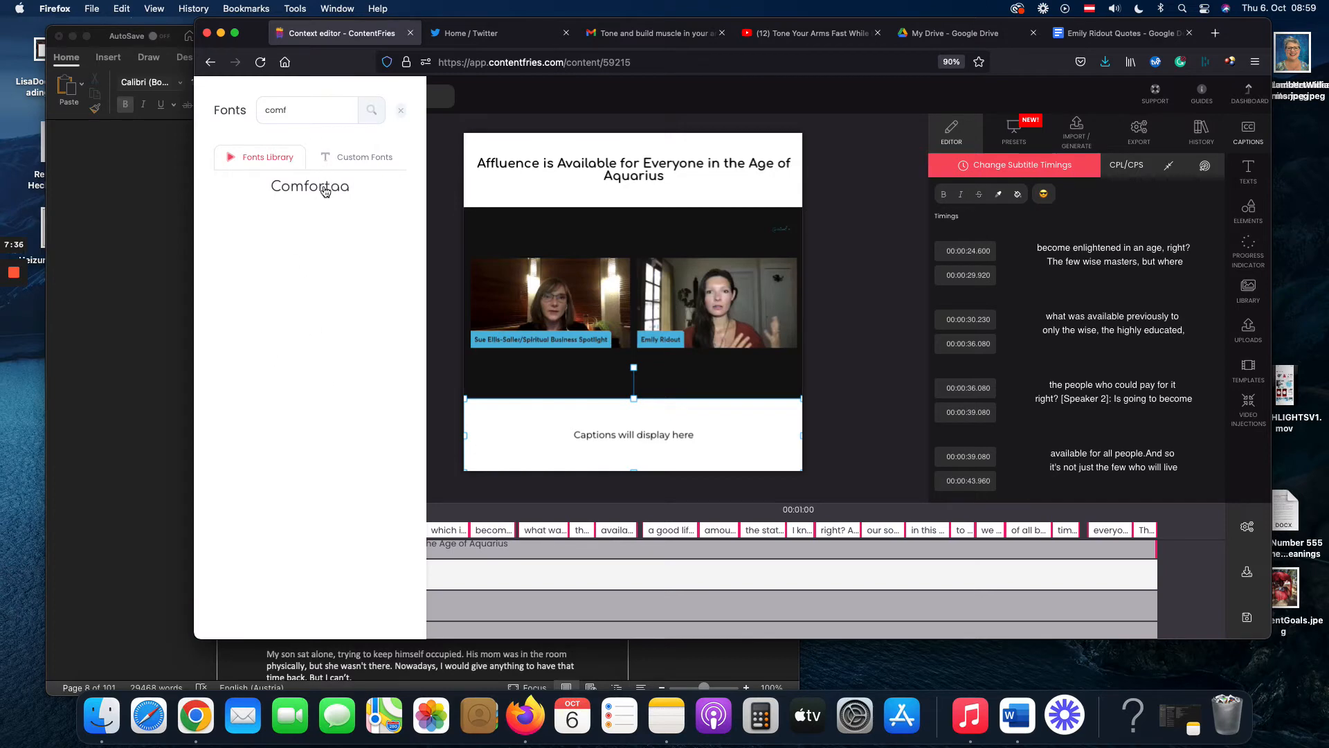
{"action": "left_click", "coordinate": [400, 110]}
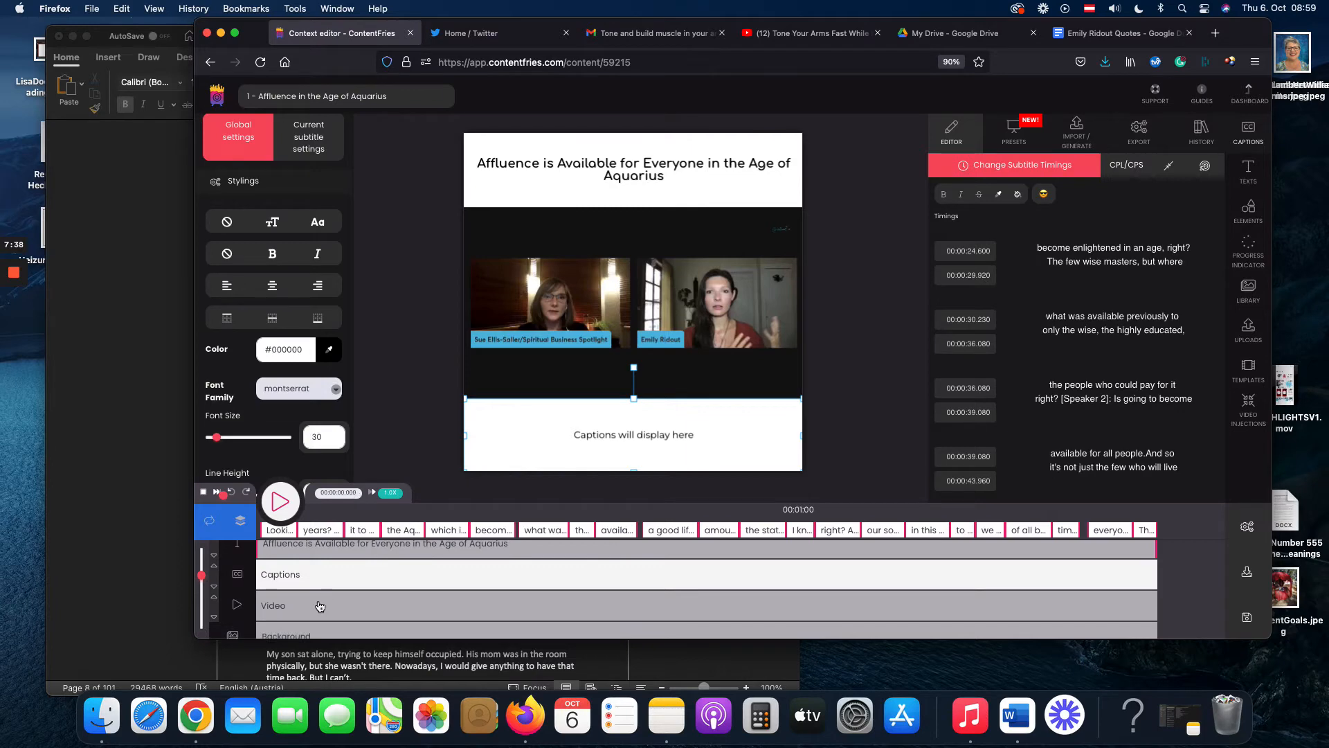
Step: Examine the background layer's settings and its available background types
{"action": "scroll", "coordinate": [320, 606], "scroll_direction": "down", "scroll_amount": 2}
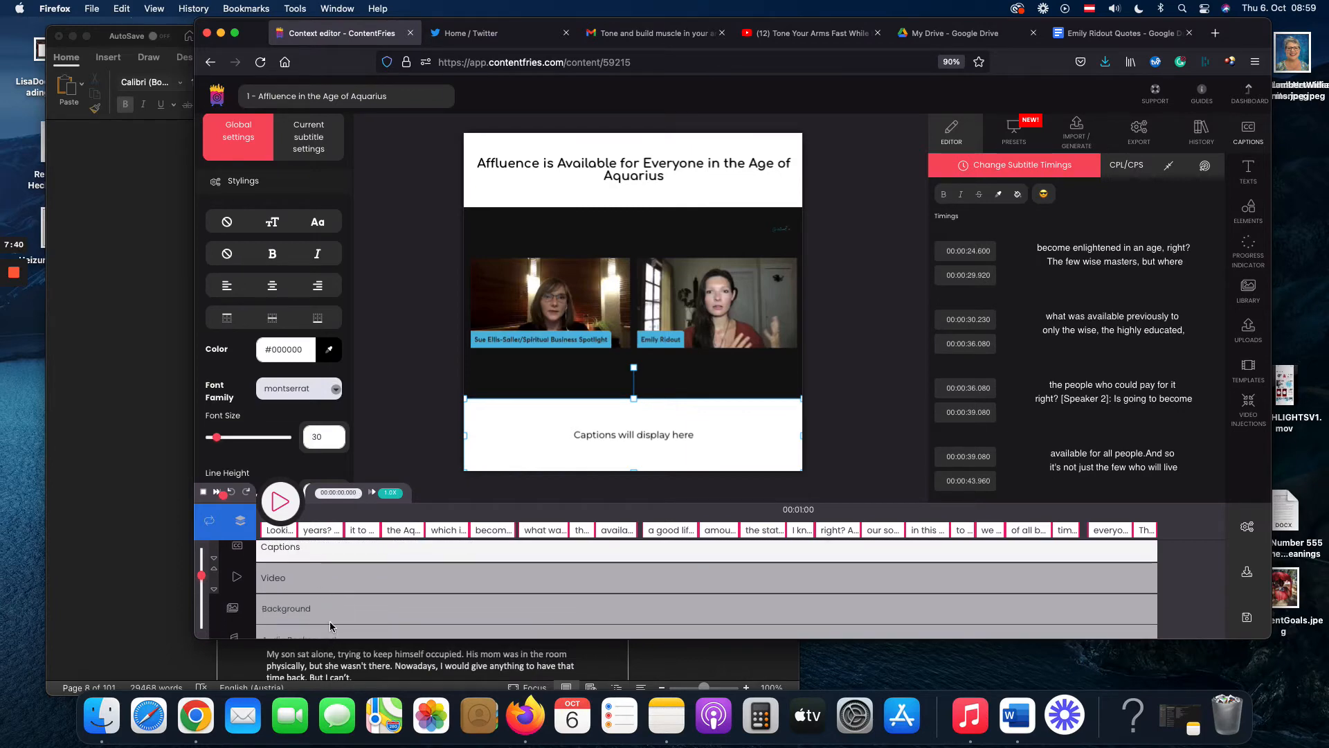
{"action": "scroll", "coordinate": [330, 622], "scroll_direction": "down", "scroll_amount": 1}
{"action": "left_click", "coordinate": [335, 594]}
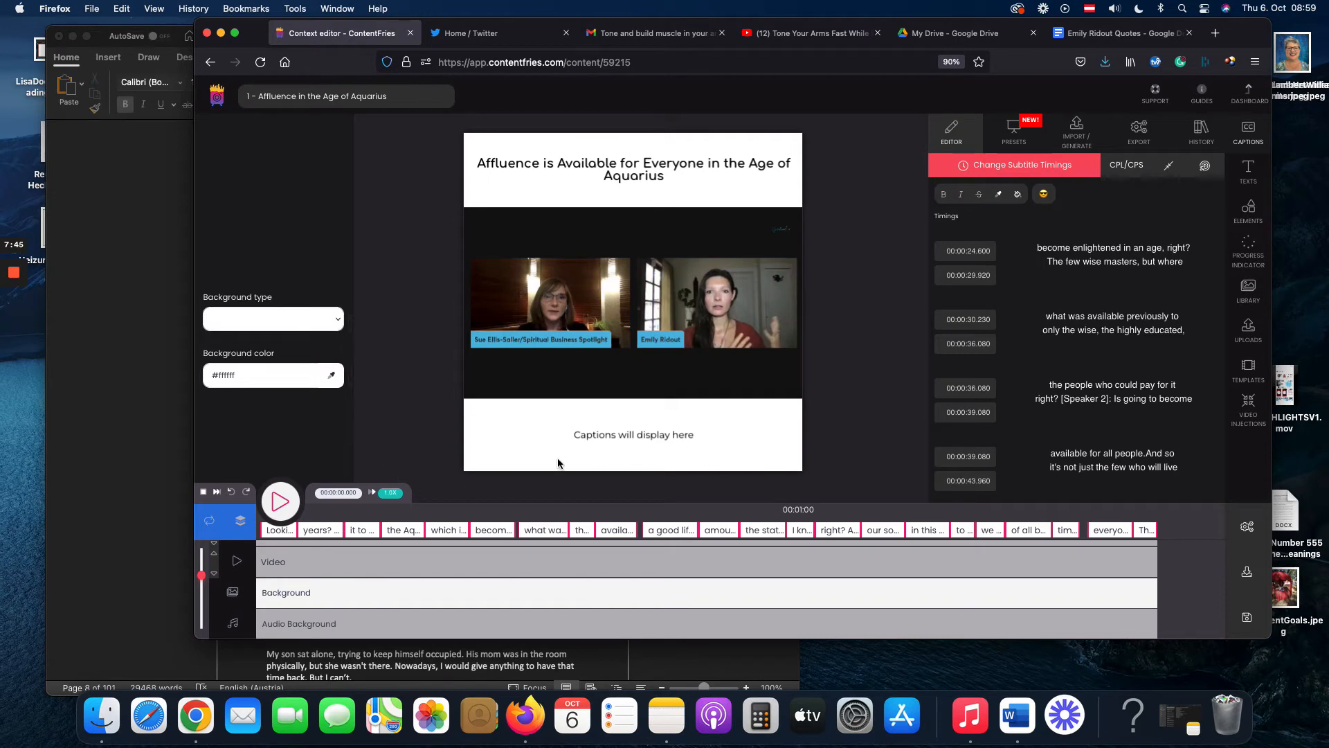
{"action": "left_click", "coordinate": [311, 324]}
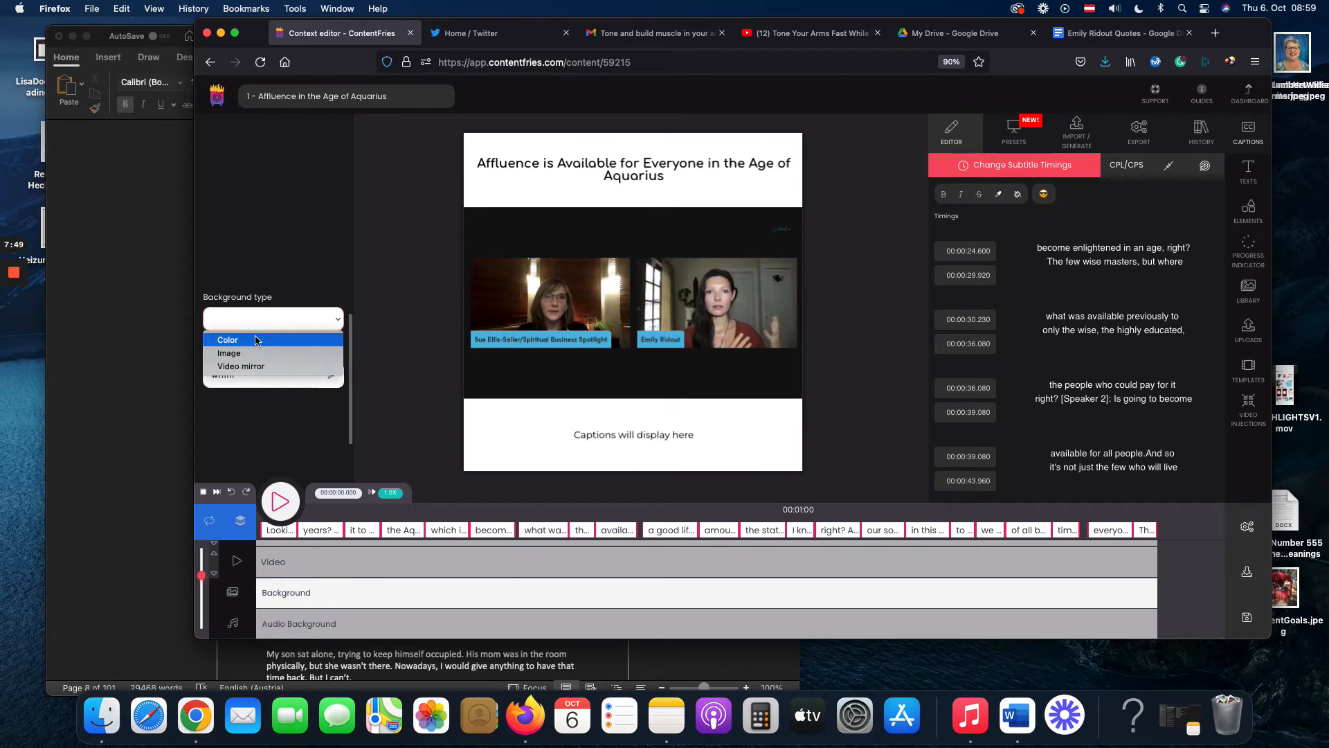
{"action": "left_click", "coordinate": [312, 266]}
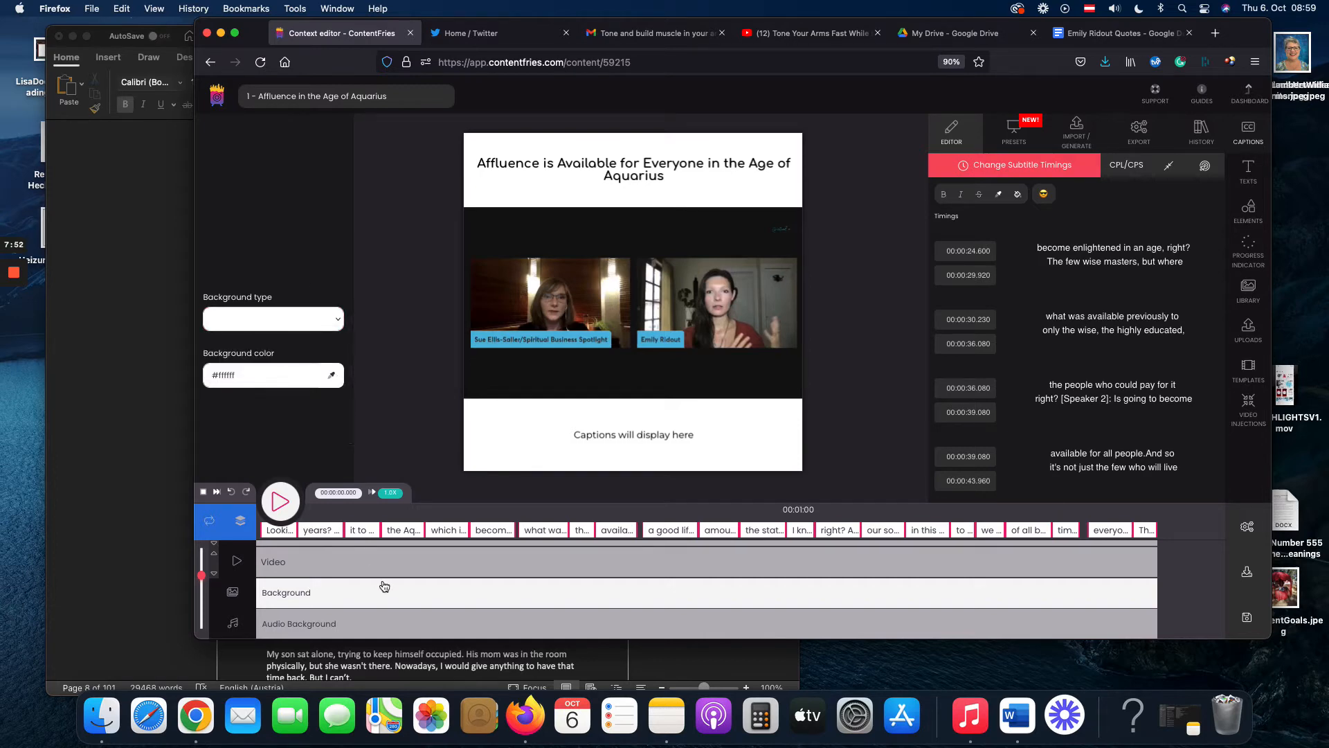
{"action": "scroll", "coordinate": [359, 599], "scroll_direction": "down", "scroll_amount": 3}
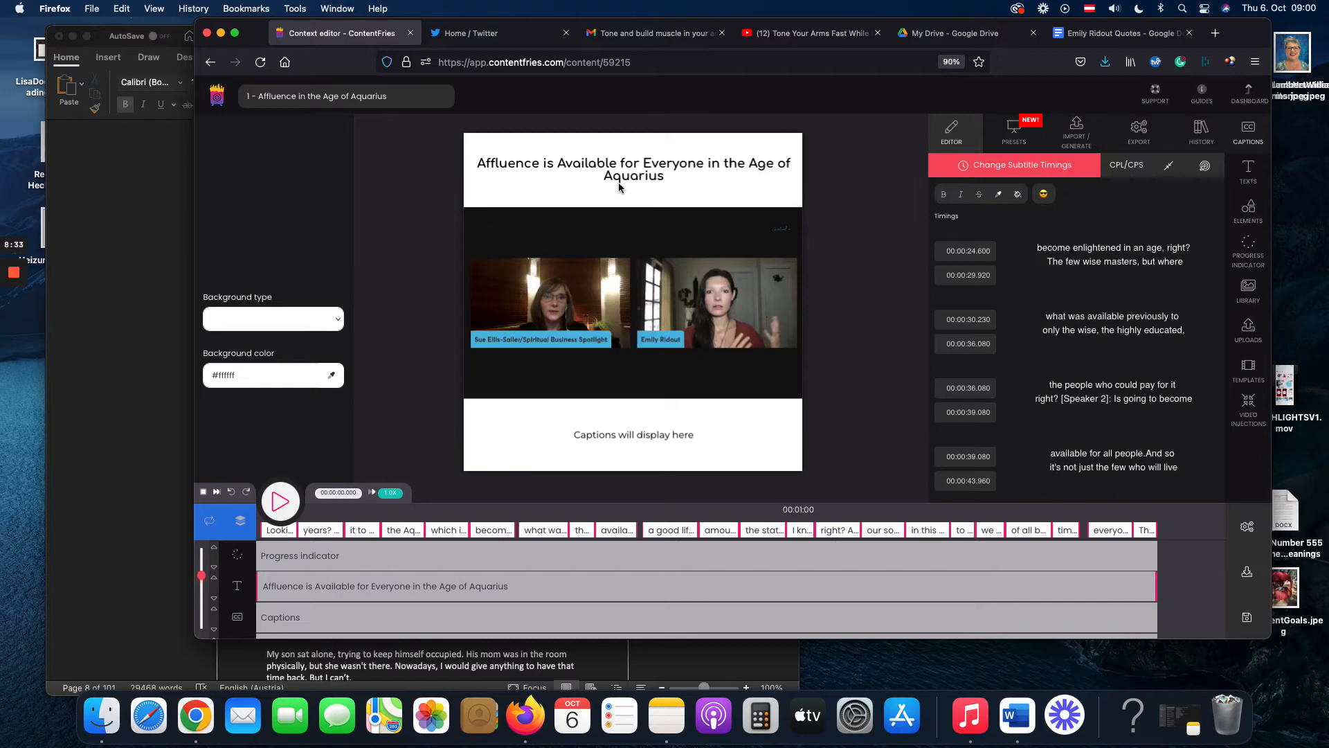
Step: Export the current Facebook version of the piece, download the rendered video and dismiss the export progress
{"action": "left_click", "coordinate": [1248, 573]}
{"action": "left_click", "coordinate": [1198, 588]}
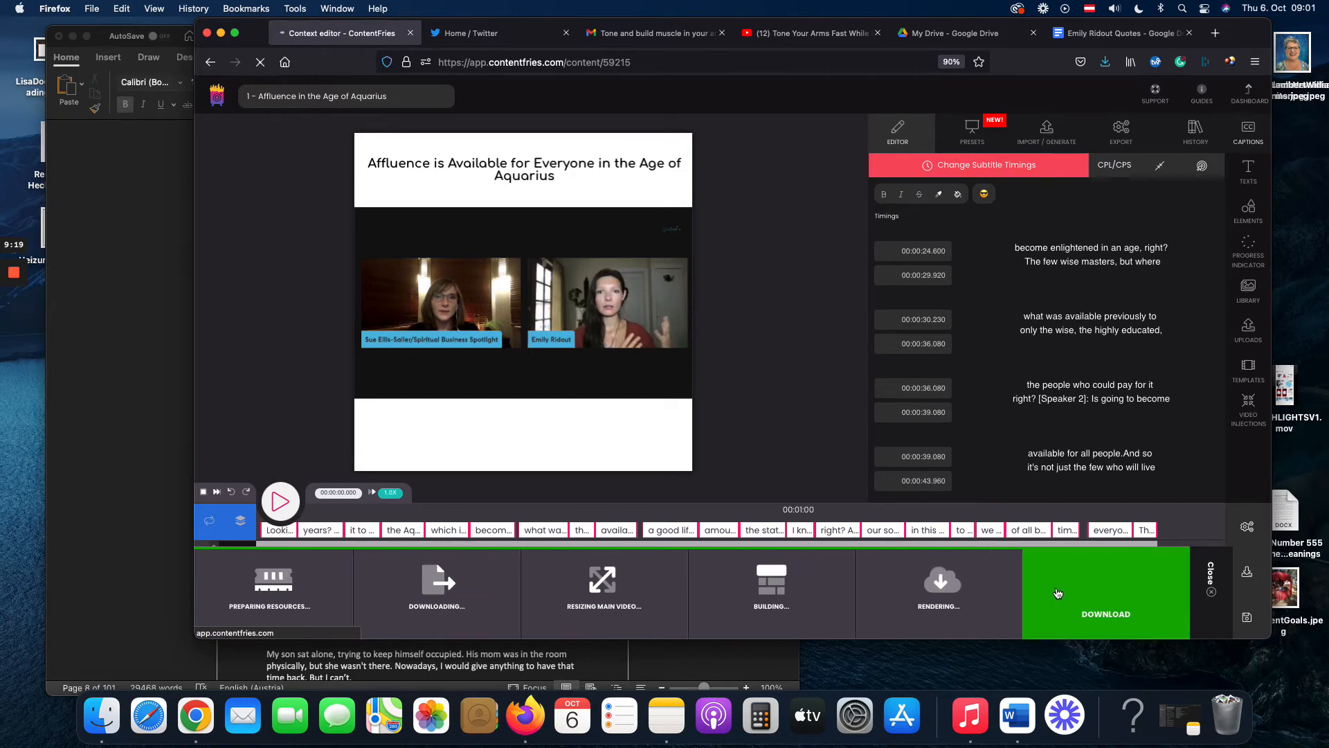
{"action": "left_click", "coordinate": [1062, 593]}
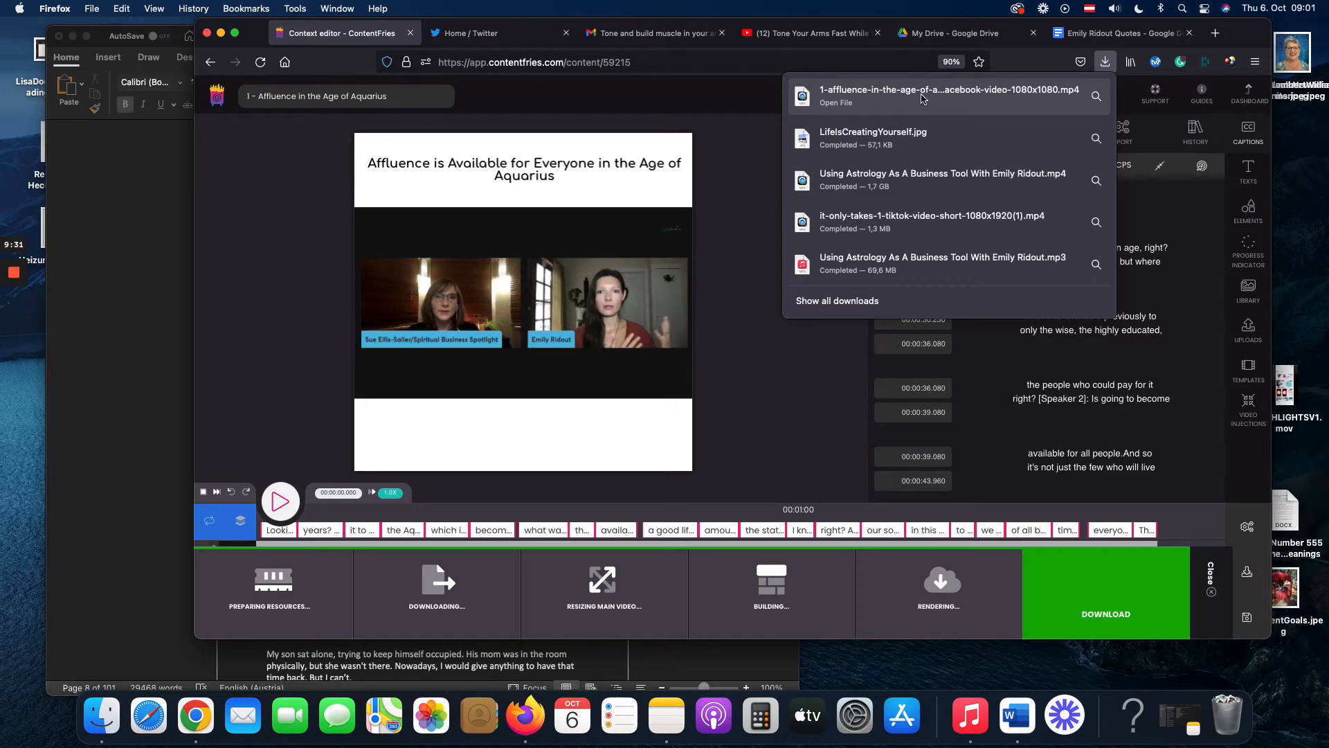
{"action": "left_click", "coordinate": [1215, 594]}
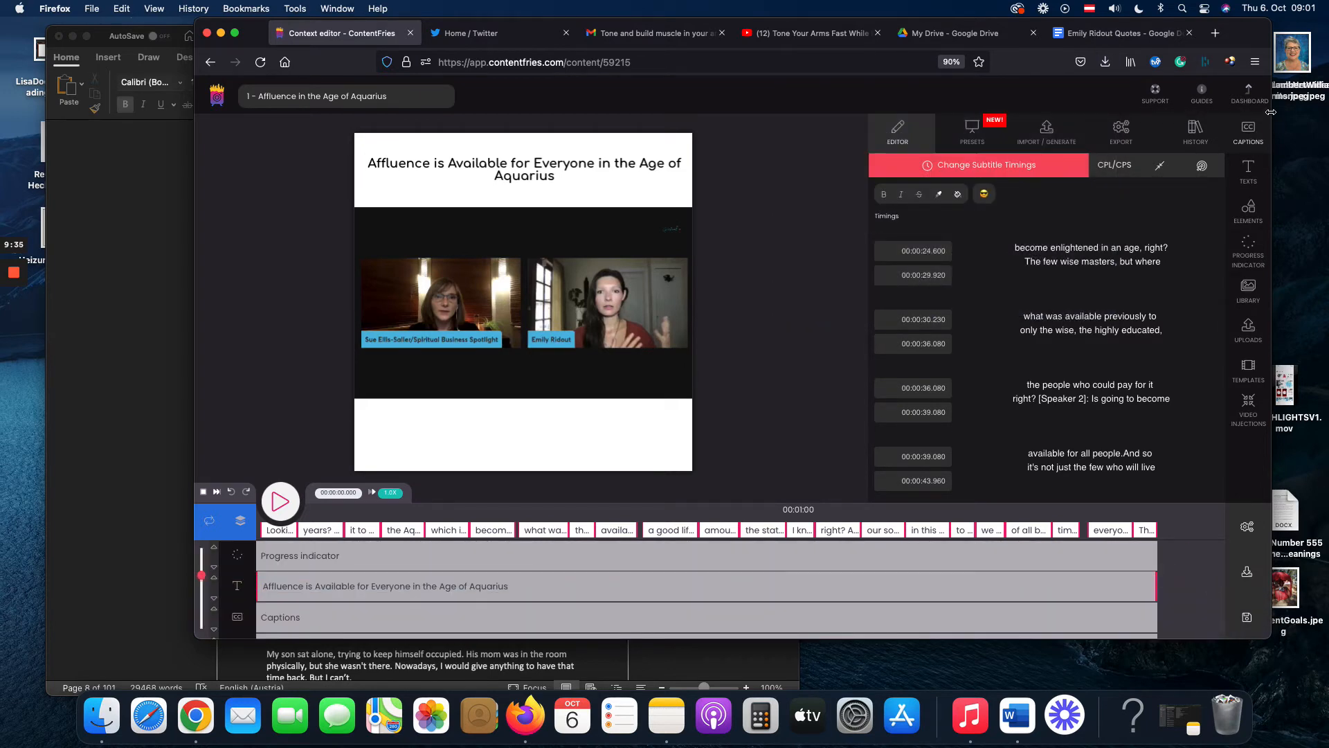
Step: Return to the dashboard, open the "TikTok video - short" version of "1 - Affluence in the Age of Aquarius" and unlink its context
{"action": "left_click", "coordinate": [1238, 108]}
{"action": "left_click", "coordinate": [712, 380]}
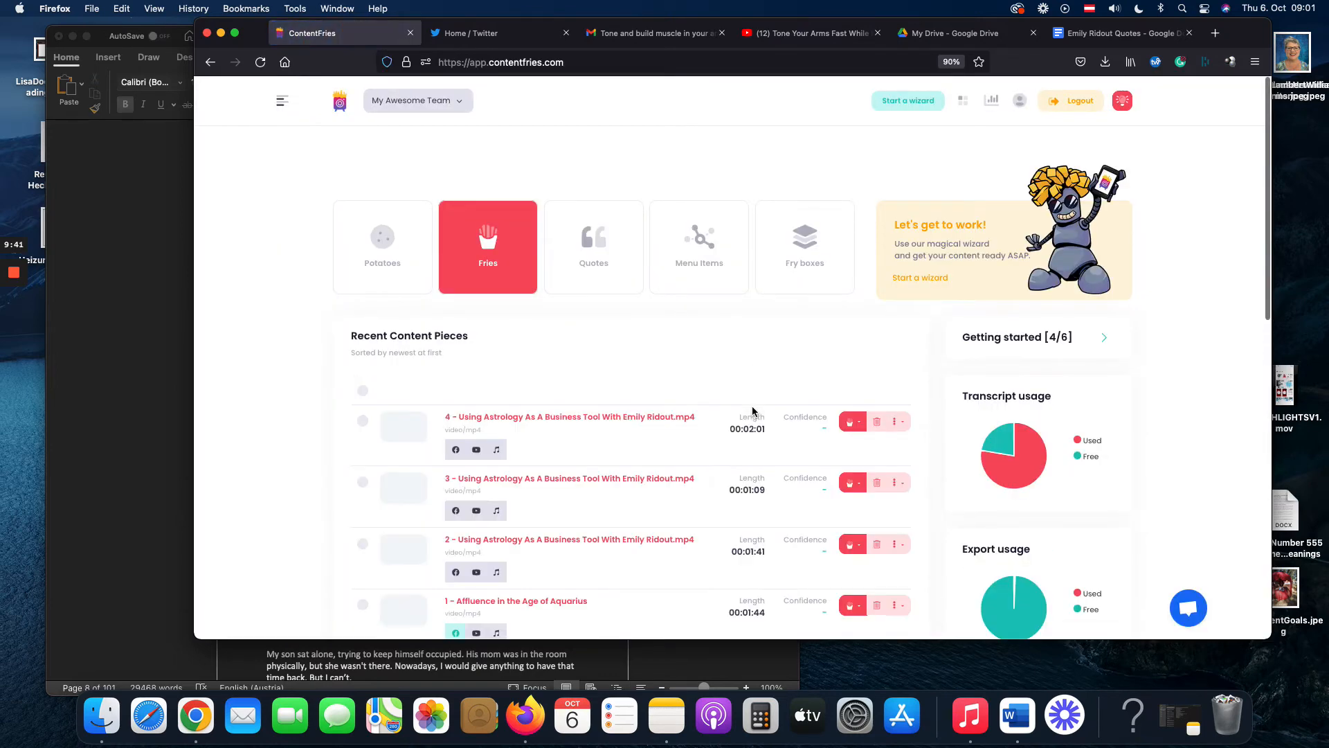
{"action": "scroll", "coordinate": [753, 412], "scroll_direction": "down", "scroll_amount": 2}
{"action": "scroll", "coordinate": [754, 411], "scroll_direction": "down", "scroll_amount": 5}
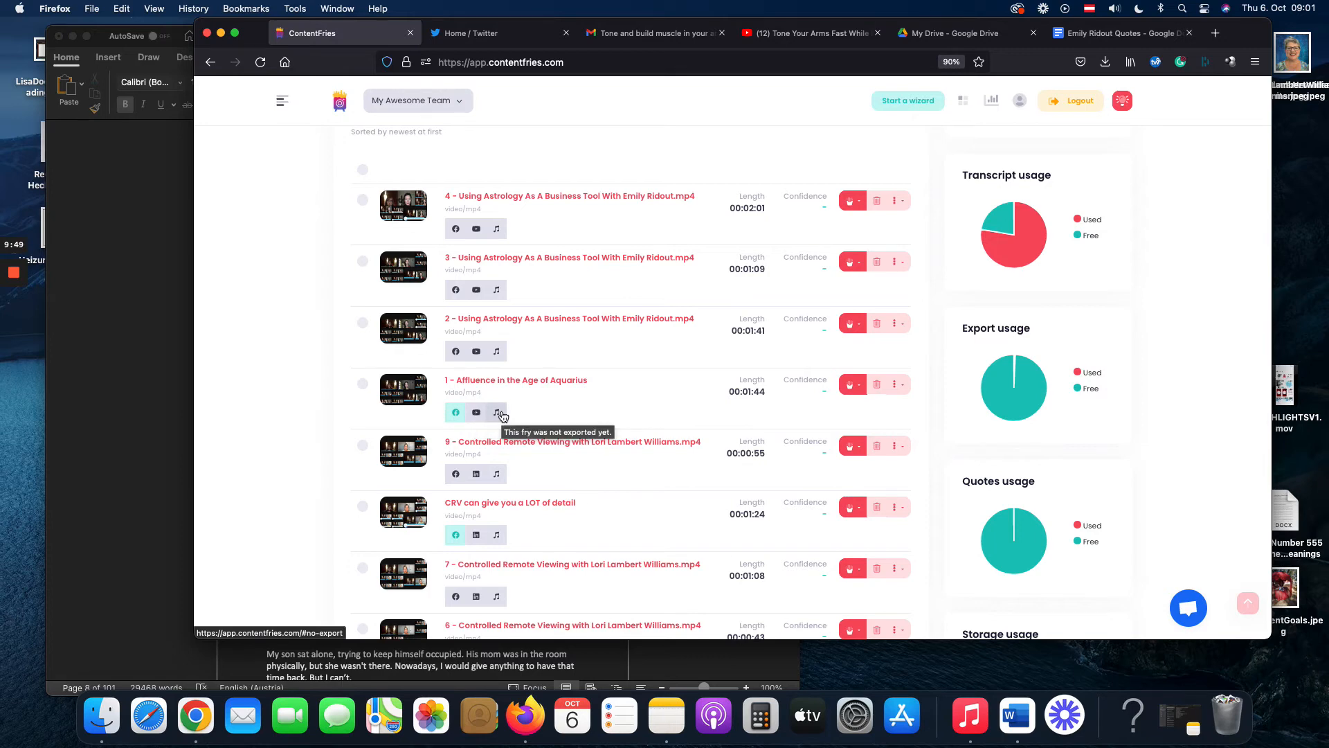
{"action": "left_click", "coordinate": [852, 385]}
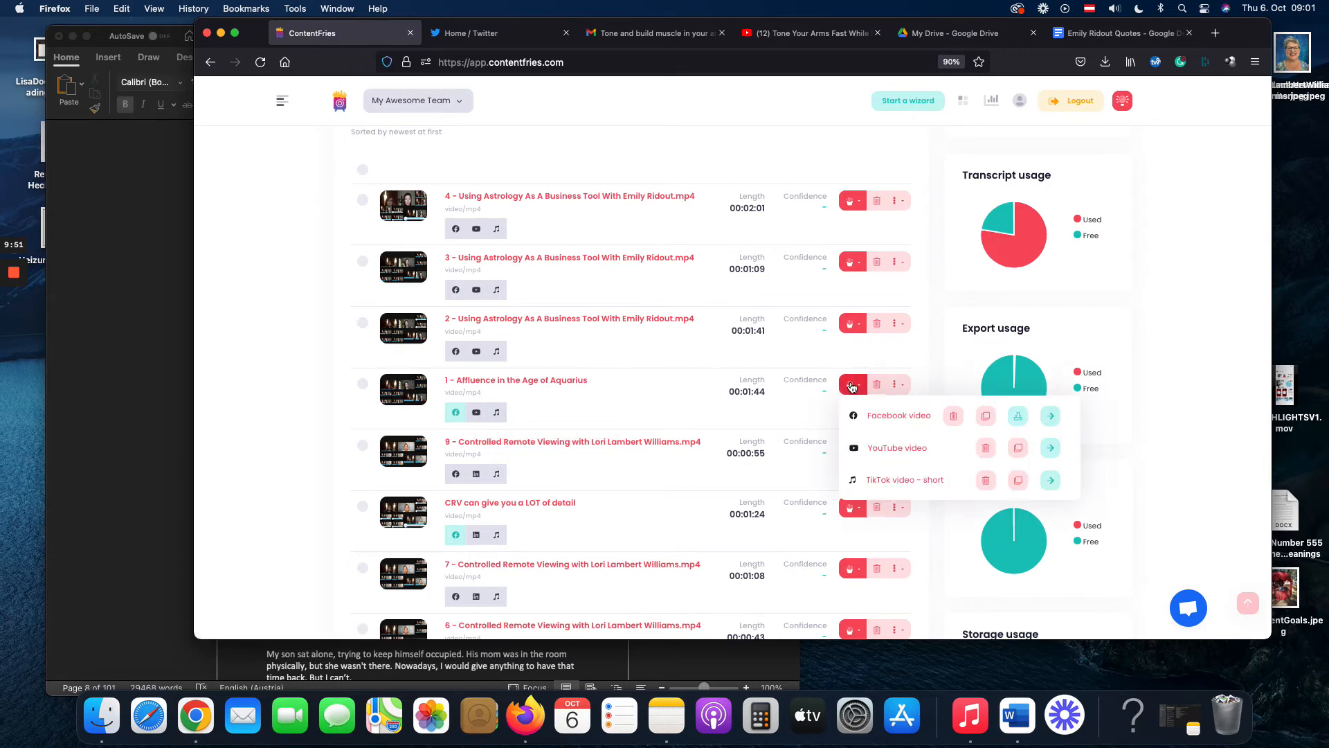
{"action": "left_click", "coordinate": [898, 480]}
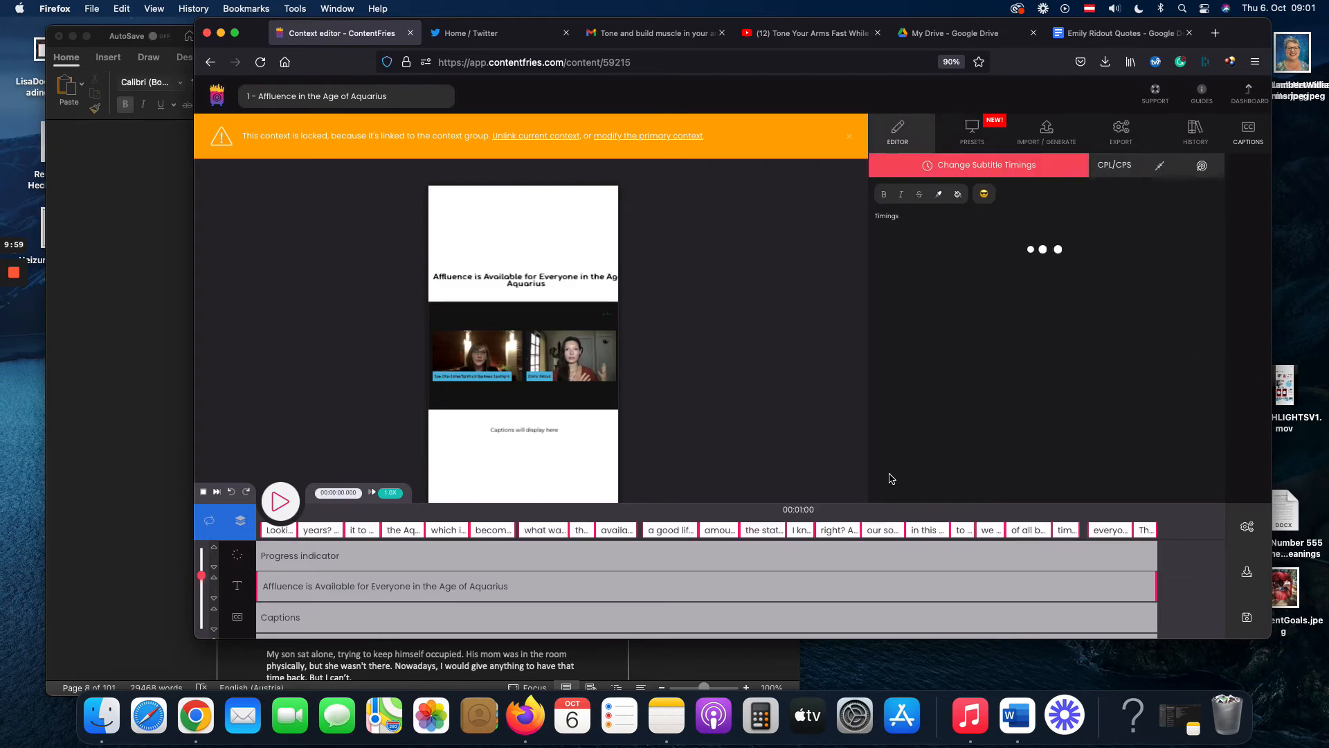
{"action": "left_click", "coordinate": [555, 137]}
Step: Set the headline's font size to 58 and move its text box up to the middle of the white area above the video
{"action": "left_click", "coordinate": [561, 223]}
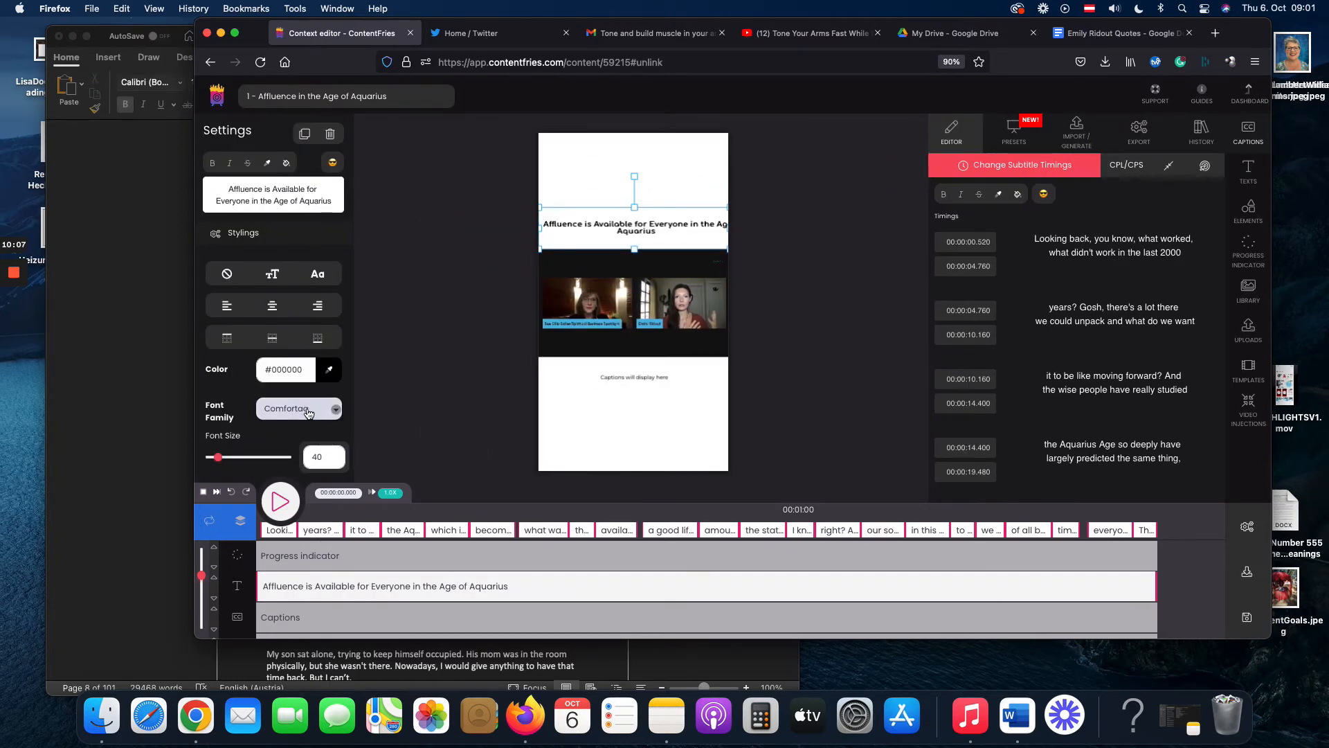
{"action": "scroll", "coordinate": [224, 417], "scroll_direction": "down", "scroll_amount": 2}
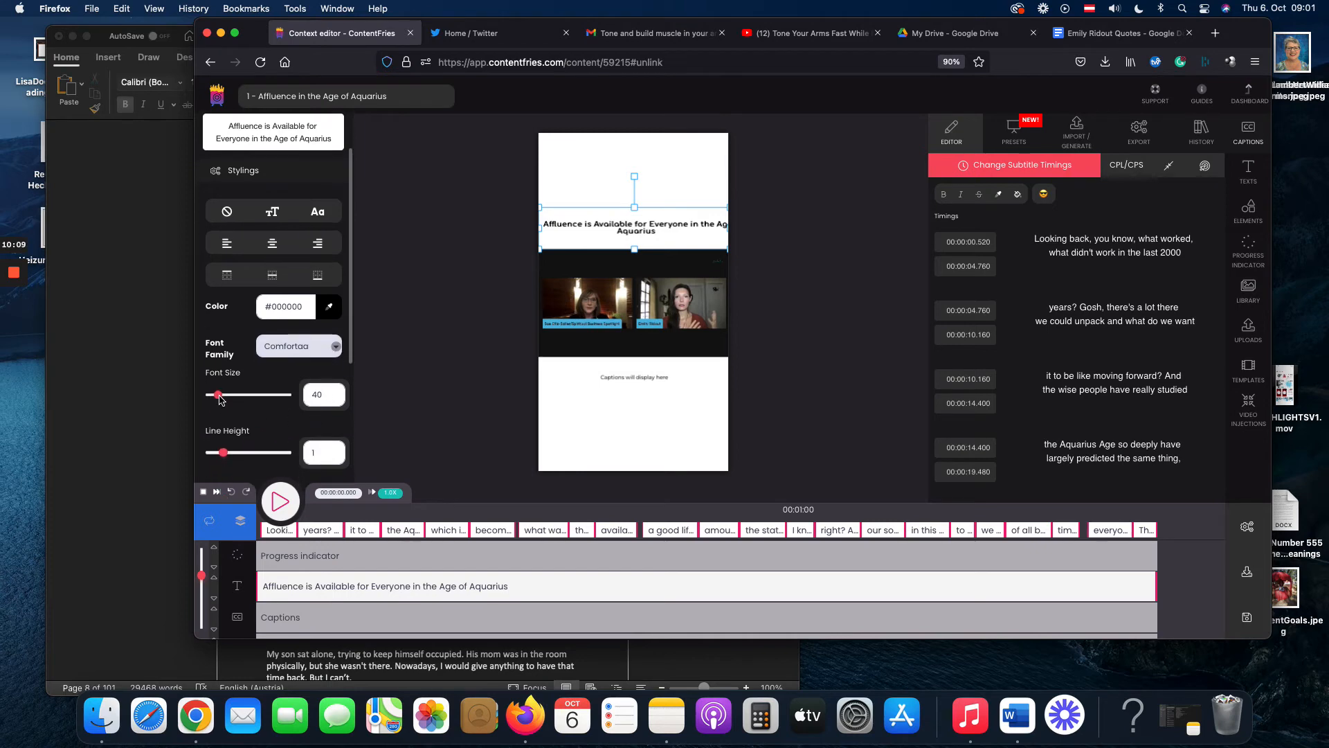
{"action": "left_click_drag", "start_coordinate": [218, 396], "coordinate": [217, 396]}
{"action": "left_click_drag", "start_coordinate": [218, 398], "coordinate": [222, 399]}
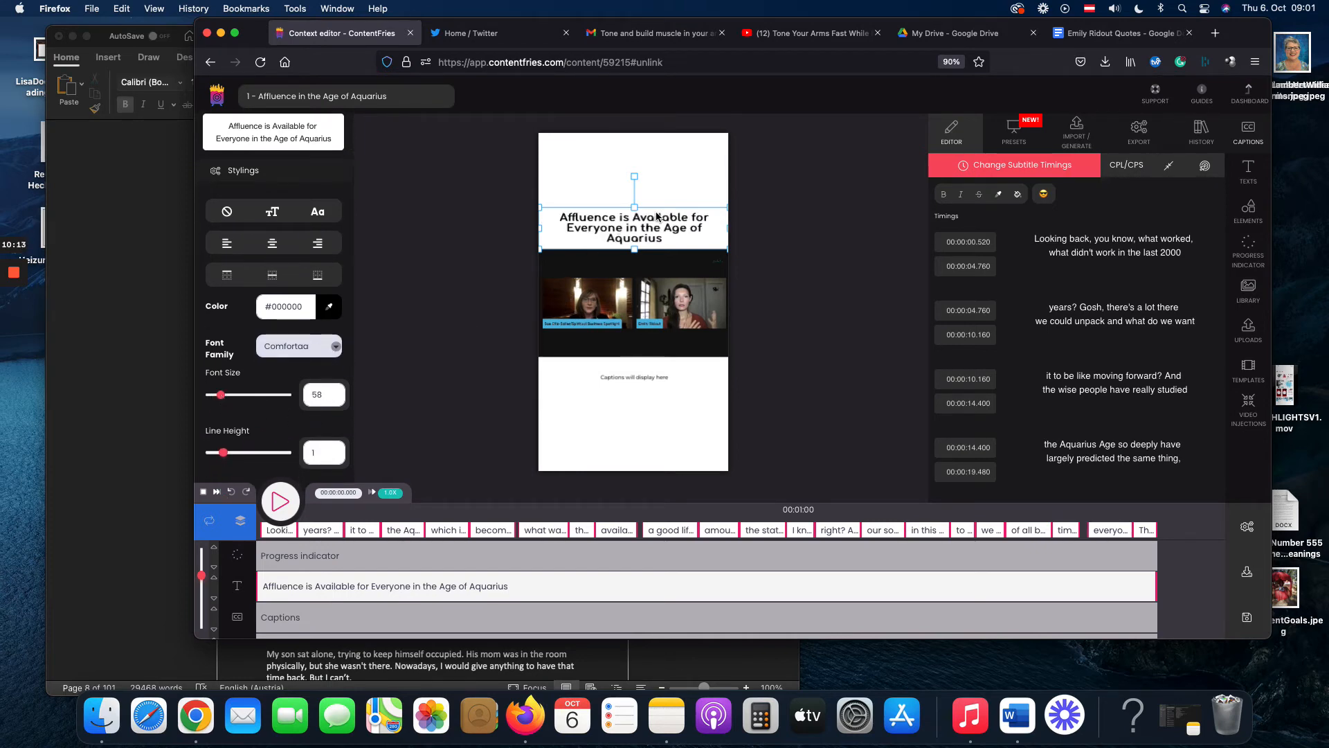
{"action": "left_click_drag", "start_coordinate": [646, 222], "coordinate": [646, 184]}
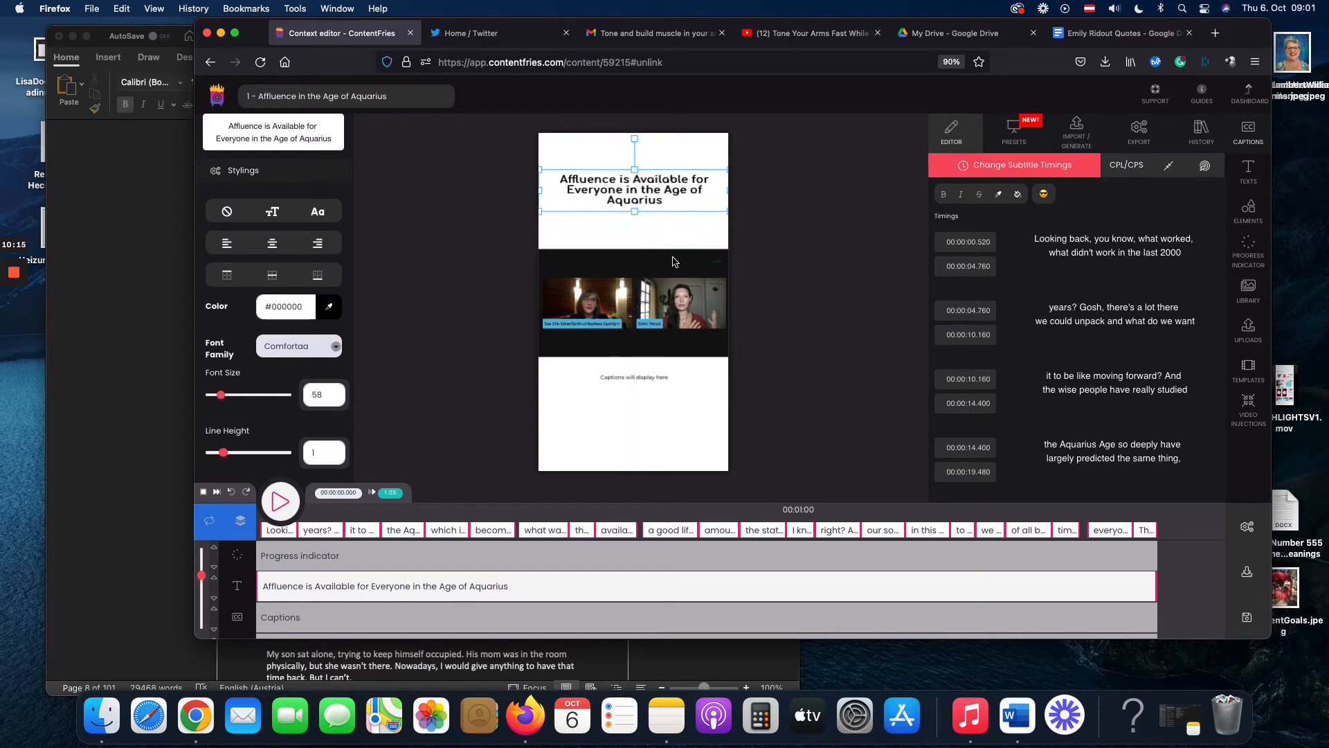
Step: Set the captions' font size to 56 for the vertical format
{"action": "left_click", "coordinate": [680, 365]}
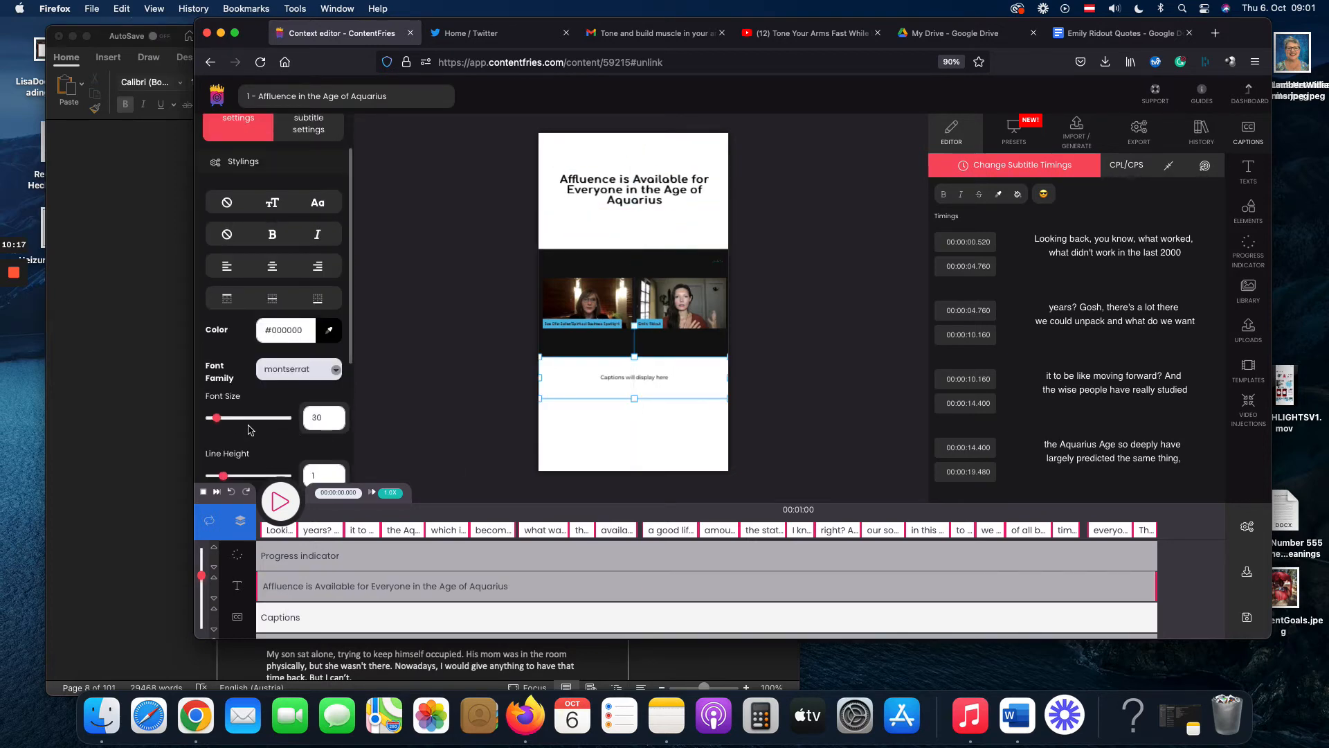
{"action": "left_click_drag", "start_coordinate": [217, 417], "coordinate": [221, 418]}
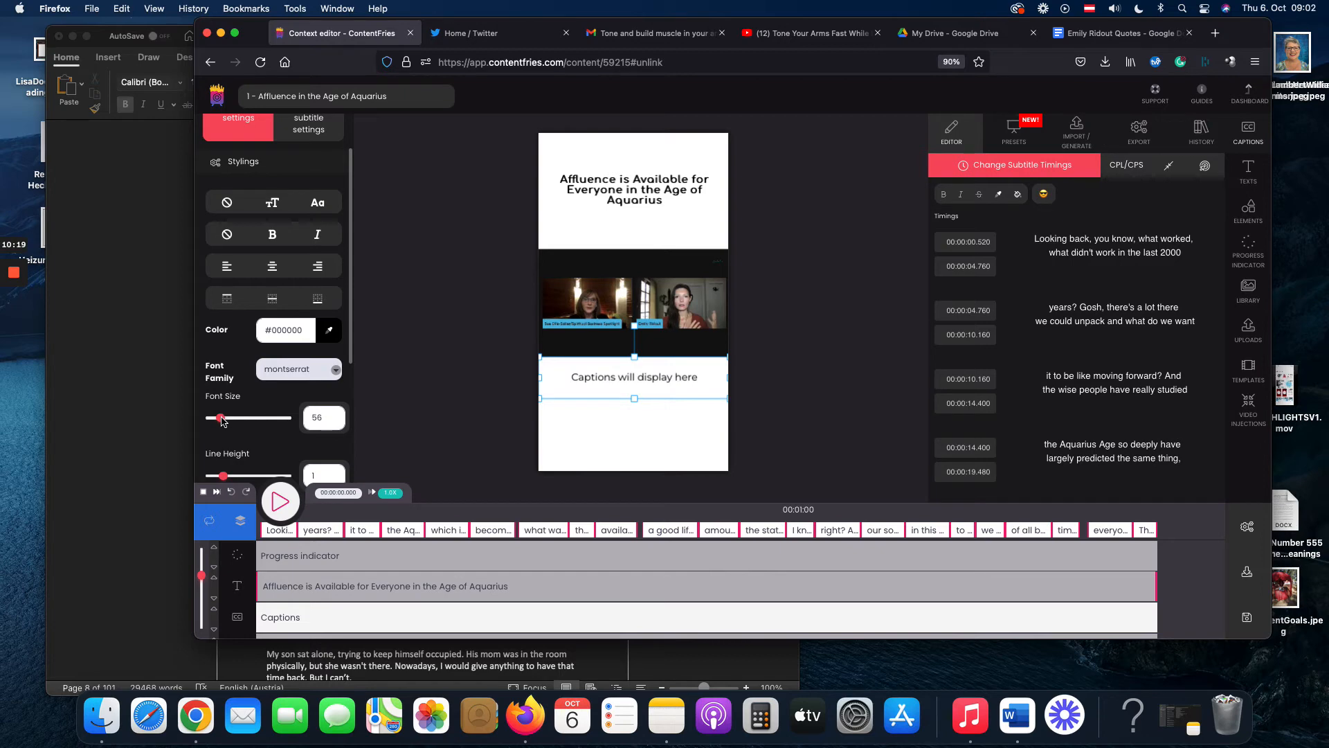
{"action": "scroll", "coordinate": [221, 420], "scroll_direction": "down", "scroll_amount": 3}
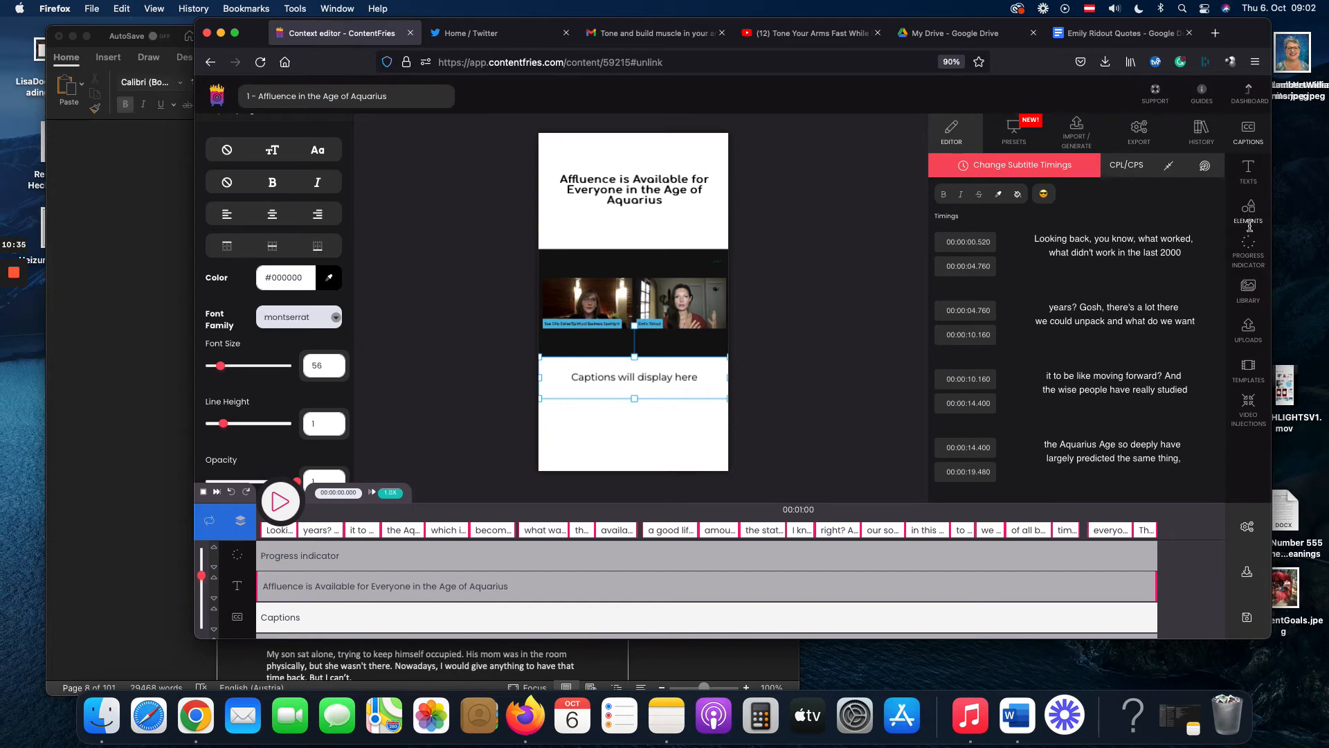
Step: Add the Spiritual Business Spotlight logo from the uploaded images to the TikTok version
{"action": "left_click", "coordinate": [1248, 291]}
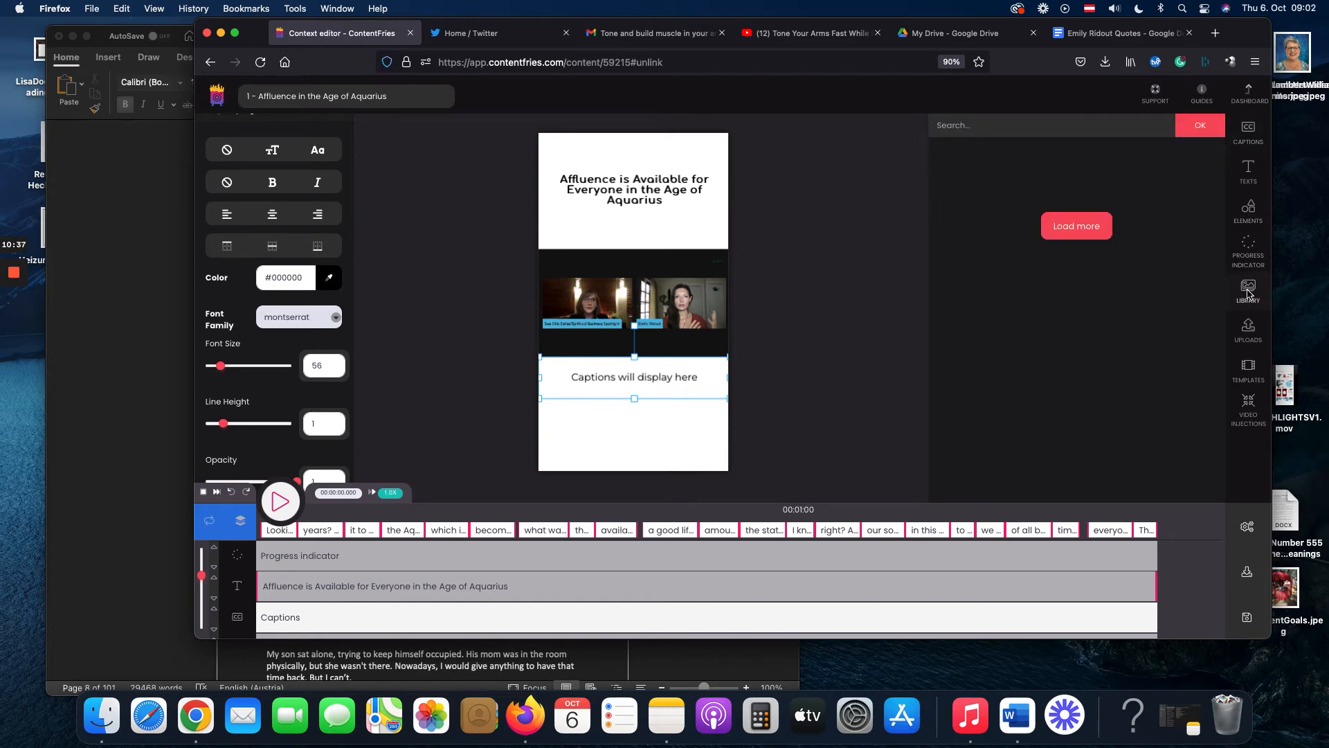
{"action": "mouse_move", "coordinate": [1094, 294]}
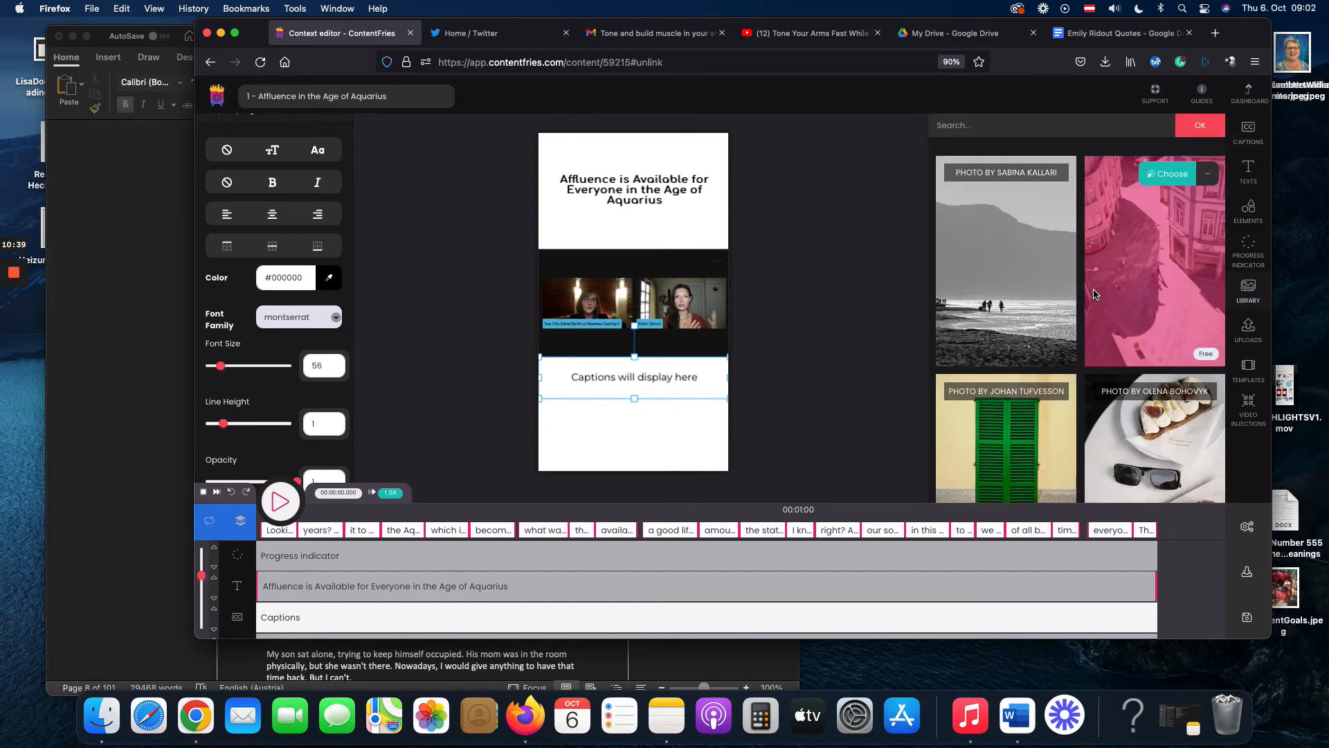
{"action": "left_click", "coordinate": [1248, 333]}
{"action": "scroll", "coordinate": [1042, 329], "scroll_direction": "down", "scroll_amount": 2}
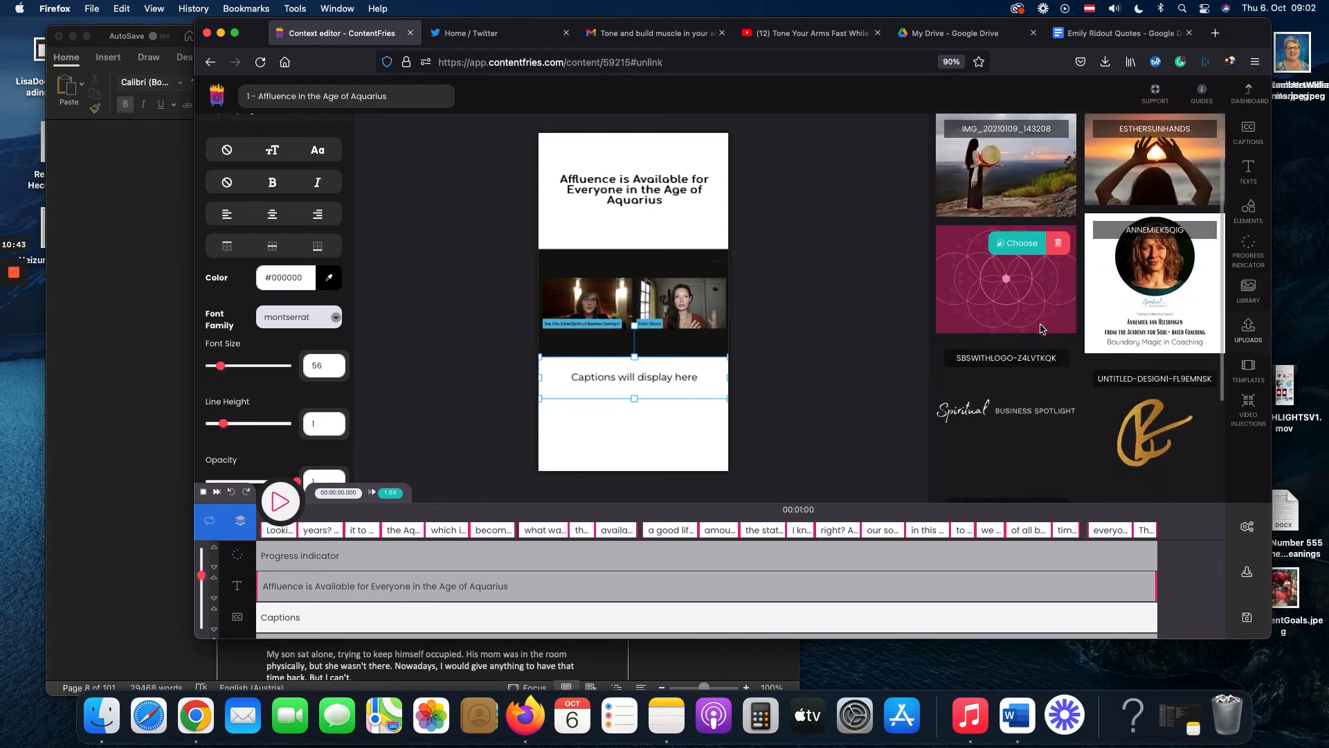
{"action": "scroll", "coordinate": [1039, 298], "scroll_direction": "down", "scroll_amount": 2}
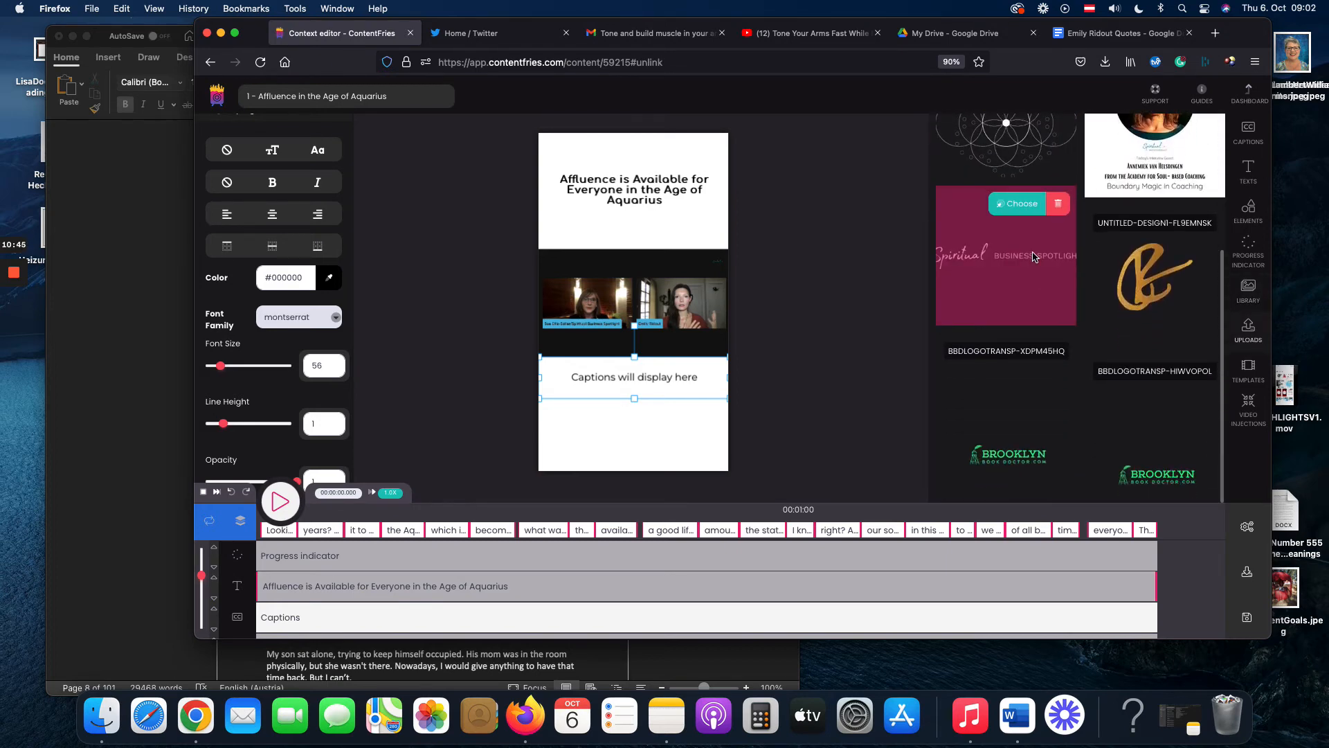
{"action": "left_click", "coordinate": [1018, 203]}
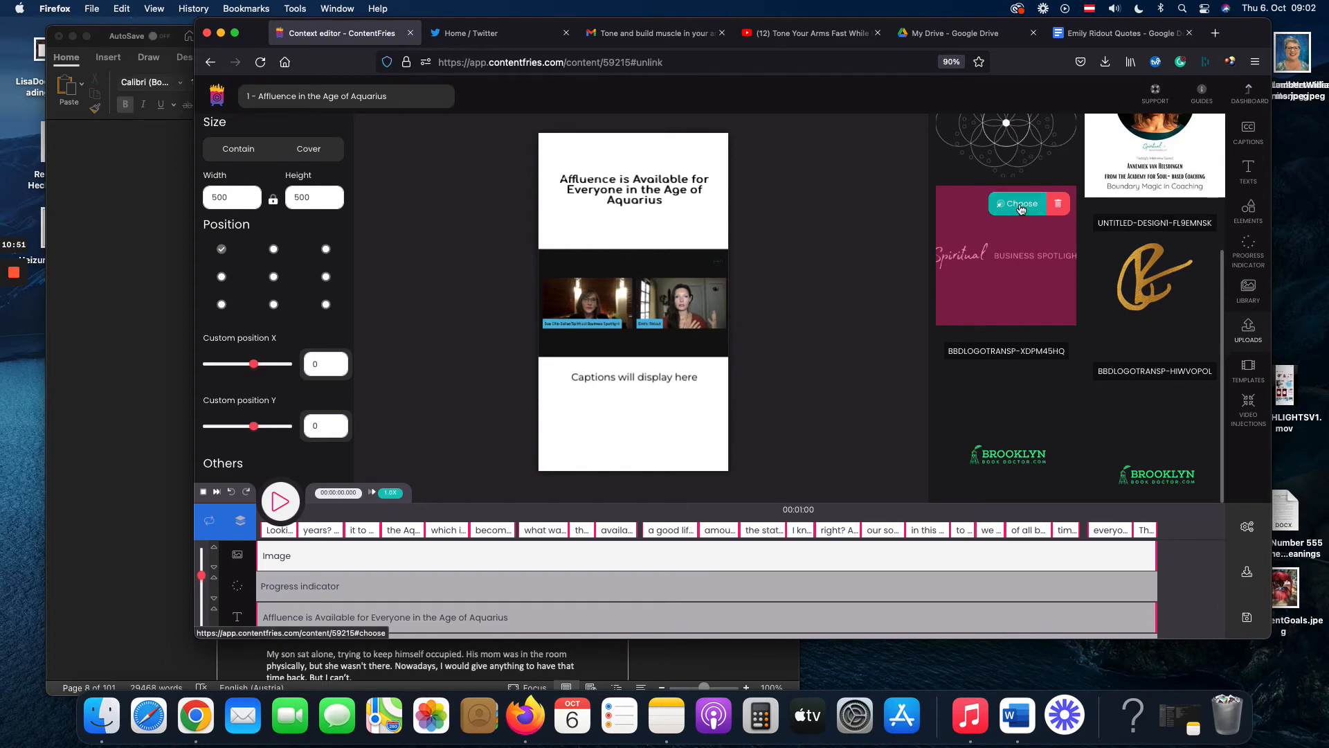
{"action": "left_click", "coordinate": [1020, 207]}
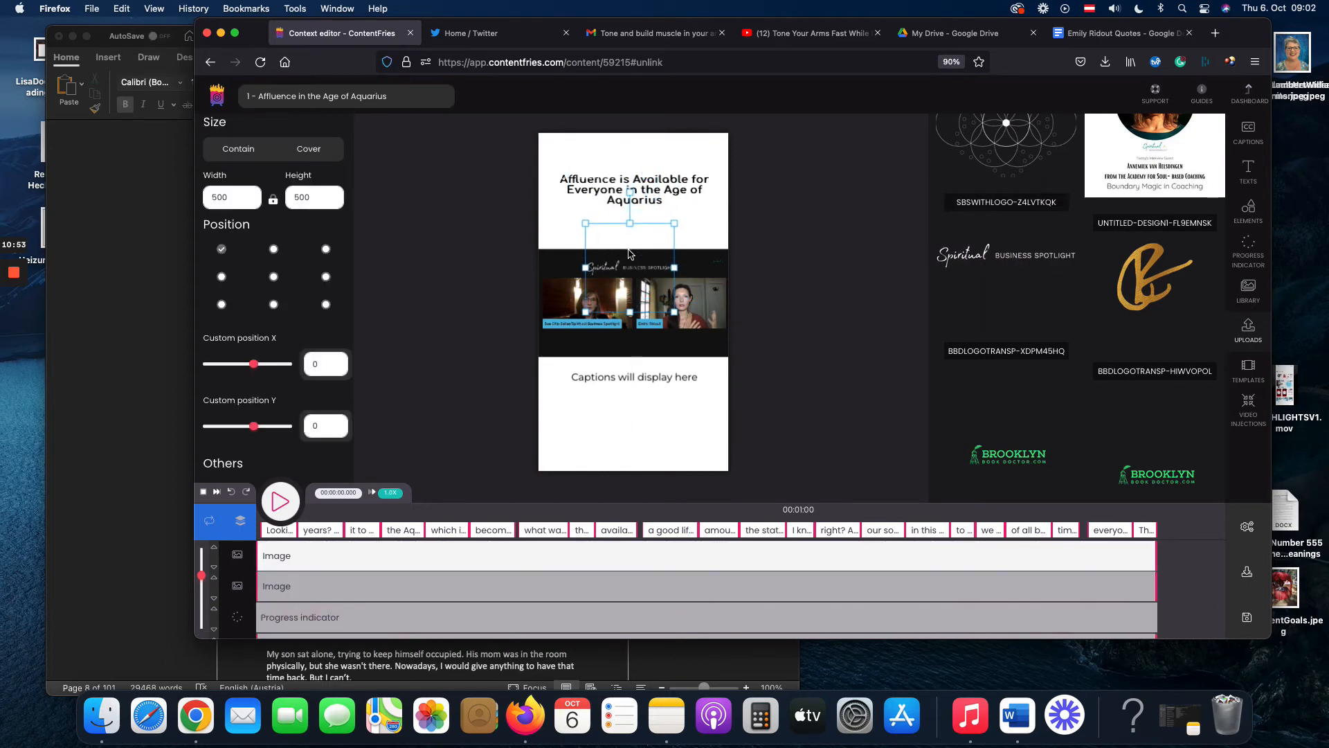
Step: Enlarge the logo to about 599 × 599 and center it over the video's upper edge at about X 242, Y 430
{"action": "left_click_drag", "start_coordinate": [630, 251], "coordinate": [634, 249]}
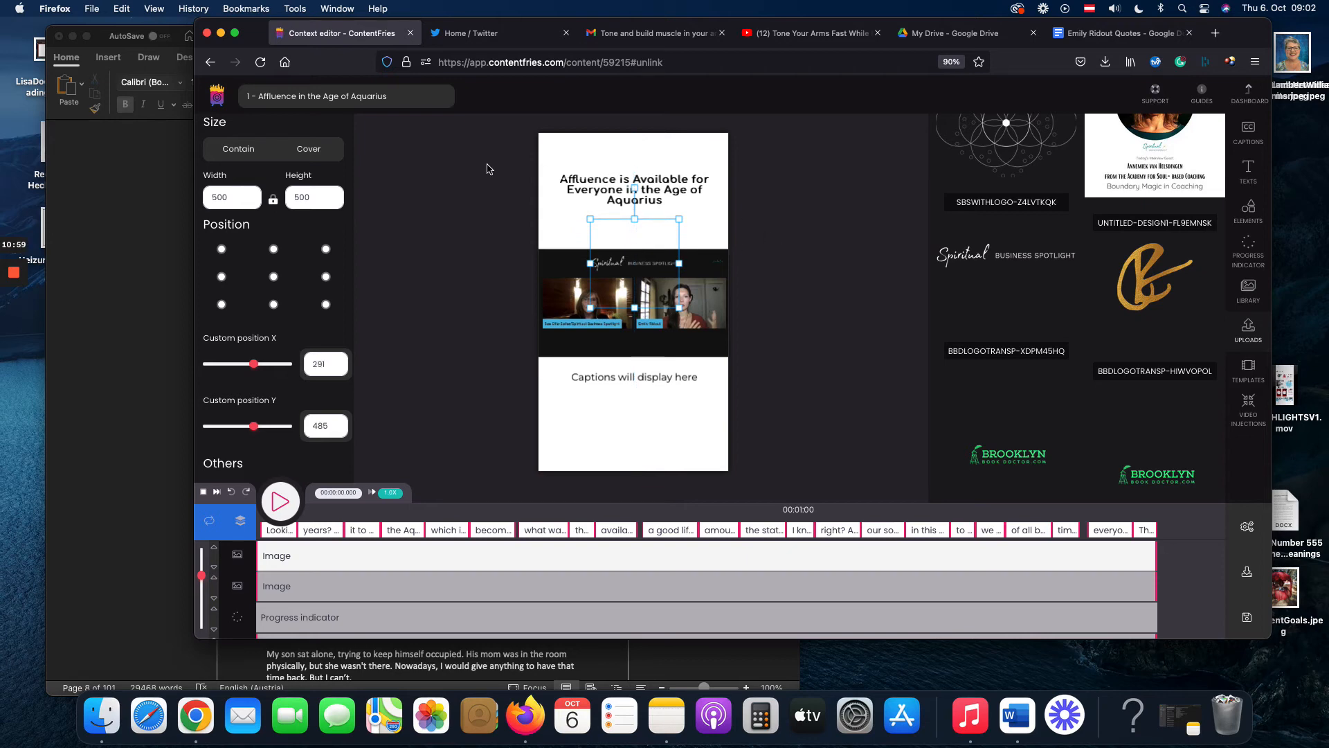
{"action": "left_click_drag", "start_coordinate": [590, 219], "coordinate": [560, 213]}
{"action": "left_click_drag", "start_coordinate": [623, 242], "coordinate": [662, 322]}
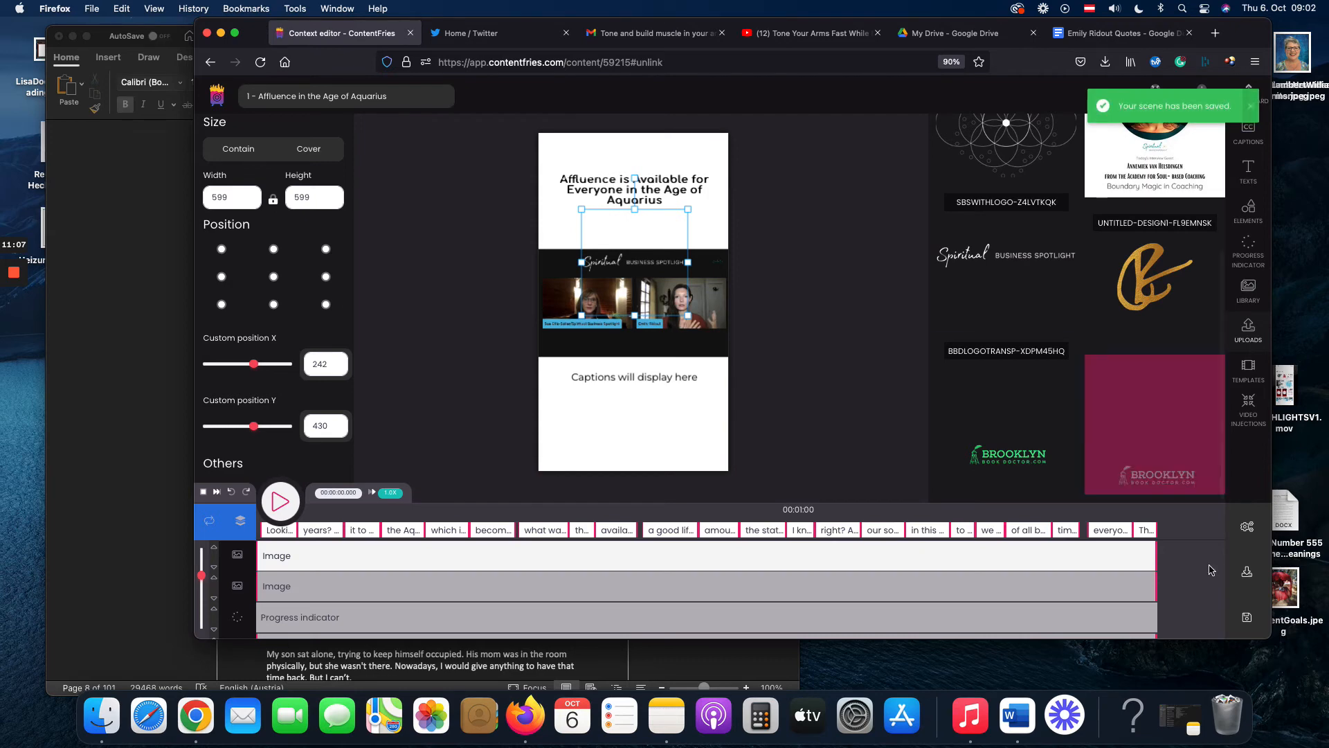
Step: Export the TikTok version of the content piece and dismiss the render progress display
{"action": "left_click", "coordinate": [1247, 574]}
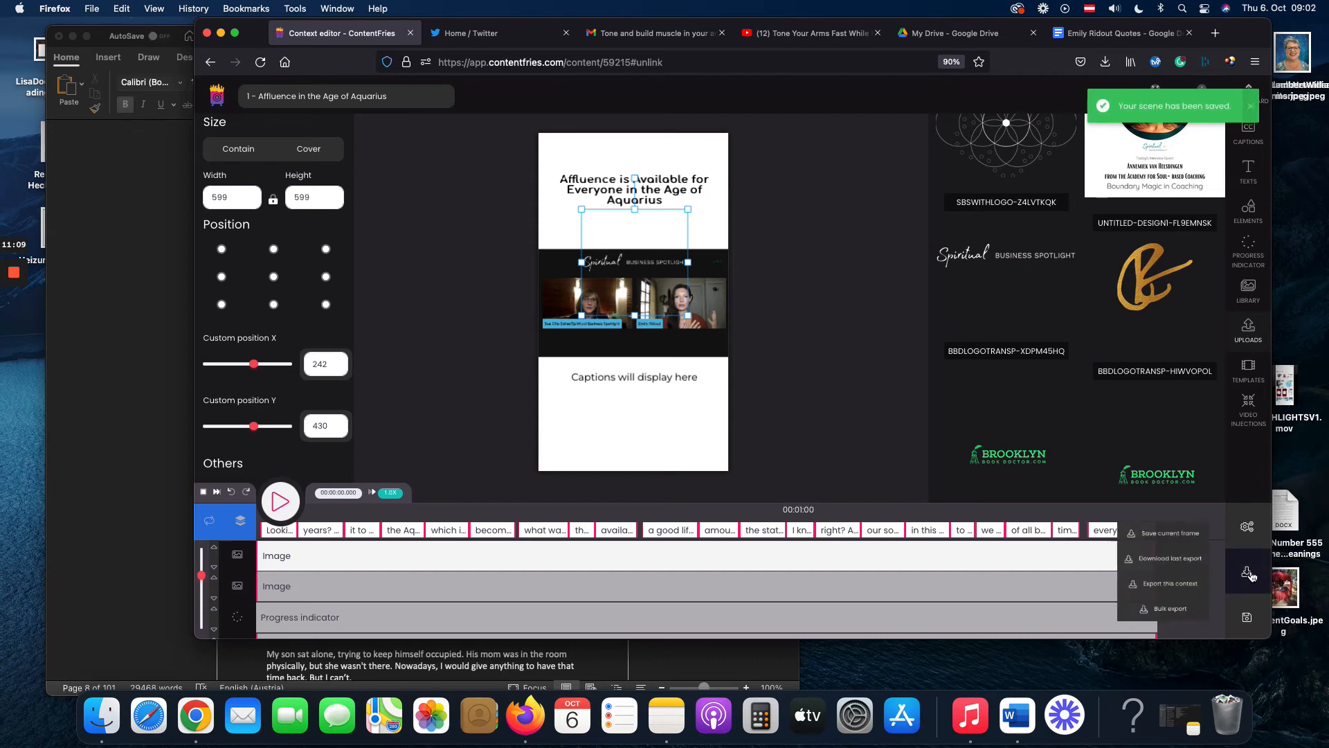
{"action": "left_click", "coordinate": [1154, 585]}
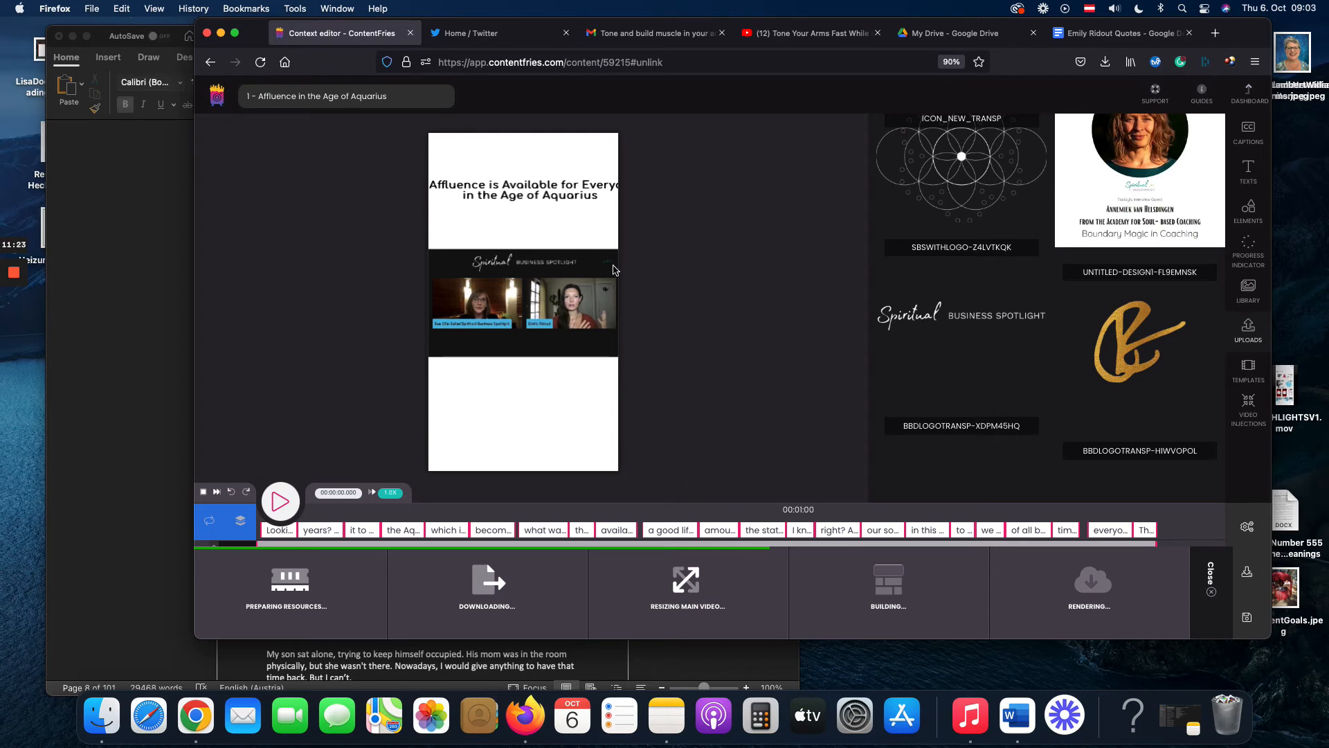
{"action": "left_click", "coordinate": [1211, 593]}
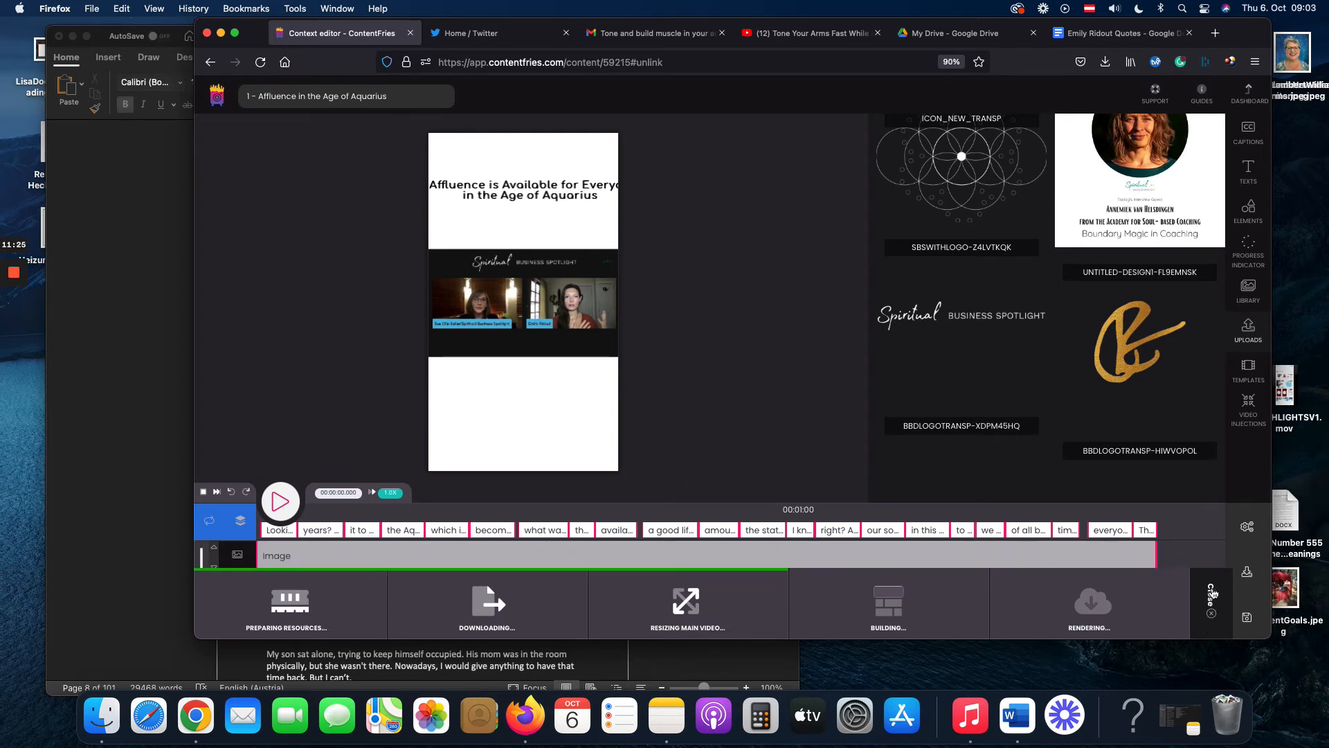
Step: Set the headline's font size to 80 and narrow its text box slightly
{"action": "left_click", "coordinate": [512, 188]}
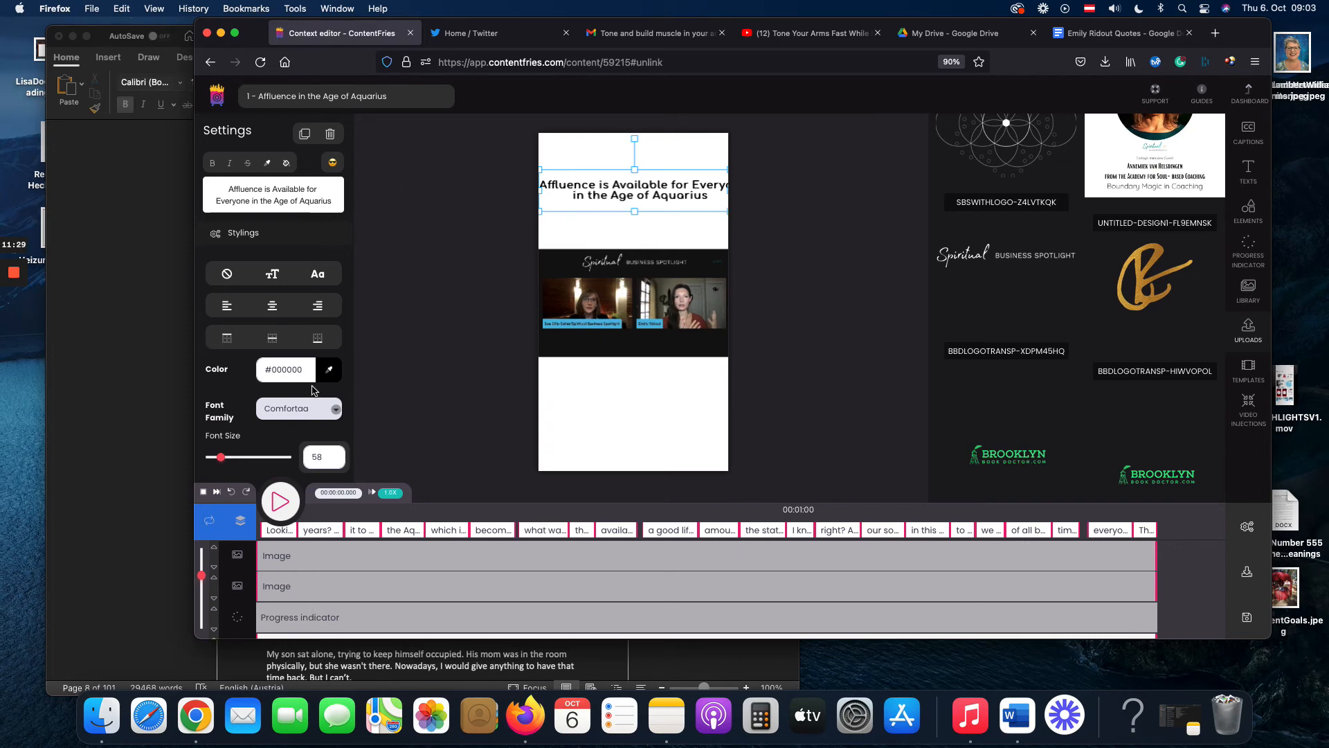
{"action": "left_click_drag", "start_coordinate": [222, 458], "coordinate": [223, 460]}
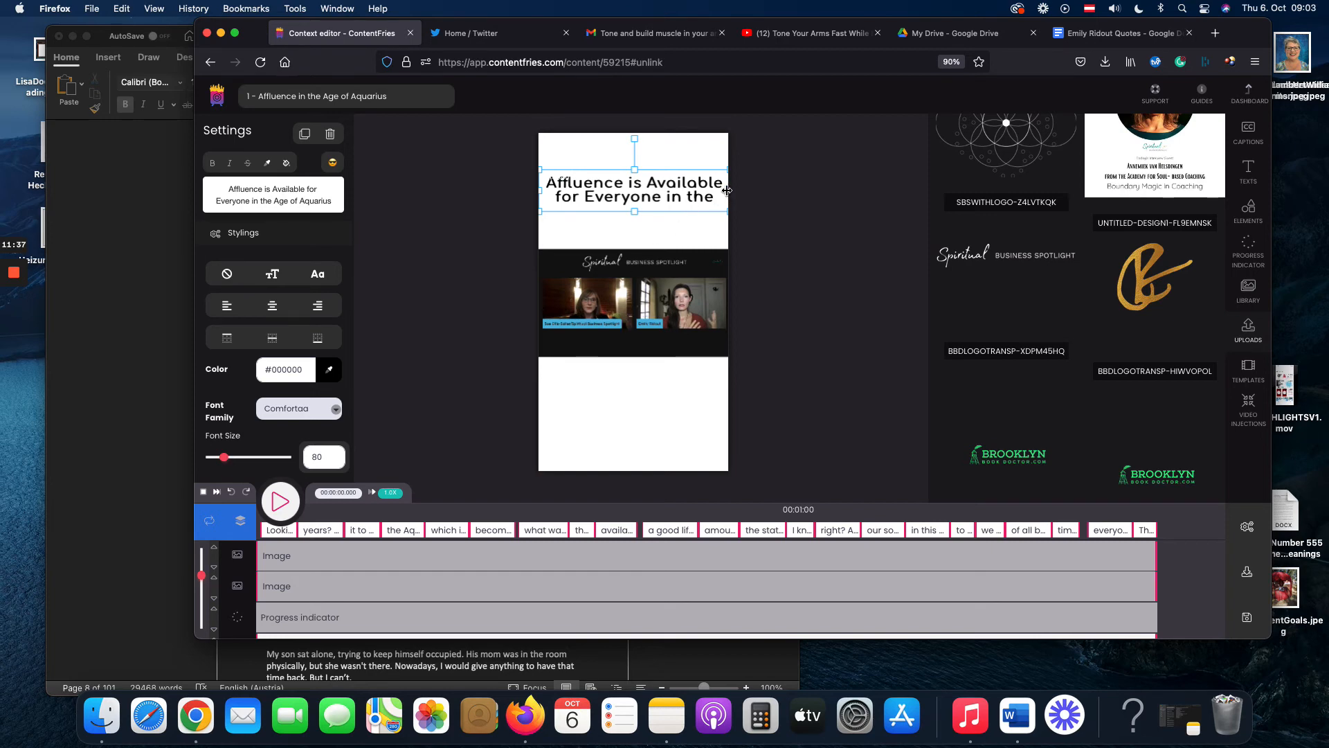
{"action": "left_click_drag", "start_coordinate": [727, 190], "coordinate": [670, 194]}
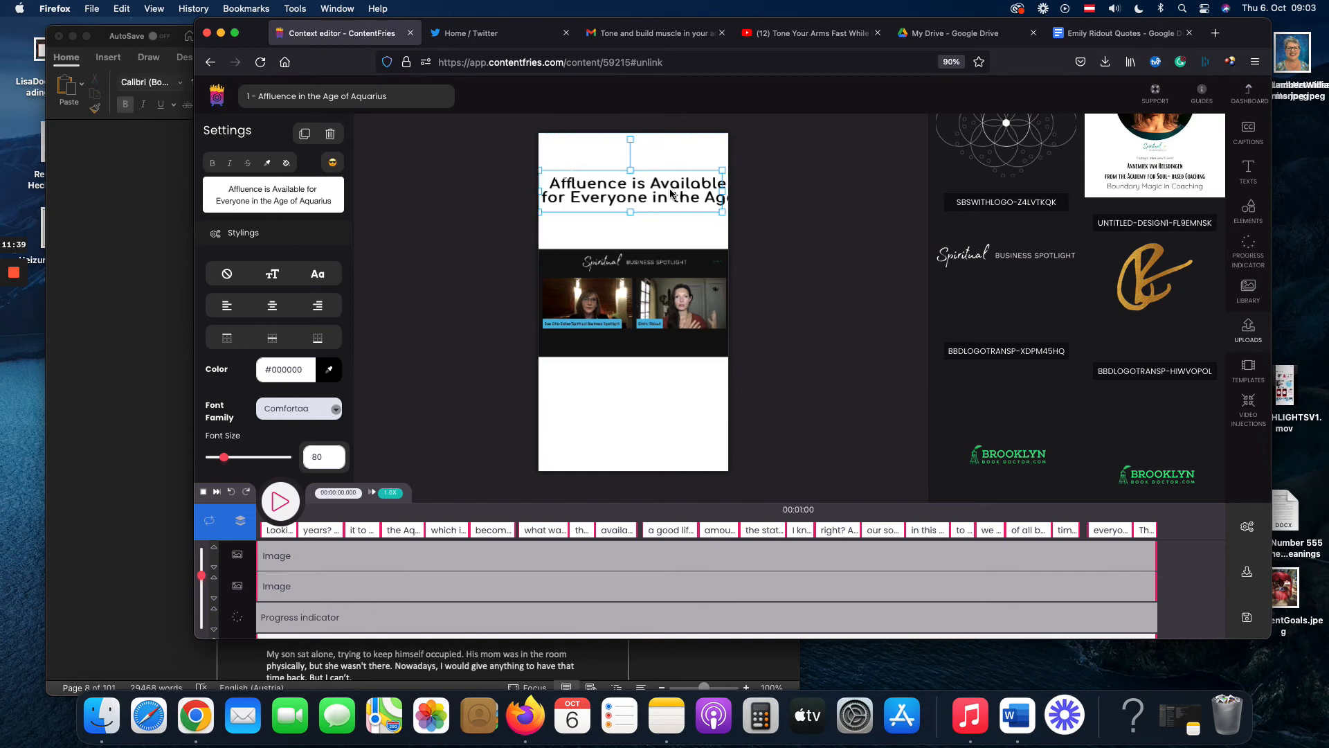
Step: Break the headline before "Age of Aquarius" so it starts a new line, and set the line height to 1.65
{"action": "left_click", "coordinate": [277, 201]}
{"action": "key", "text": "Return"}
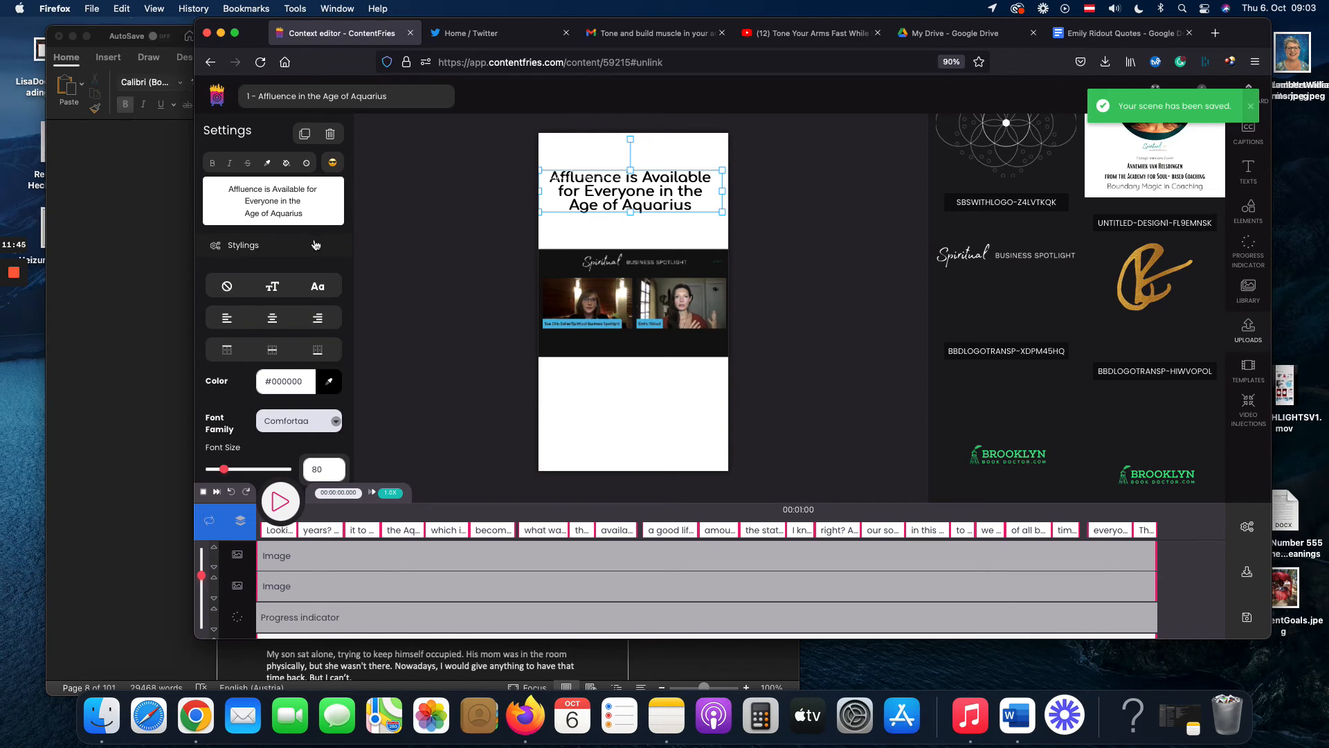
{"action": "scroll", "coordinate": [315, 245], "scroll_direction": "down", "scroll_amount": 7}
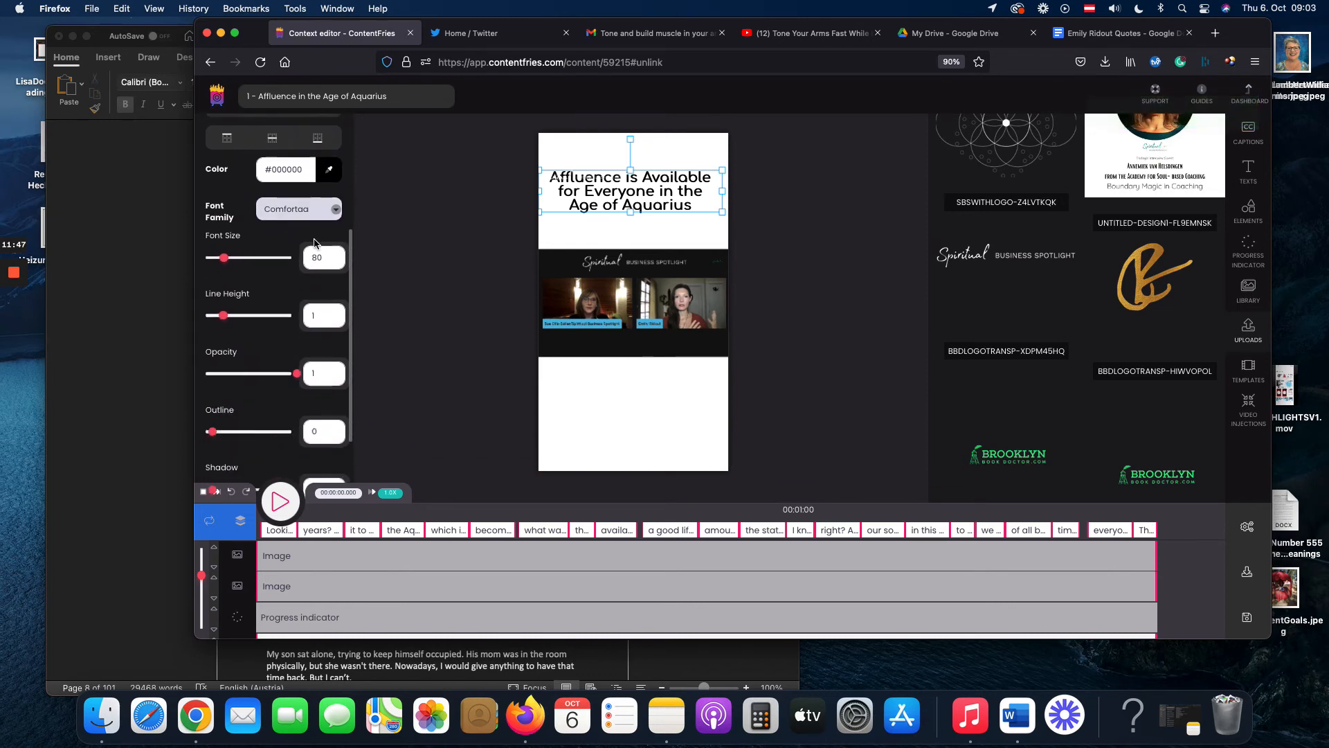
{"action": "scroll", "coordinate": [315, 239], "scroll_direction": "down", "scroll_amount": 2}
{"action": "left_click_drag", "start_coordinate": [223, 219], "coordinate": [231, 220]}
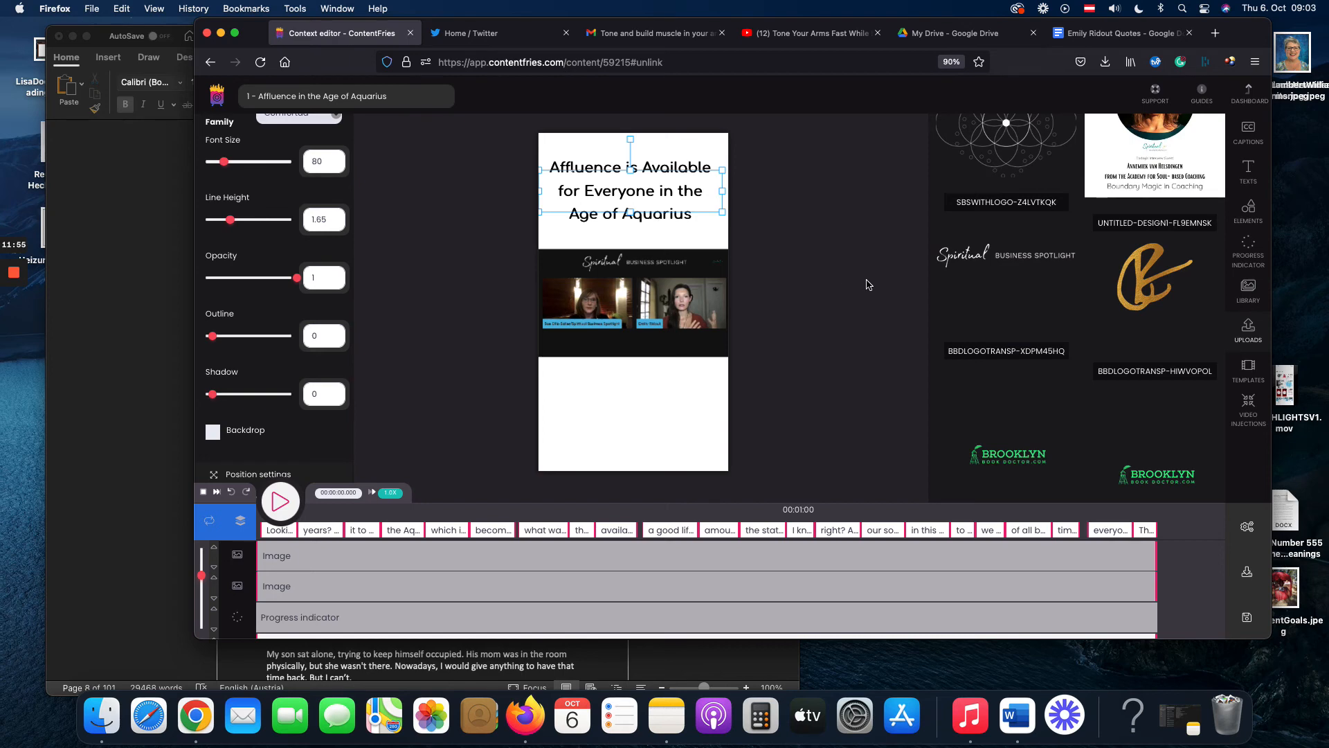
Step: Save the current frame and export the TikTok version again with the revised headline
{"action": "left_click", "coordinate": [1253, 575]}
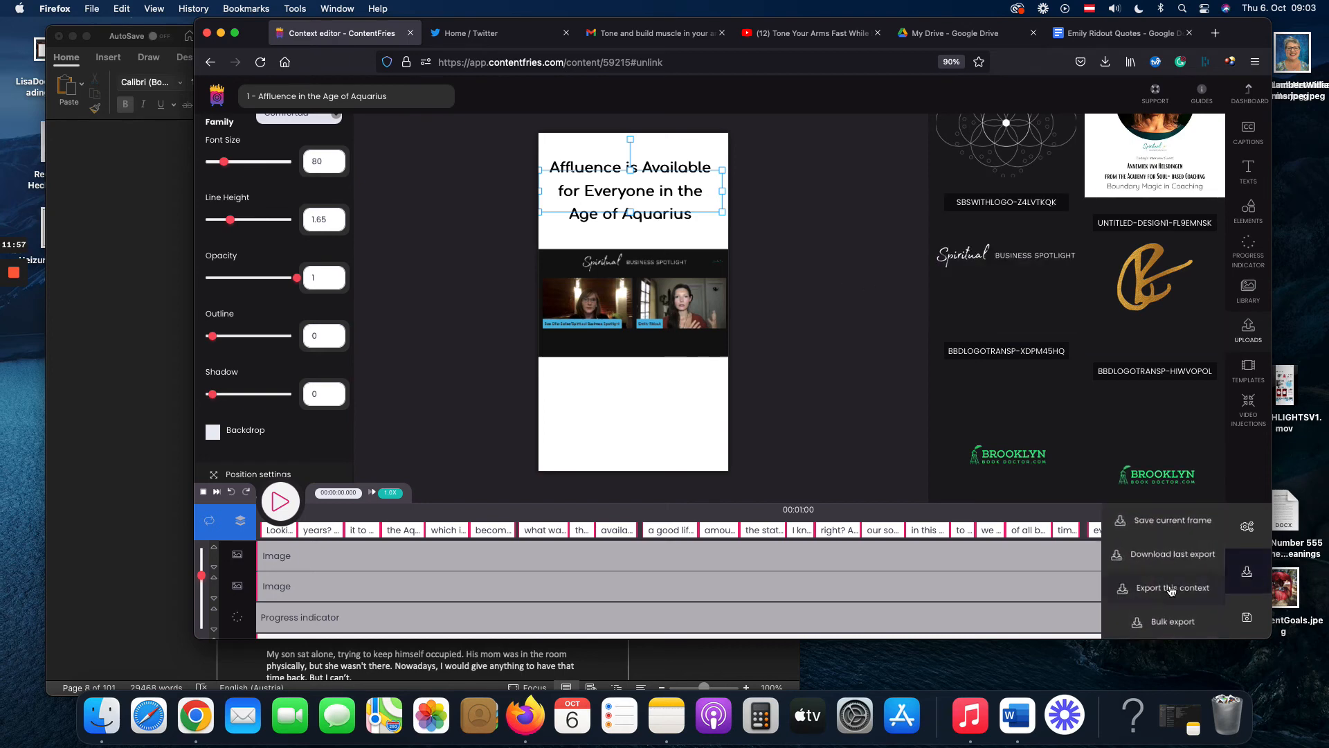
{"action": "left_click", "coordinate": [1170, 531]}
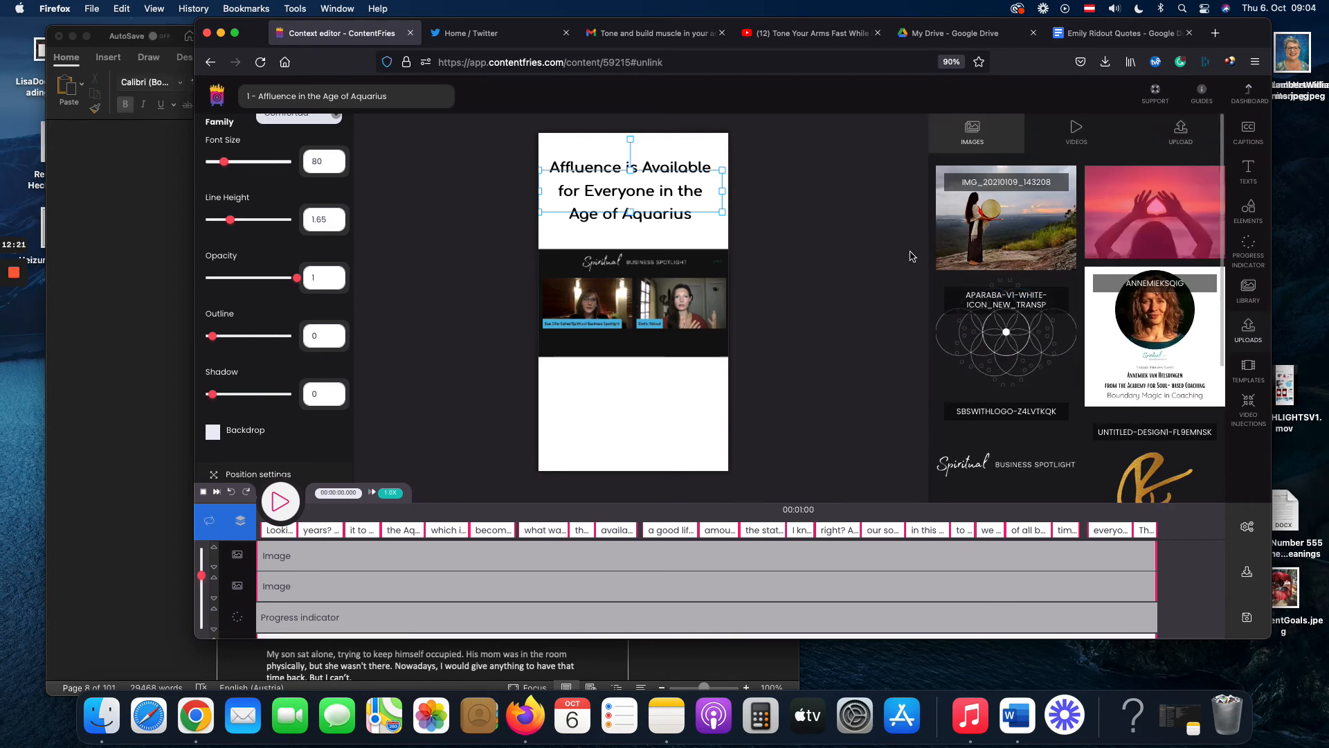
{"action": "left_click", "coordinate": [1247, 572]}
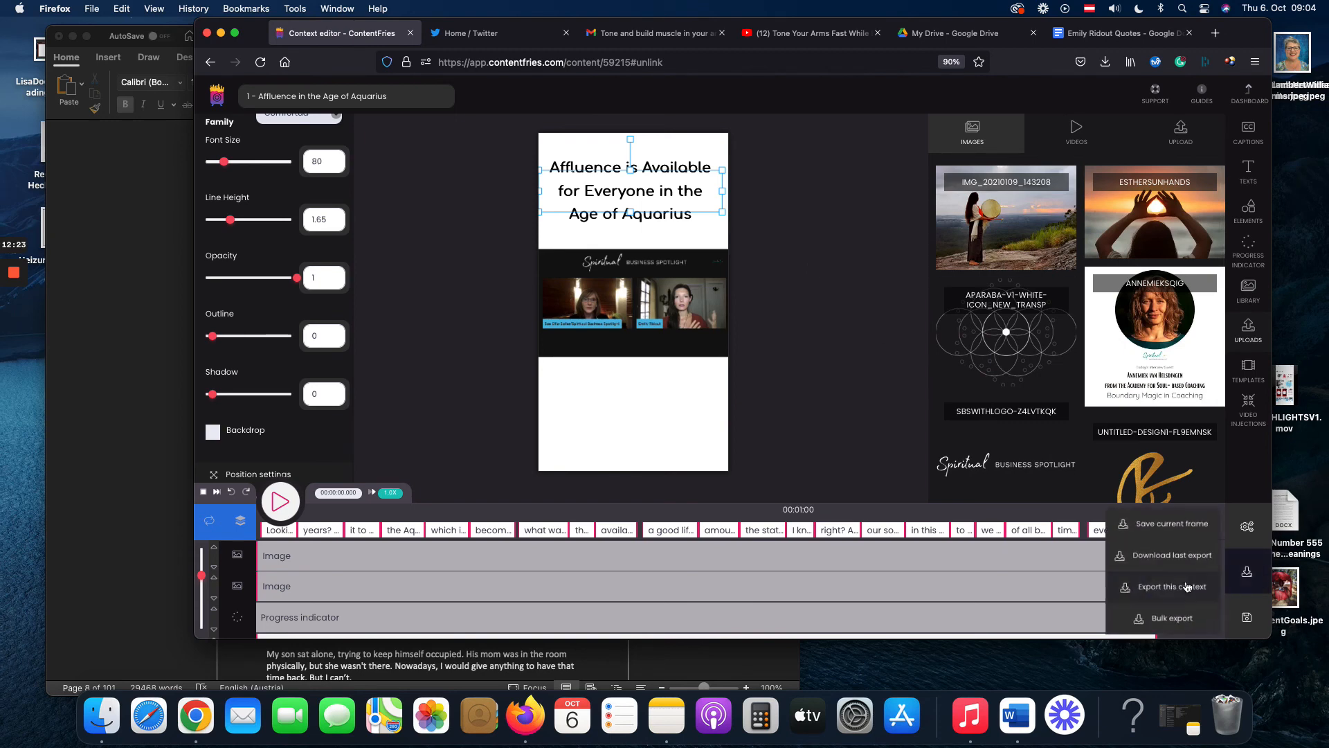
{"action": "left_click", "coordinate": [1184, 587]}
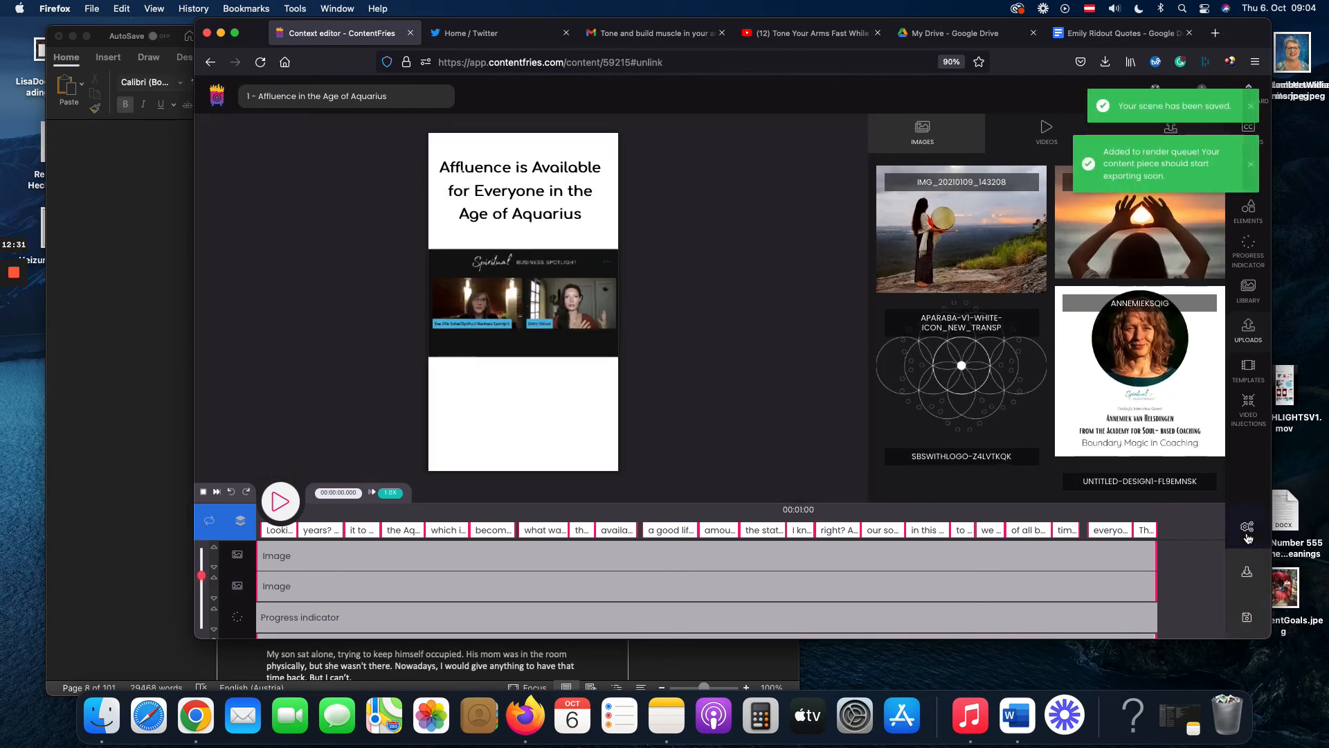
{"action": "left_click", "coordinate": [1247, 571]}
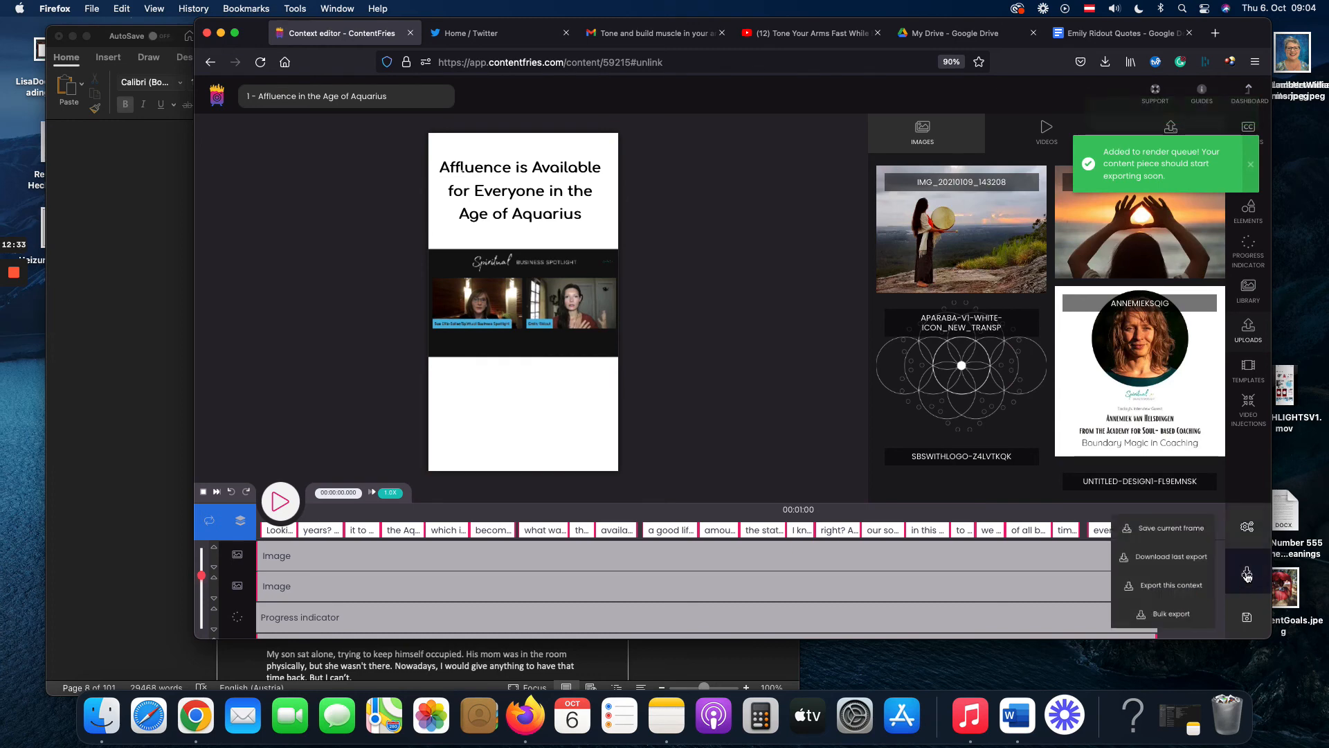
{"action": "left_click", "coordinate": [1193, 586]}
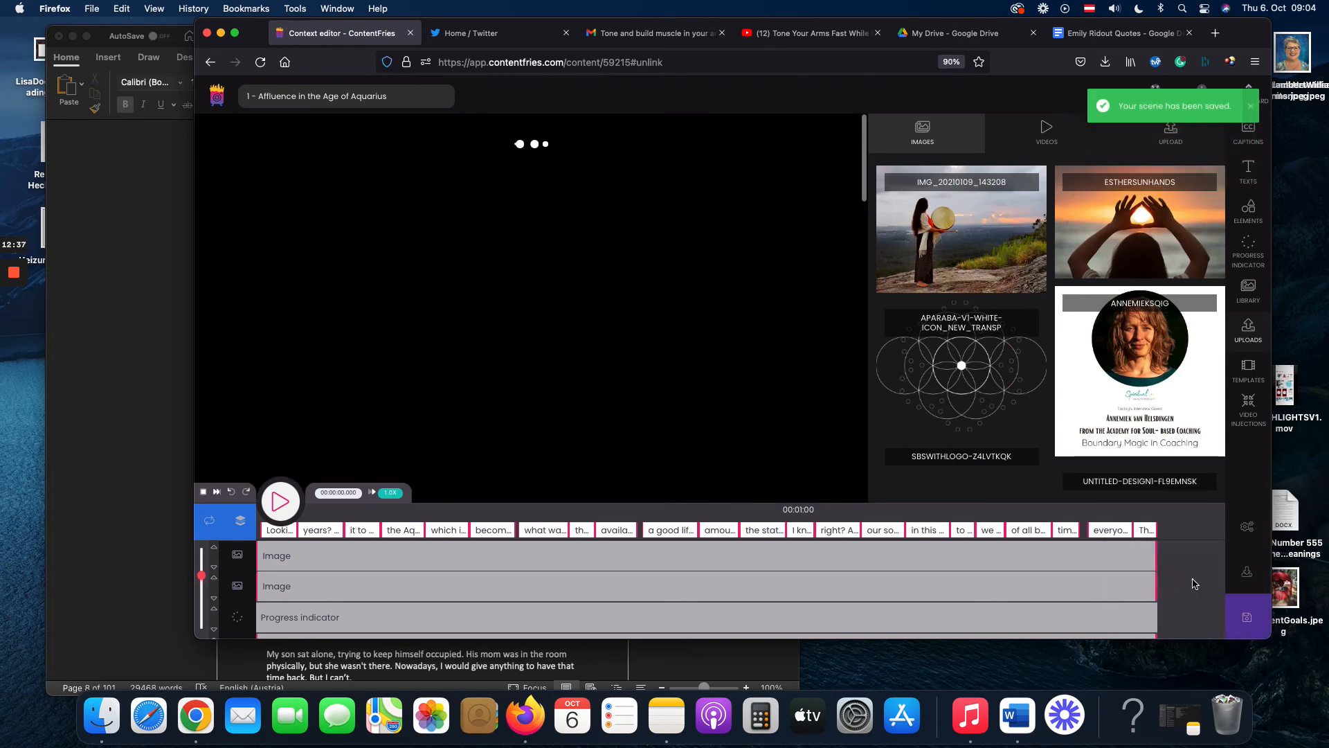